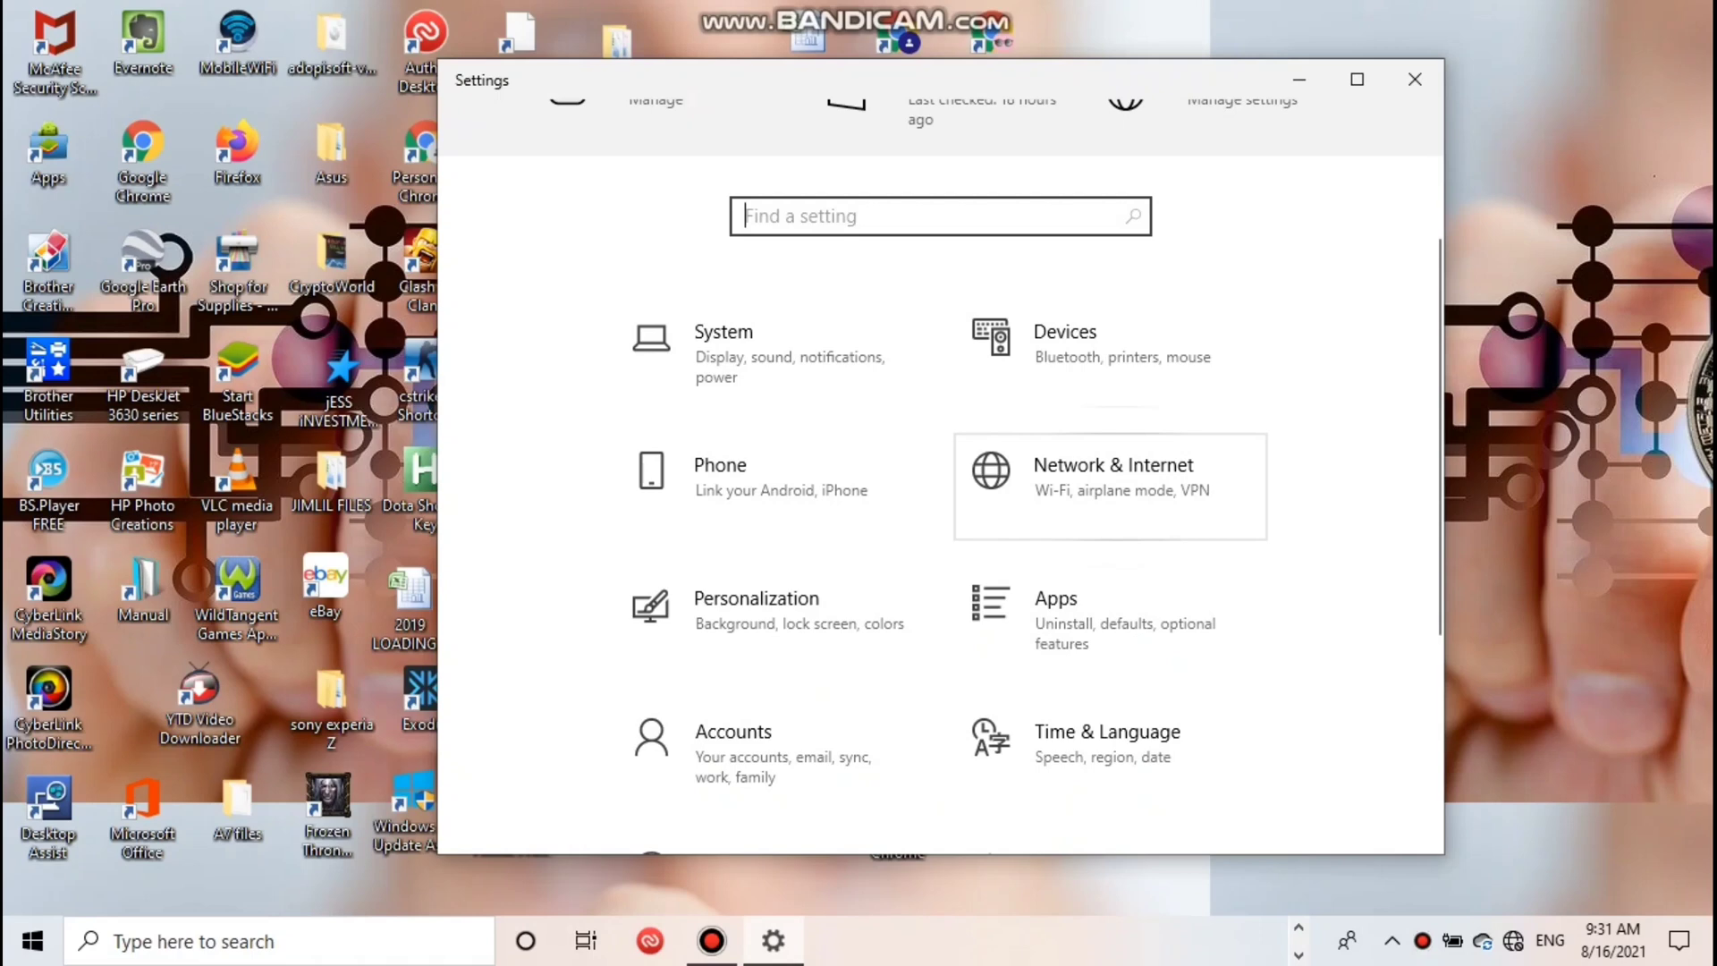
Open the Internet Protocol Version 4 (TCP/IPv4) properties of the Ethernet connection through the Network and Sharing Center
{"action": "left_click", "coordinate": [1109, 483]}
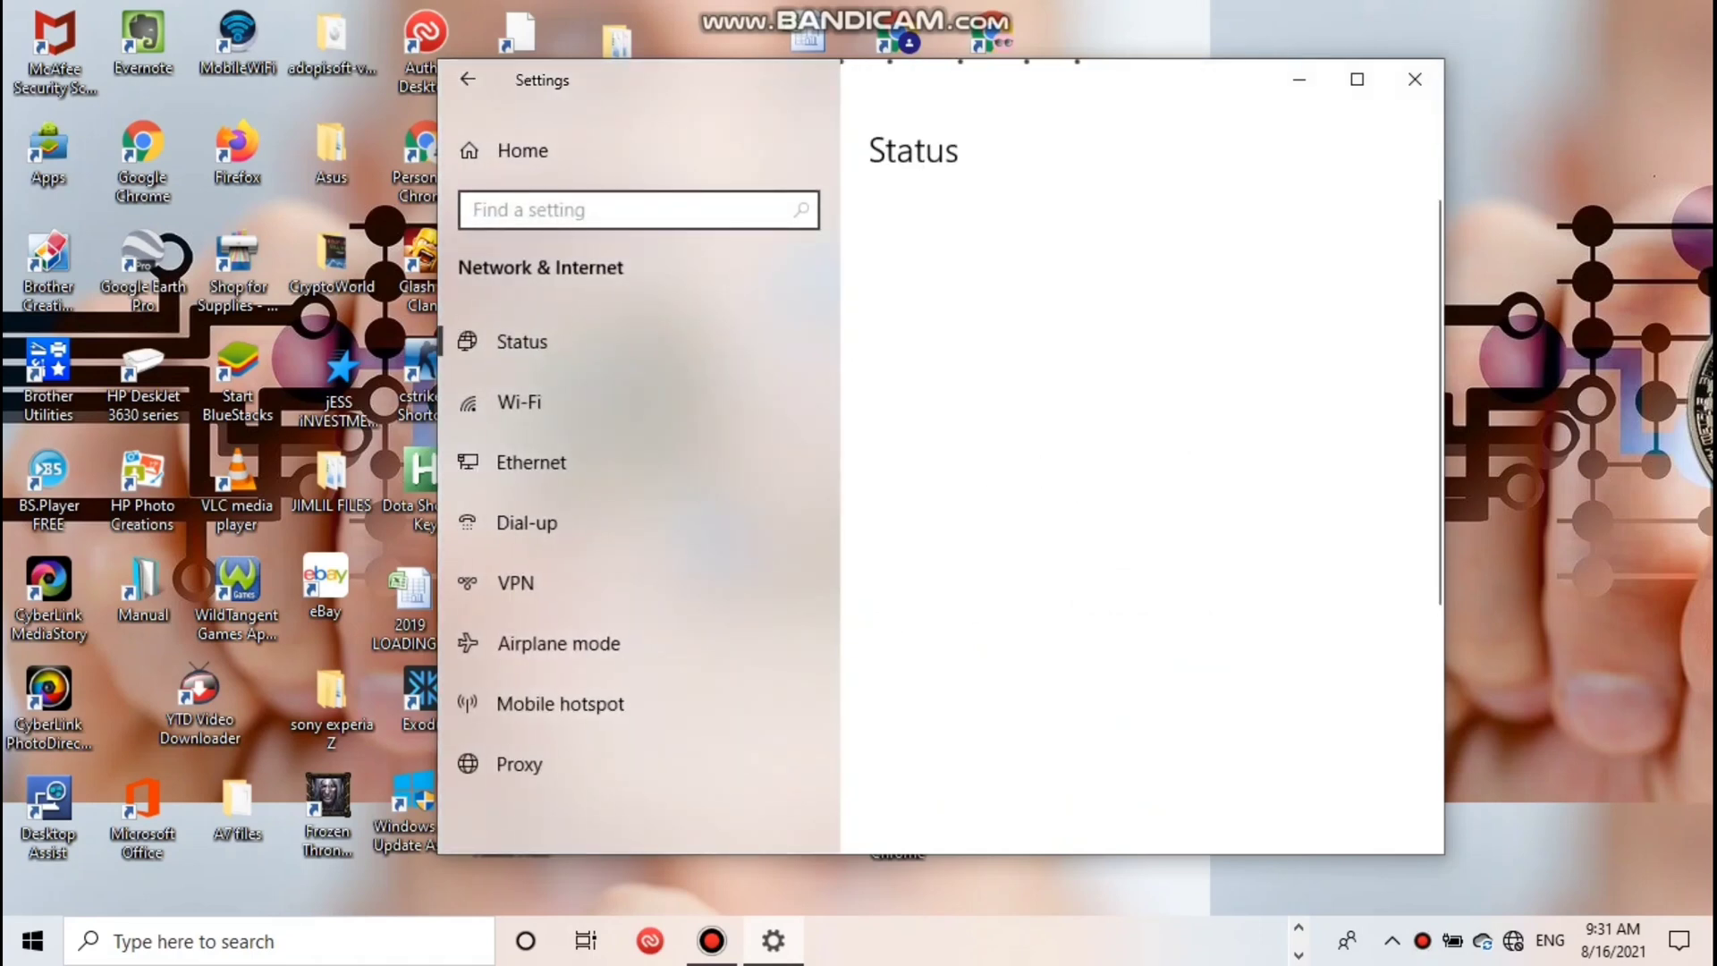
{"action": "scroll", "coordinate": [1108, 483], "scroll_direction": "down", "scroll_amount": 5}
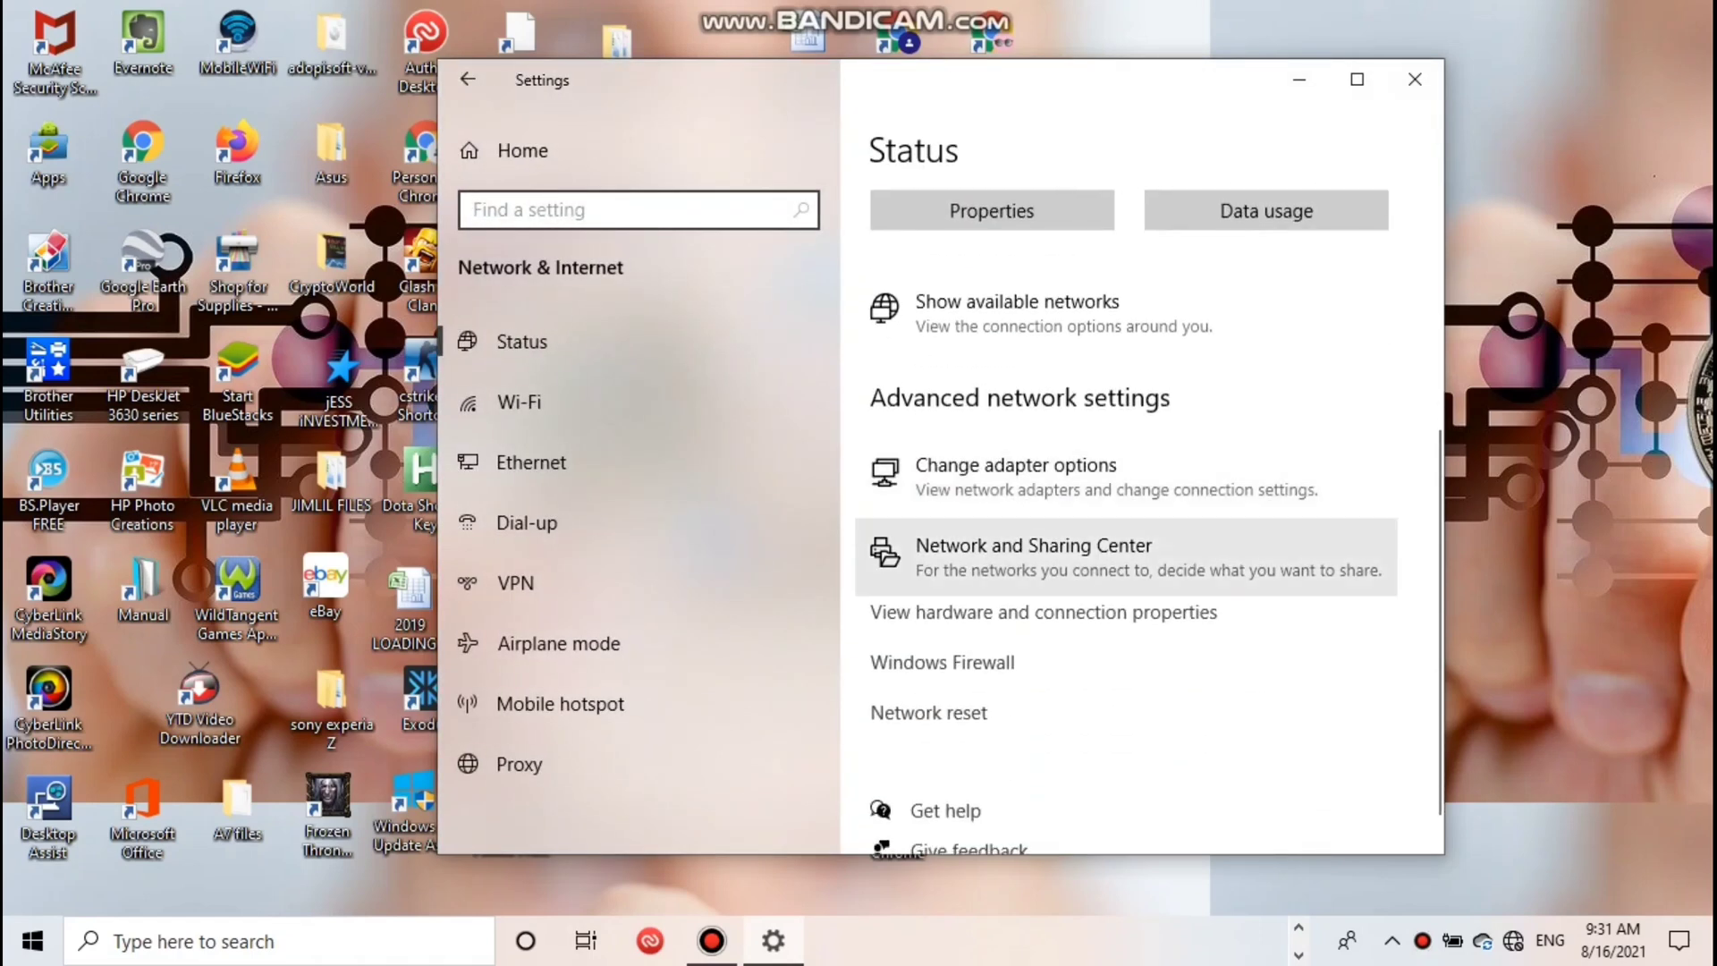
{"action": "left_click", "coordinate": [1033, 547]}
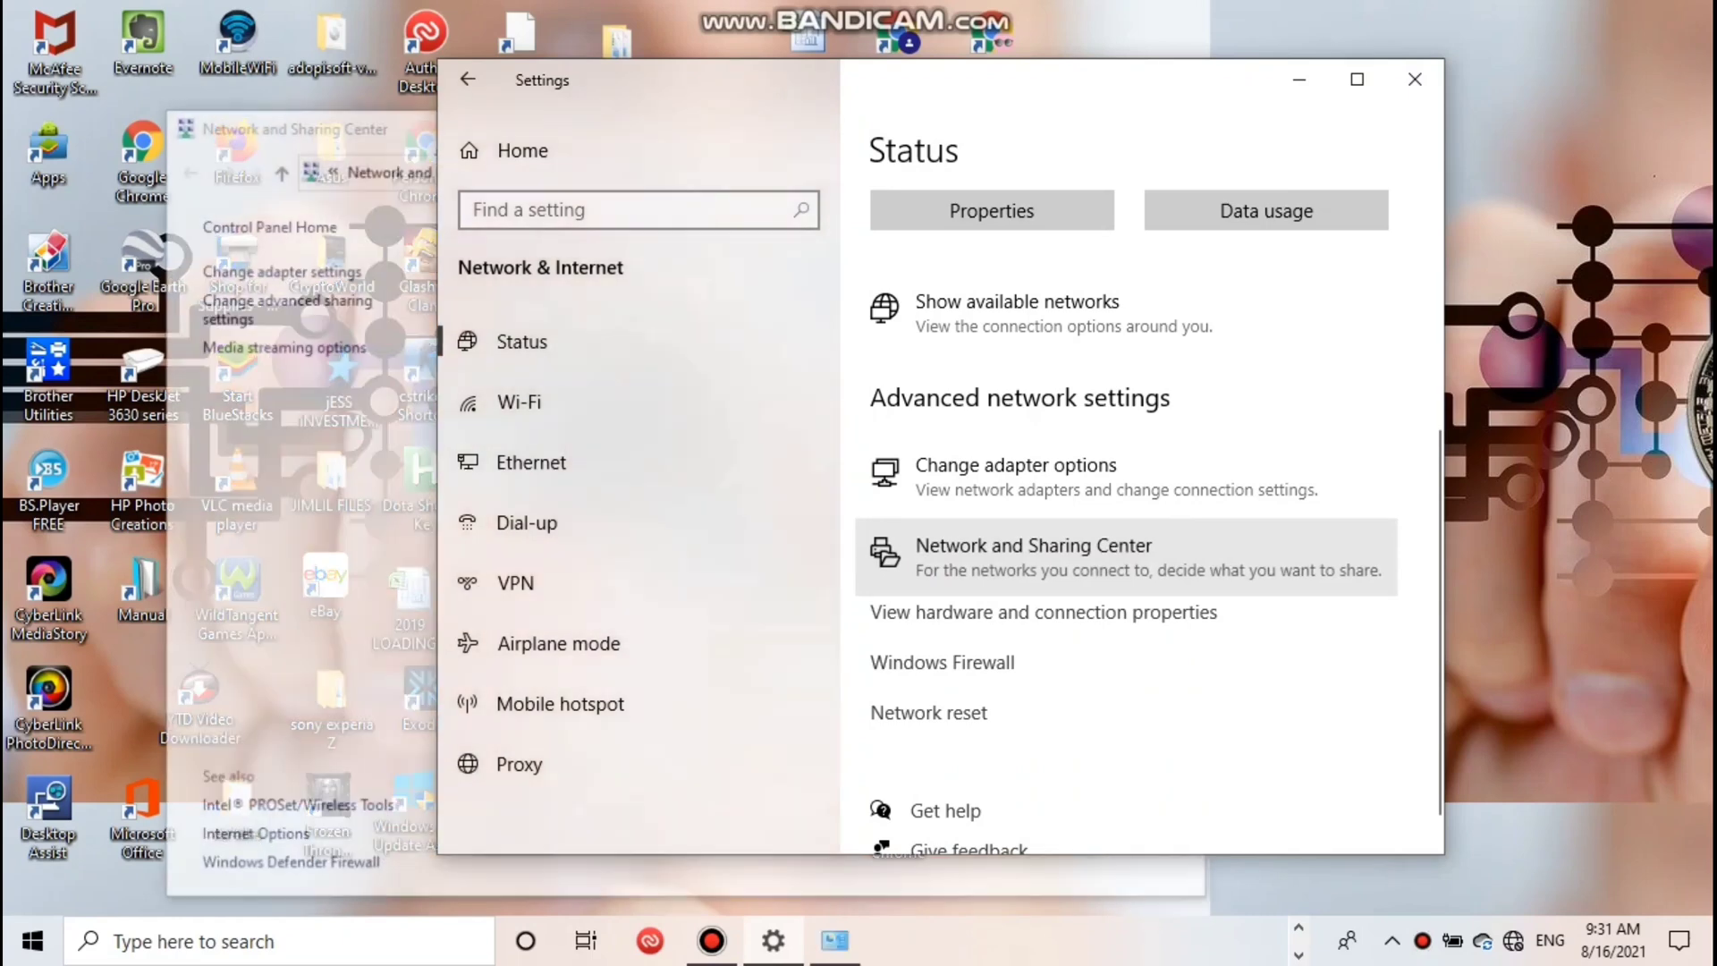
{"action": "left_click", "coordinate": [978, 321]}
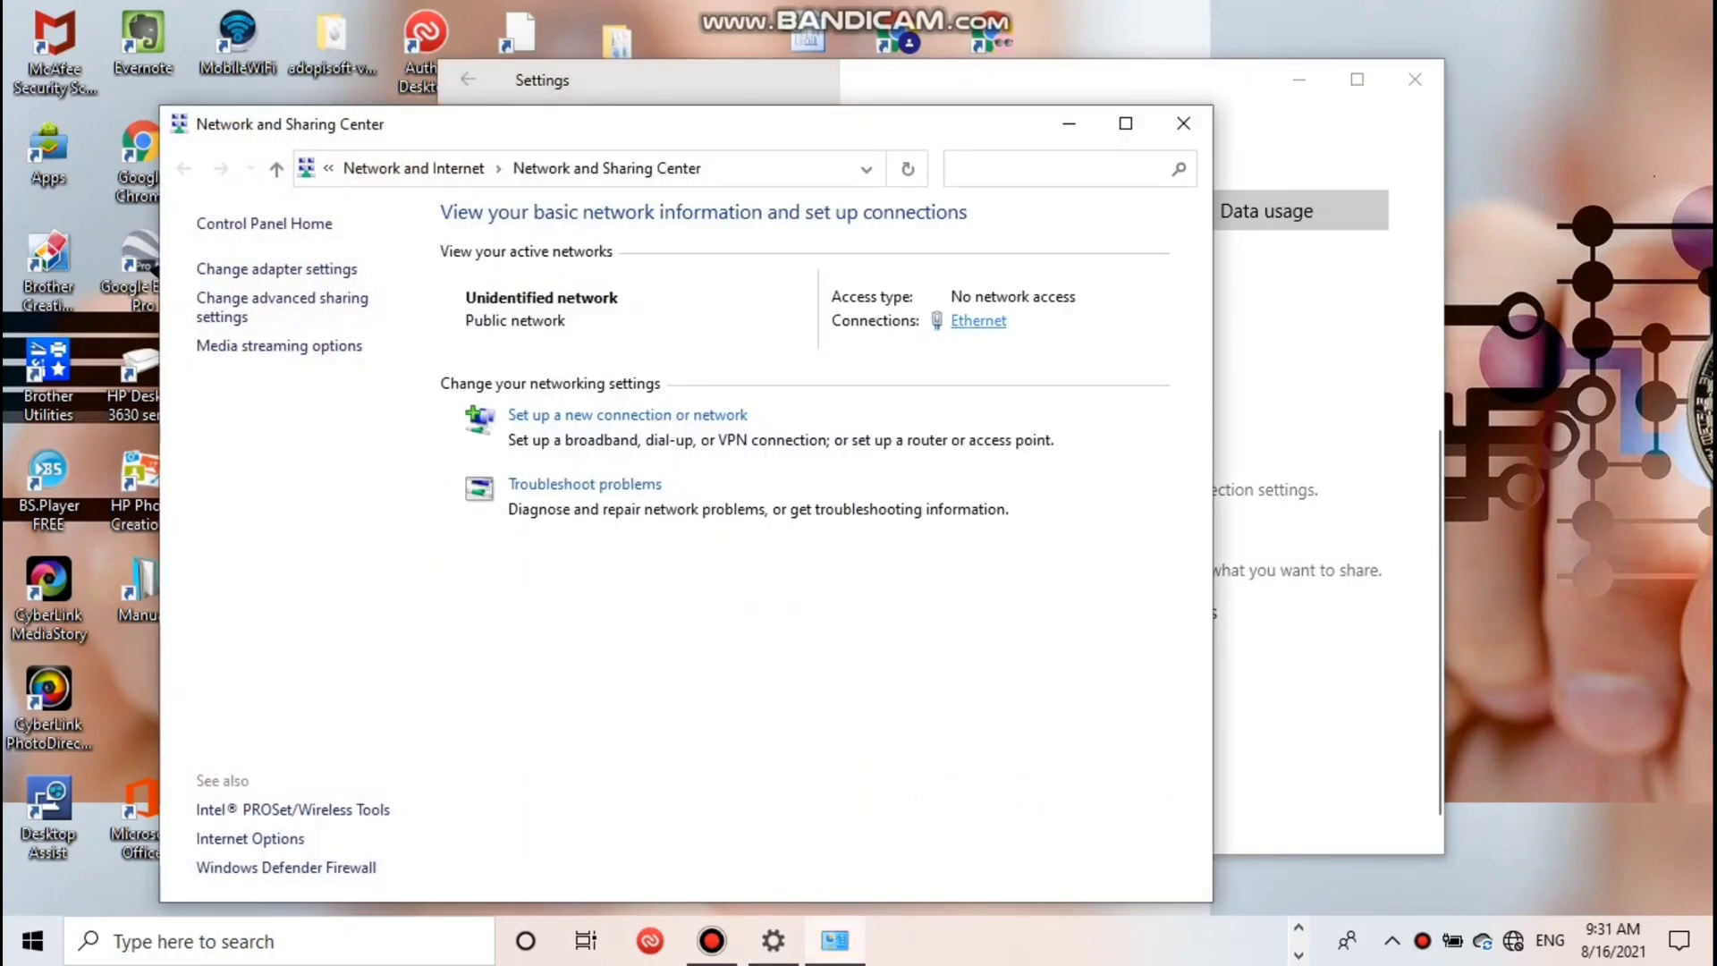
{"action": "left_click", "coordinate": [712, 676]}
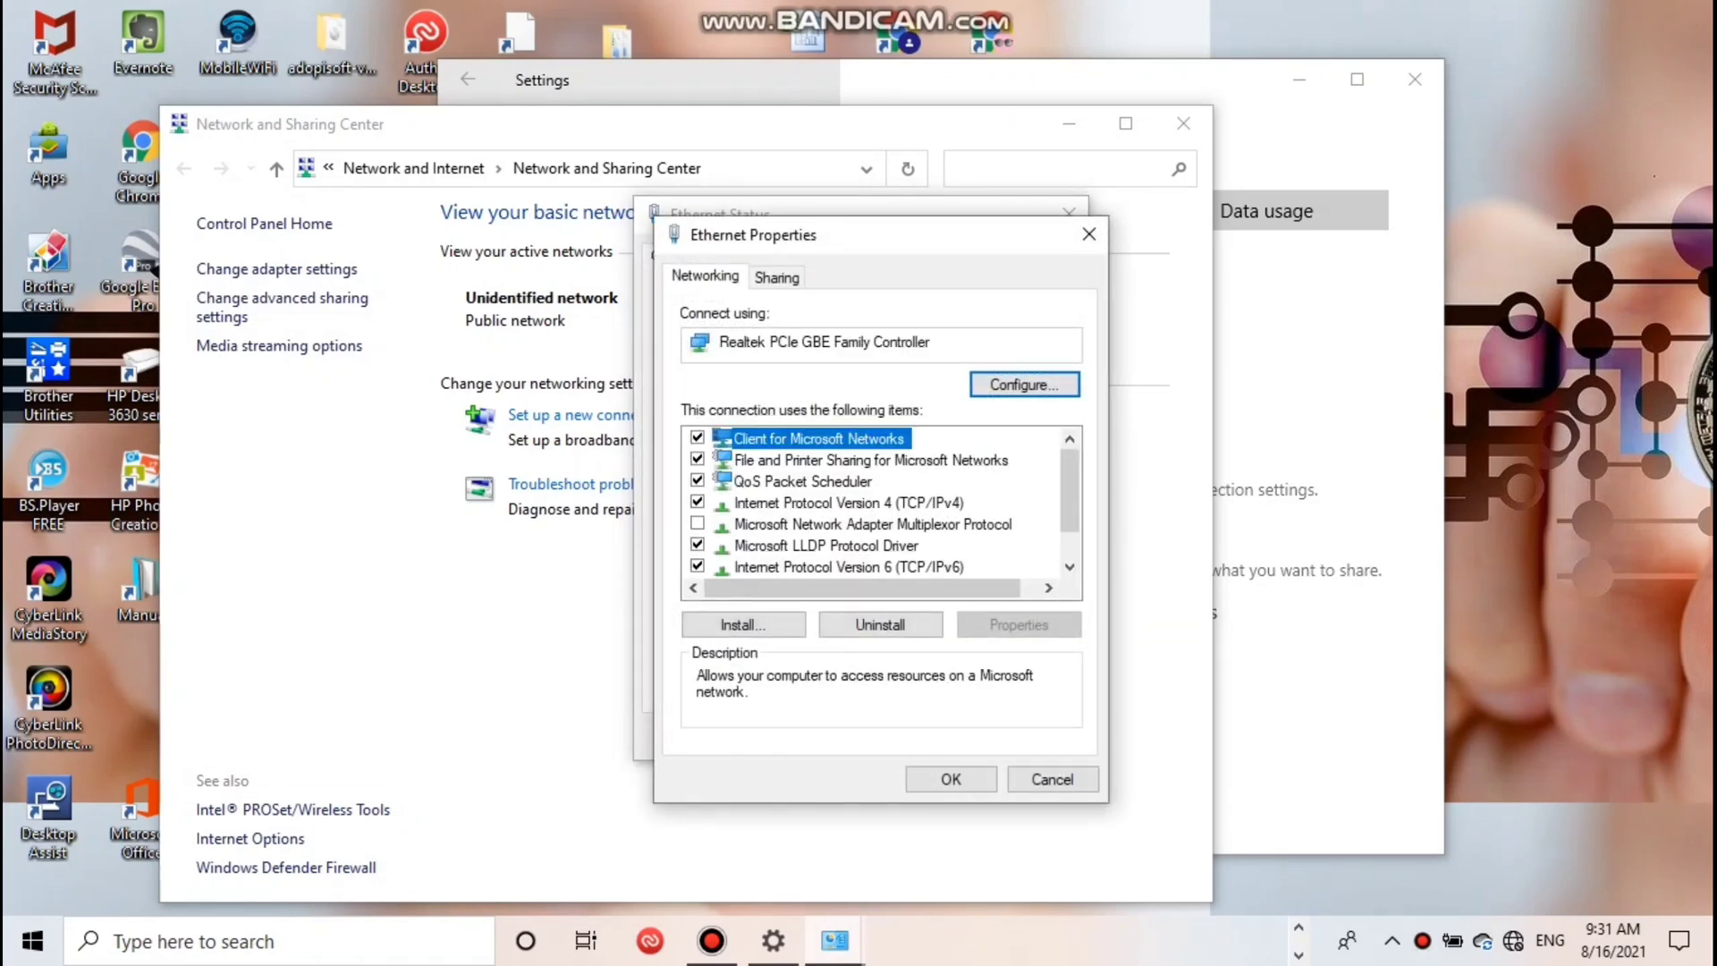
{"action": "double_click", "coordinate": [847, 505]}
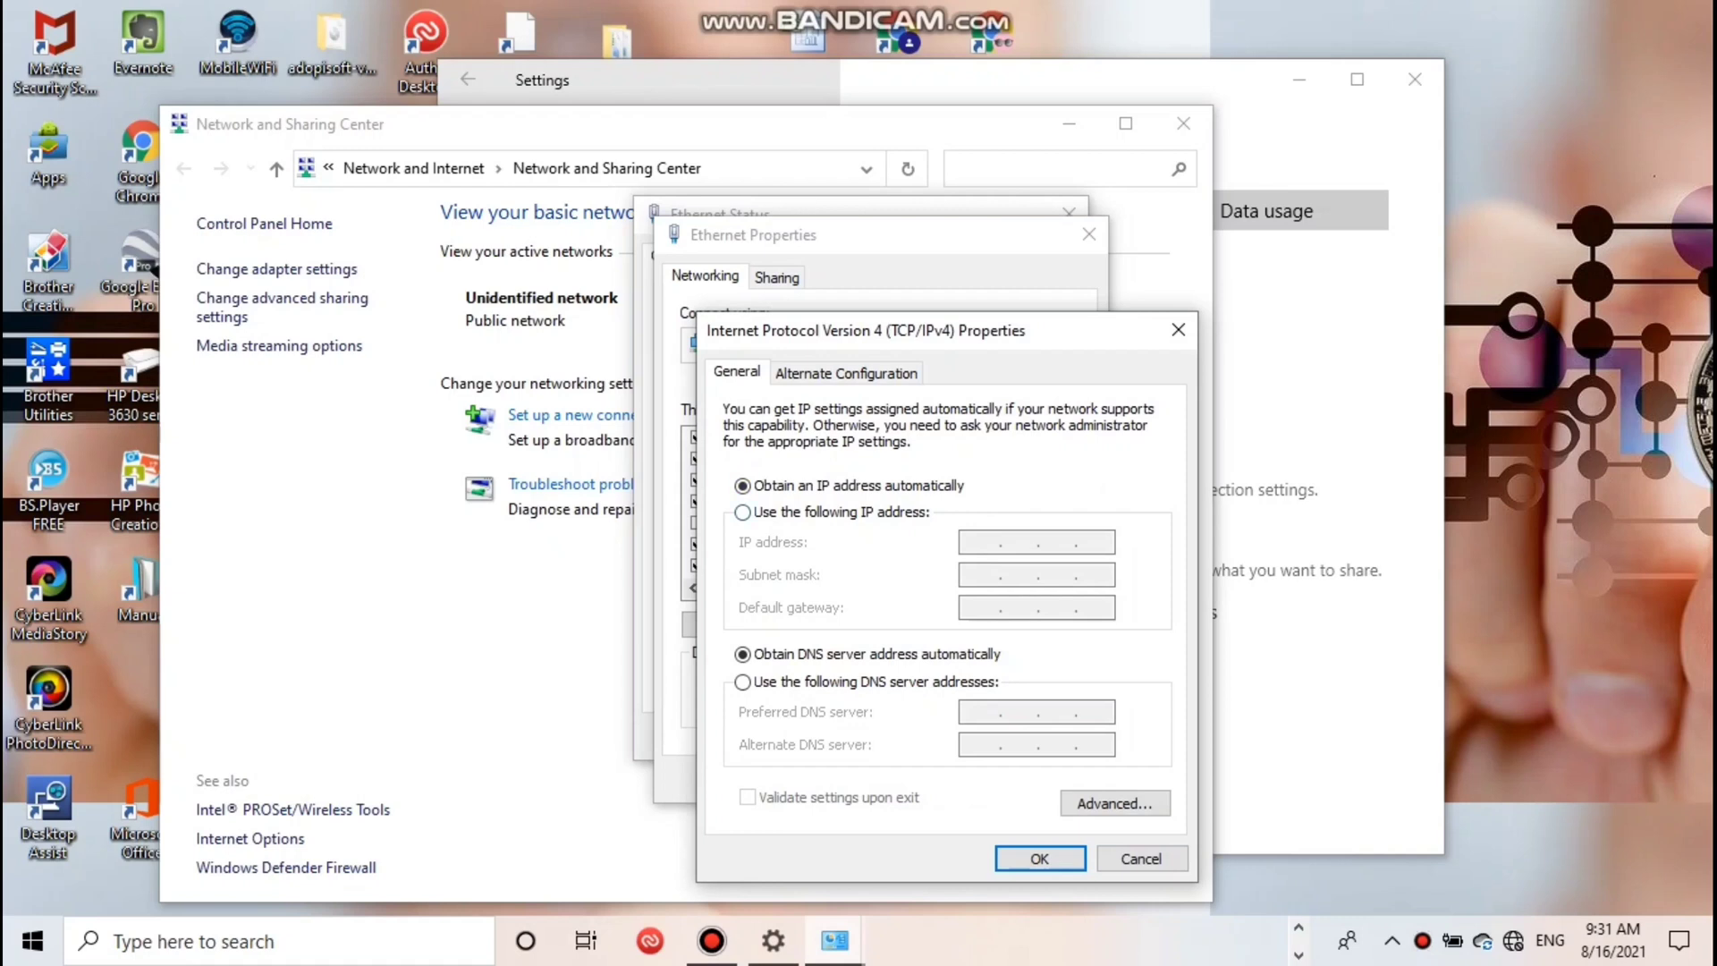
Assign the static IP address 192.168.1.23 with subnet mask 255.255.255.0, apply it and close the network windows
{"action": "left_click", "coordinate": [743, 512]}
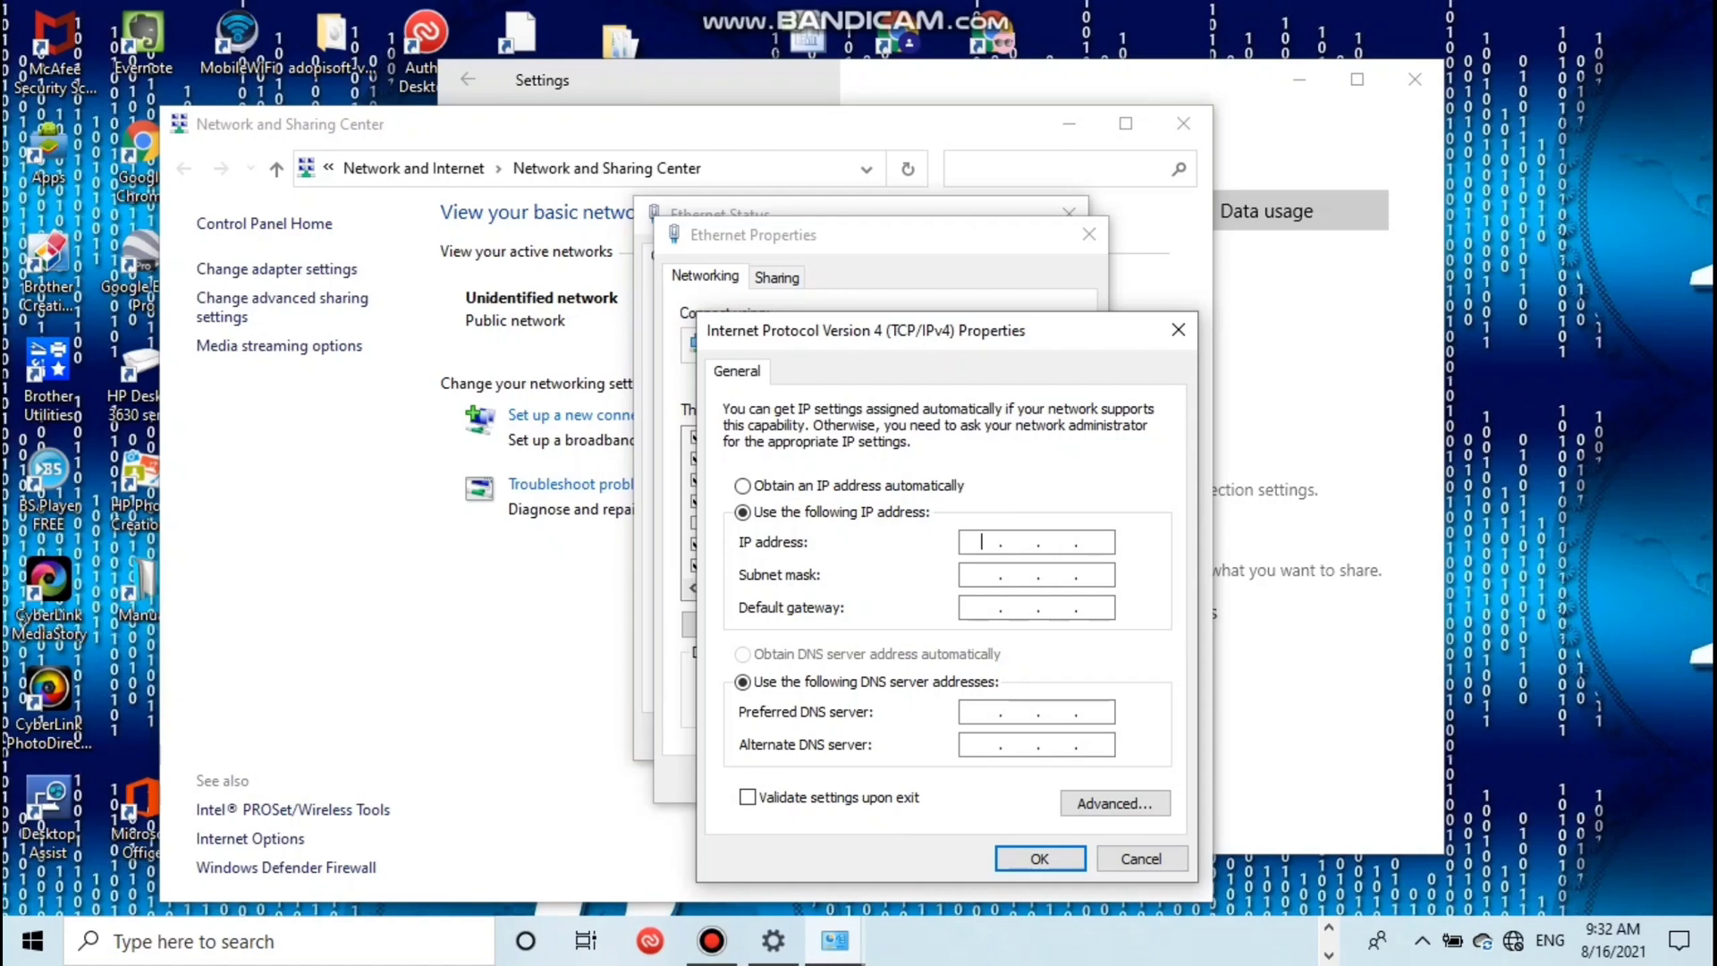
{"action": "type", "text": "192 . 168 . 1 . 23"}
{"action": "left_click", "coordinate": [981, 575]}
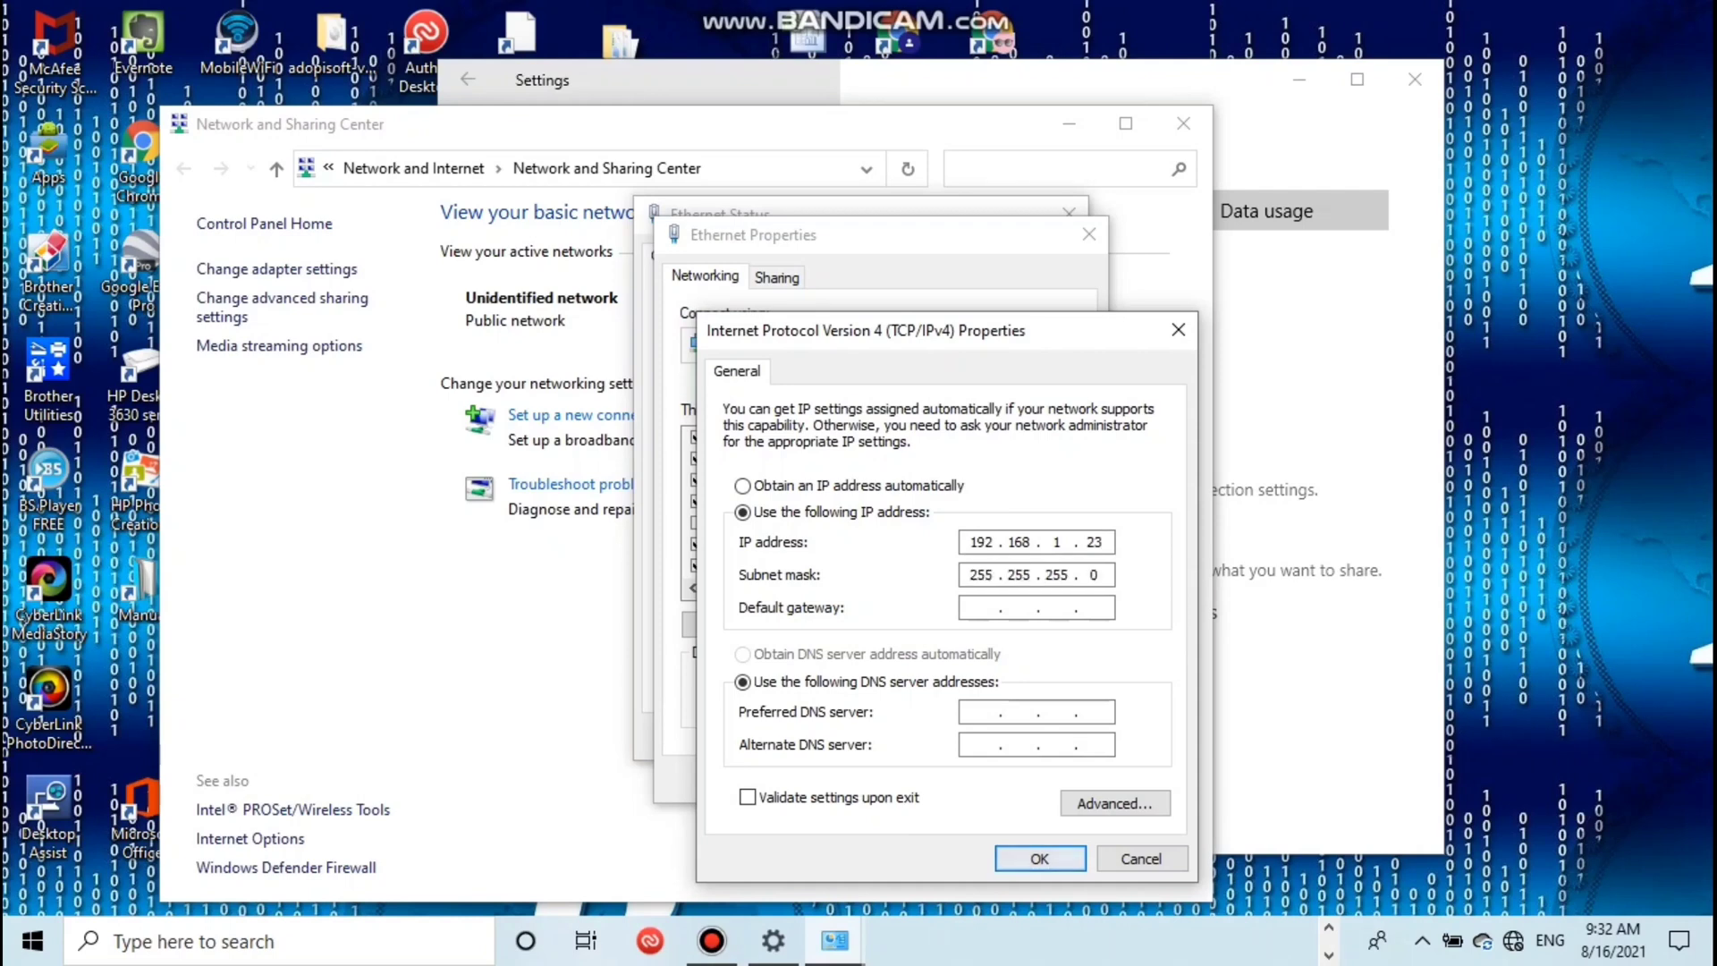
{"action": "left_click", "coordinate": [1040, 858]}
{"action": "left_click", "coordinate": [951, 780]}
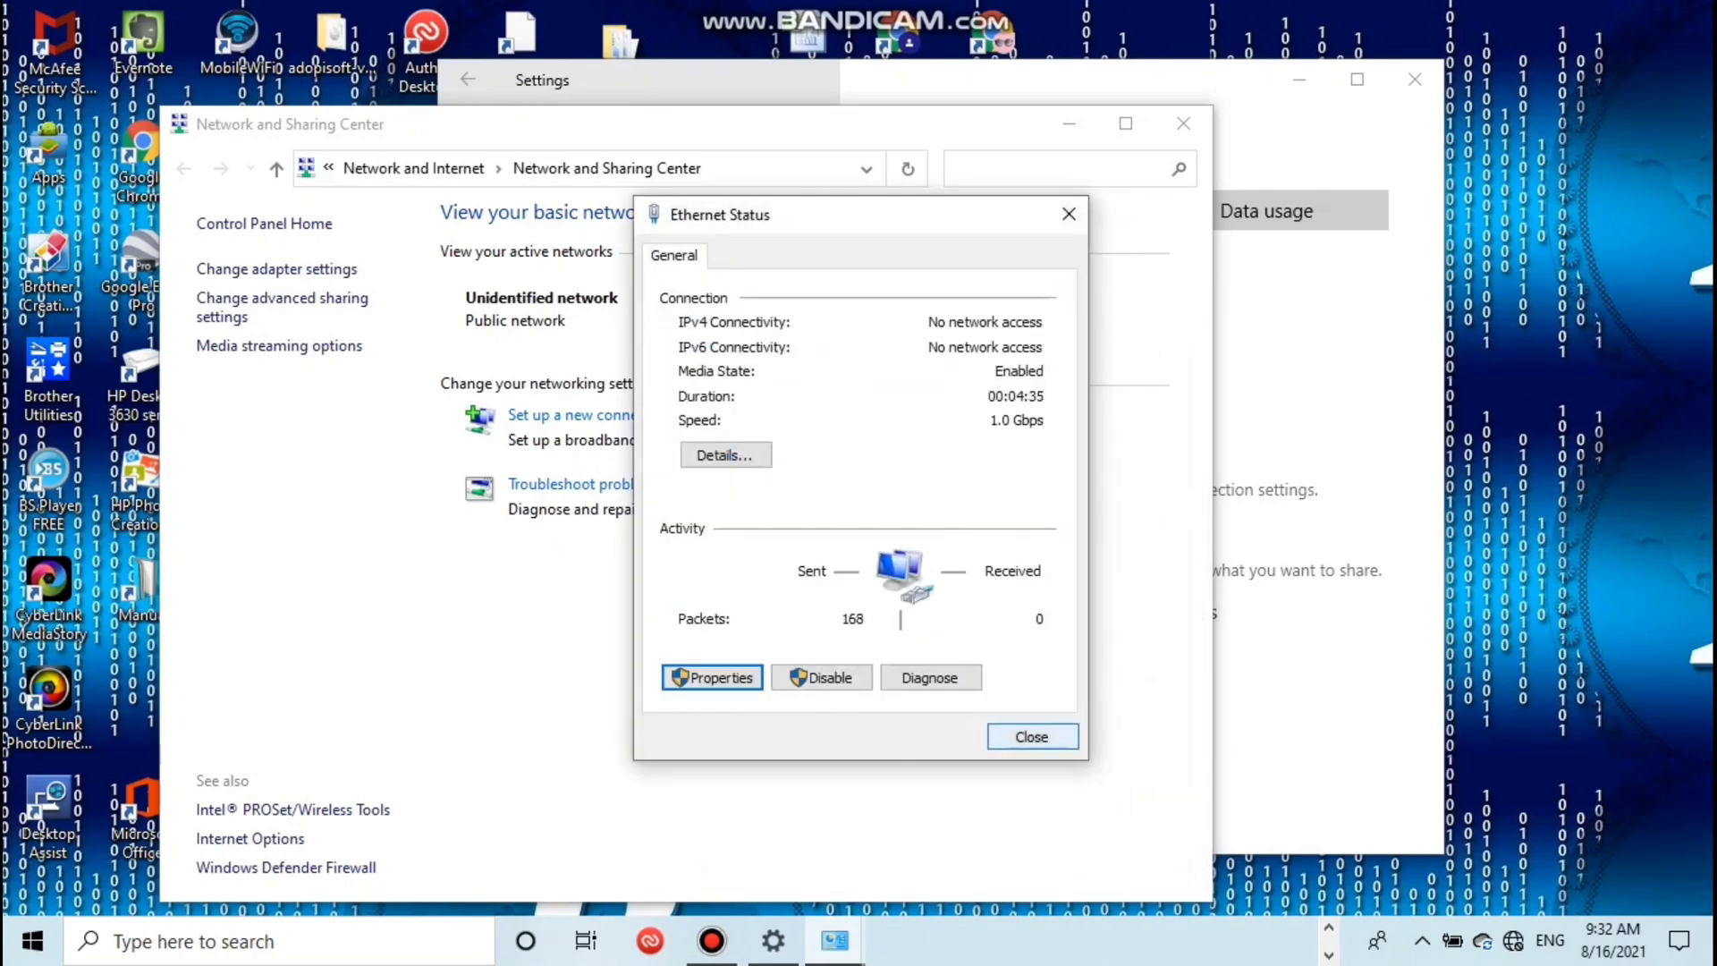
{"action": "left_click", "coordinate": [1032, 736]}
{"action": "left_click", "coordinate": [1184, 123]}
{"action": "left_click", "coordinate": [1413, 81]}
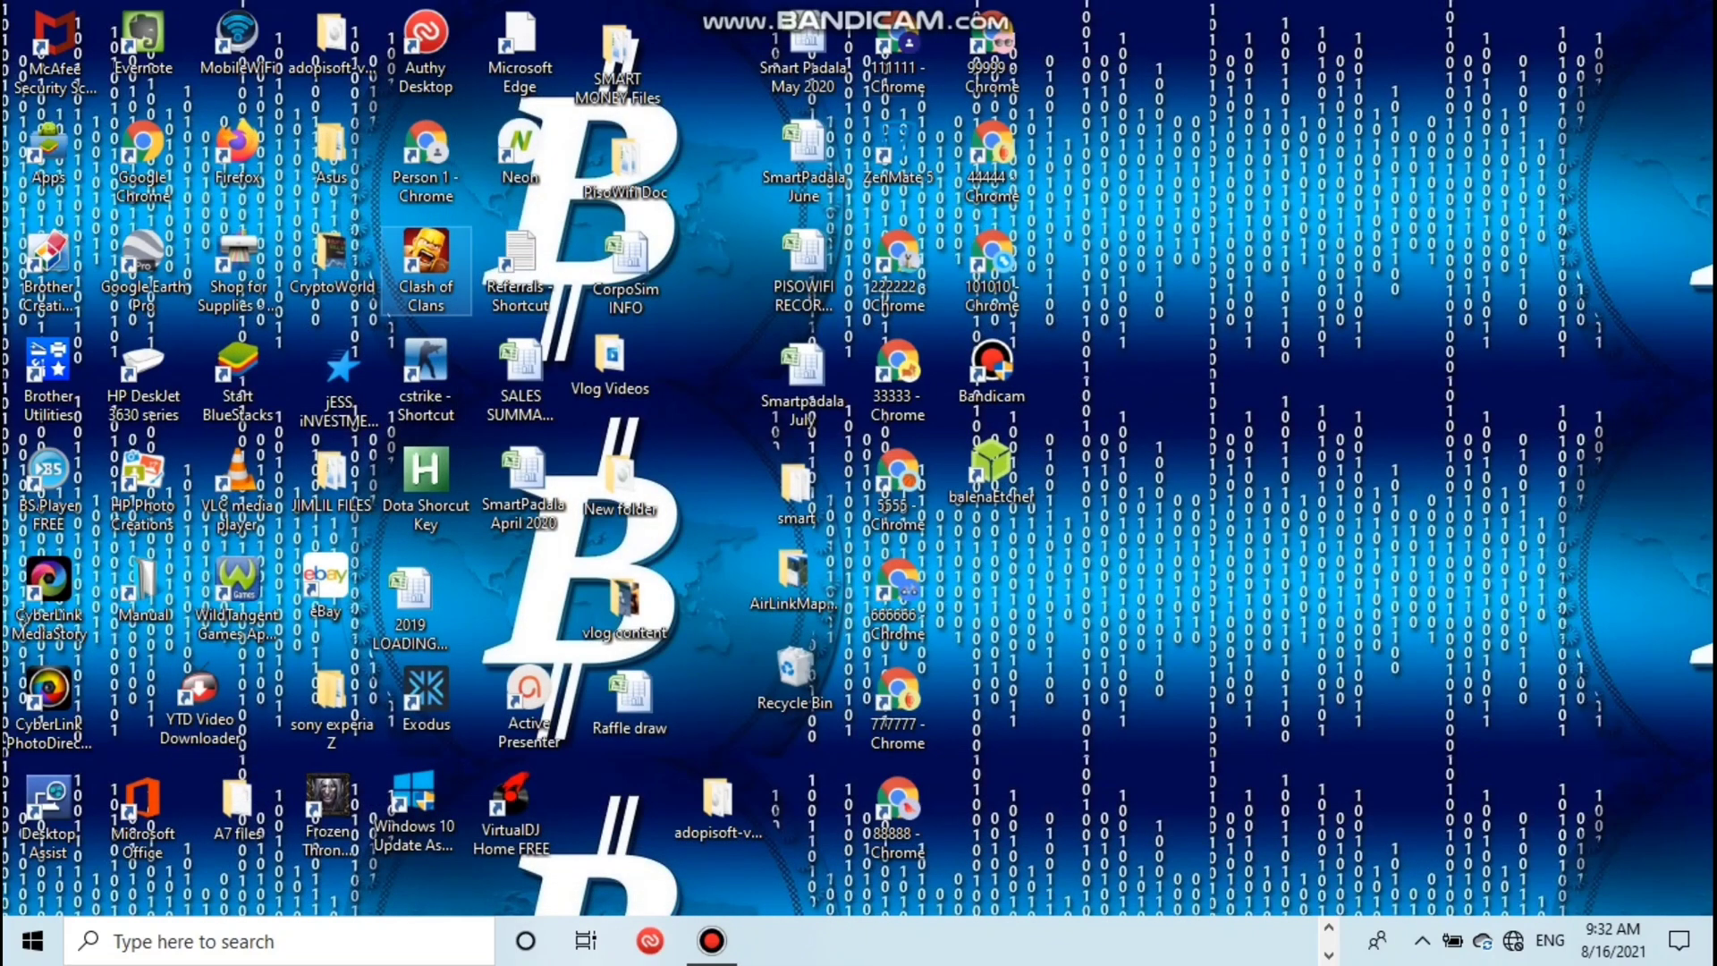
Open Chrome, go to 192.168.1.20 and proceed past the certificate warning to the device's setup page
{"action": "double_click", "coordinate": [425, 159]}
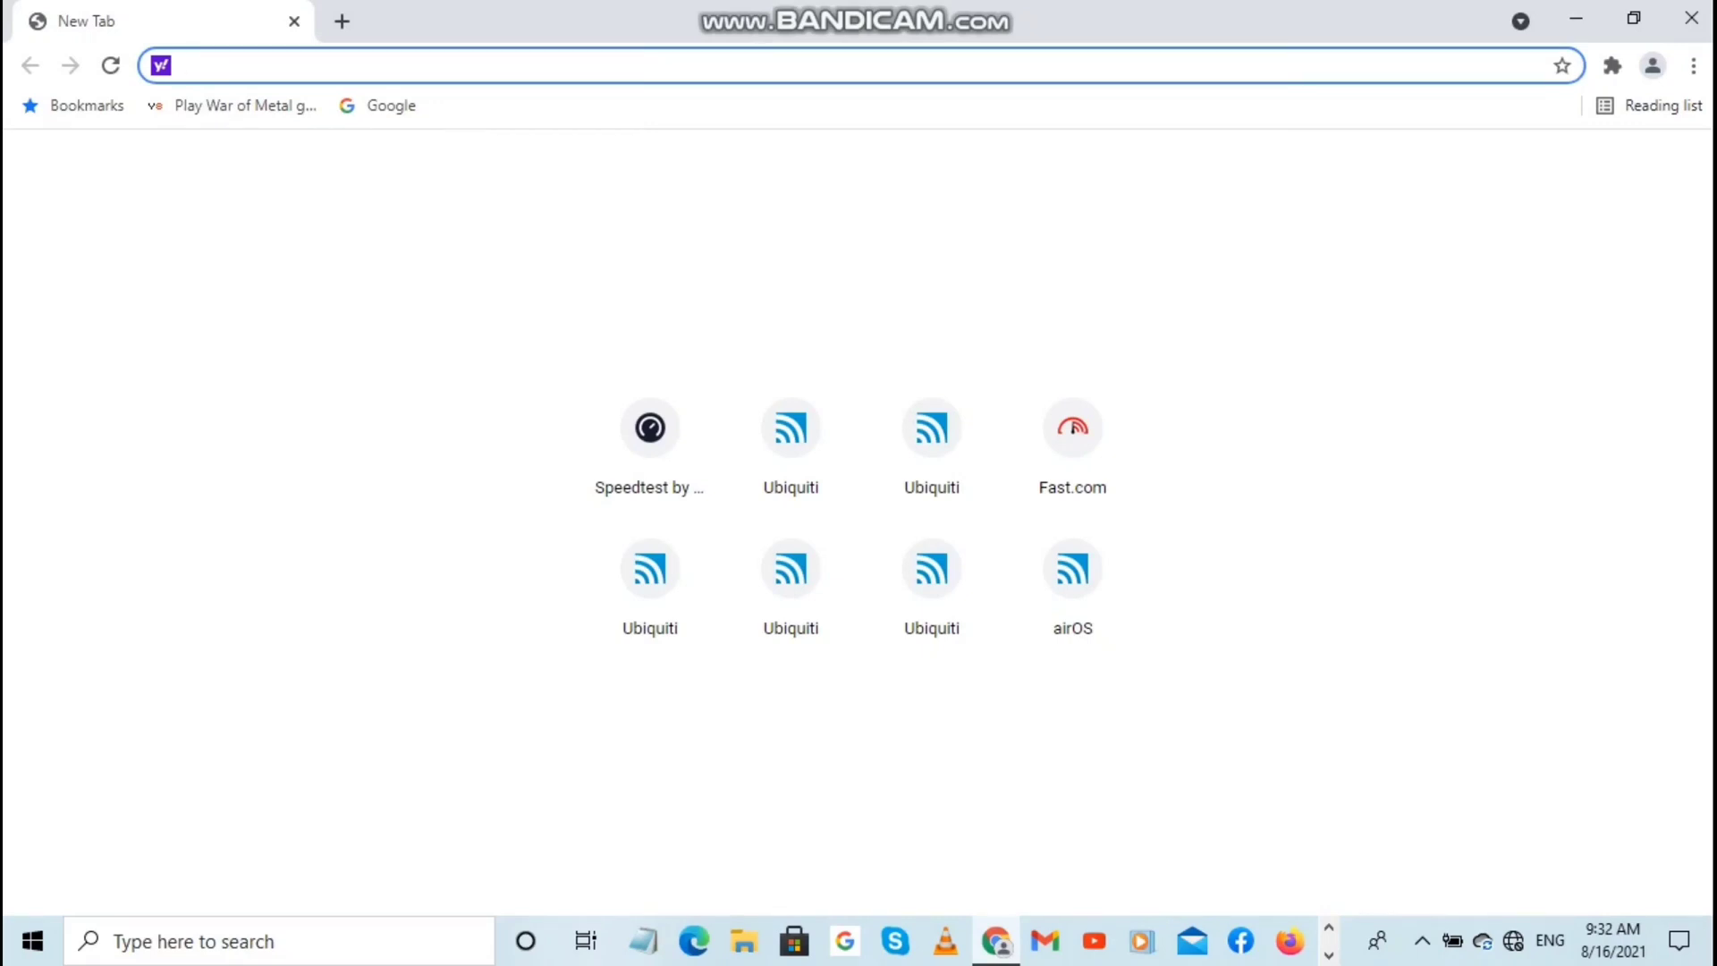
{"action": "type", "text": "192.1"}
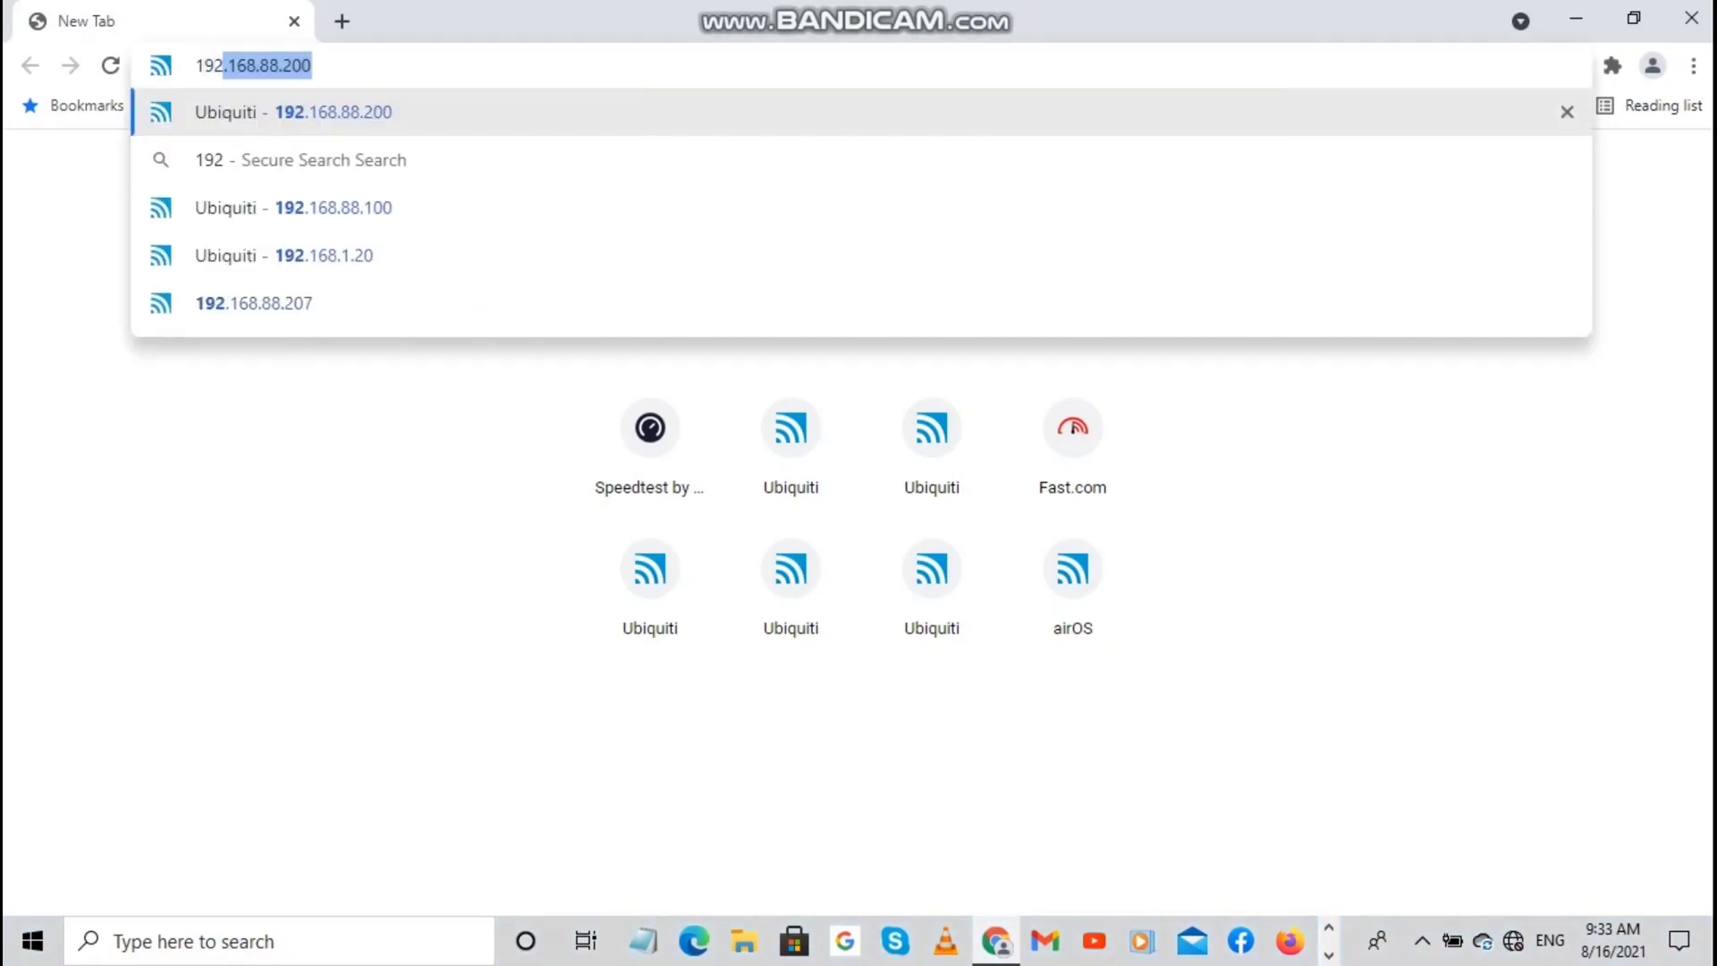
{"action": "type", "text": "68."}
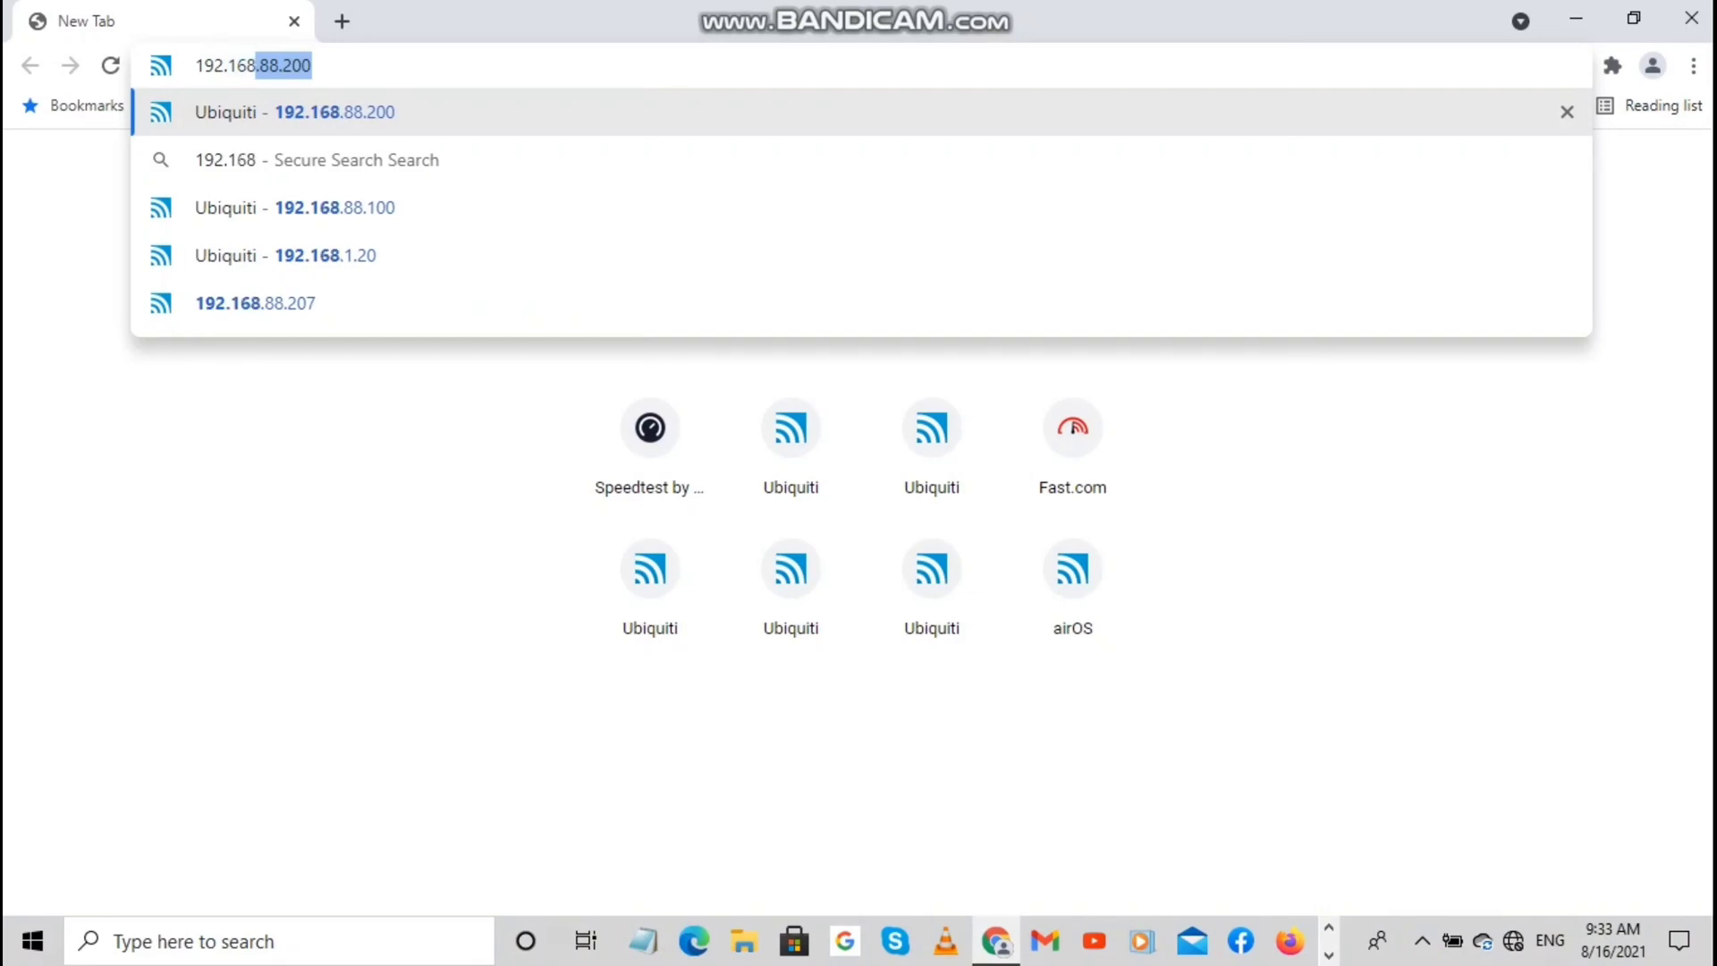
{"action": "type", "text": "1.20"}
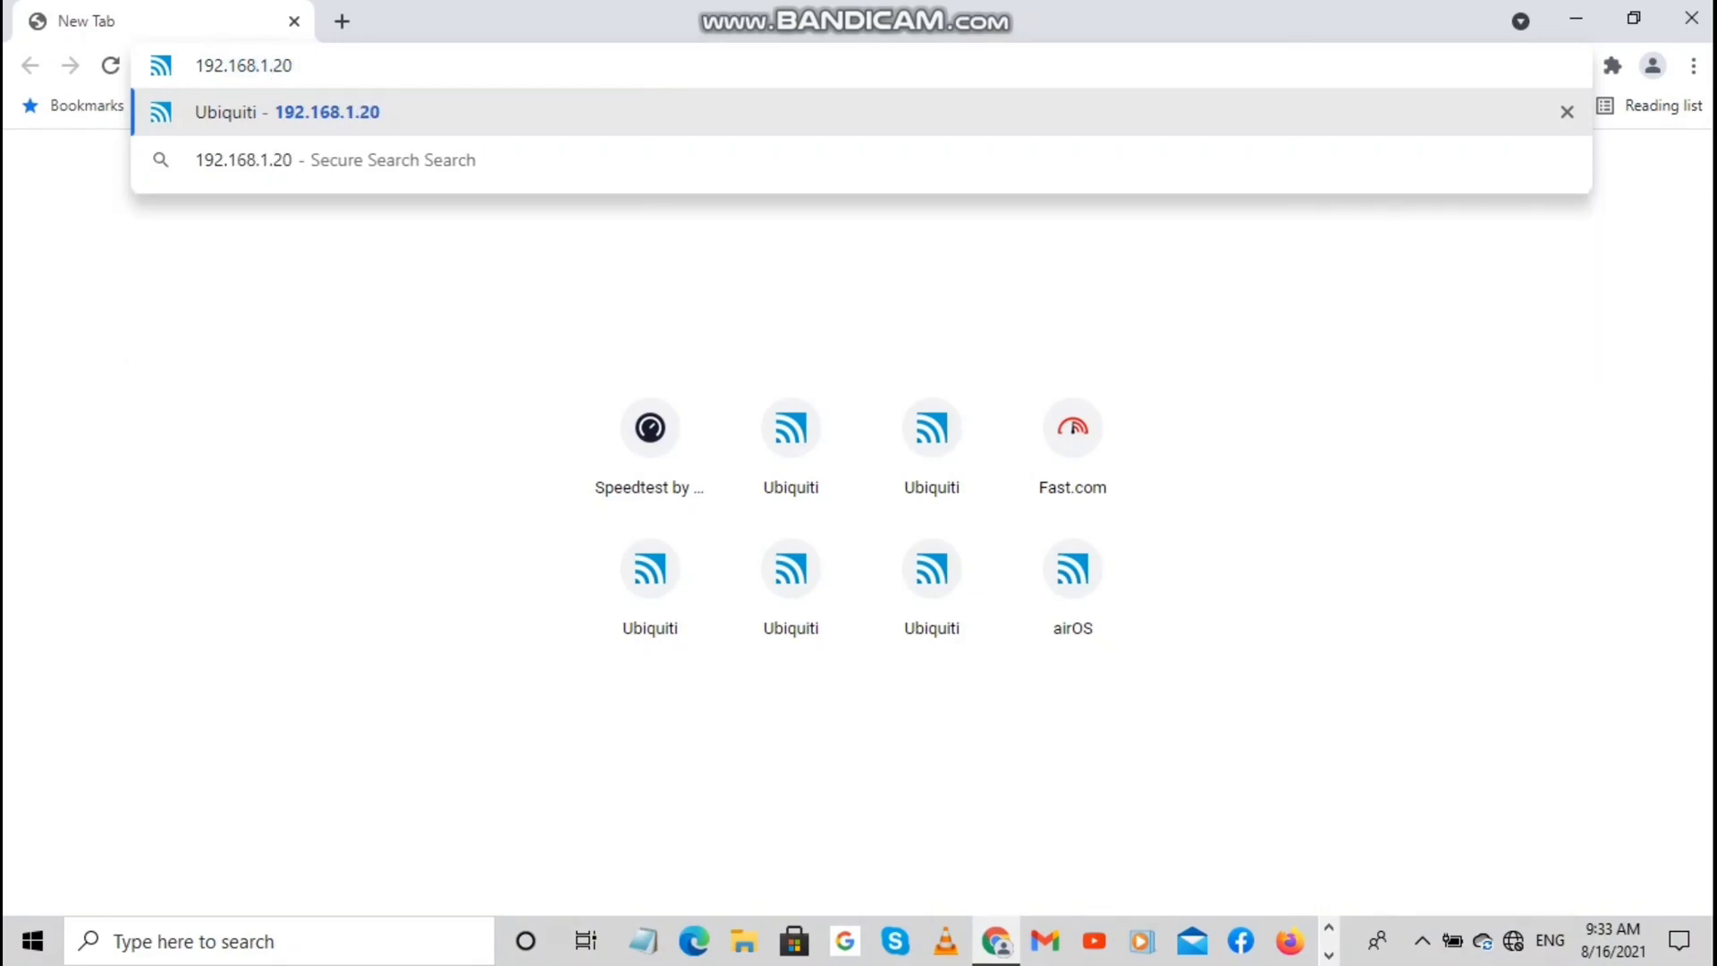
{"action": "key", "text": "Return"}
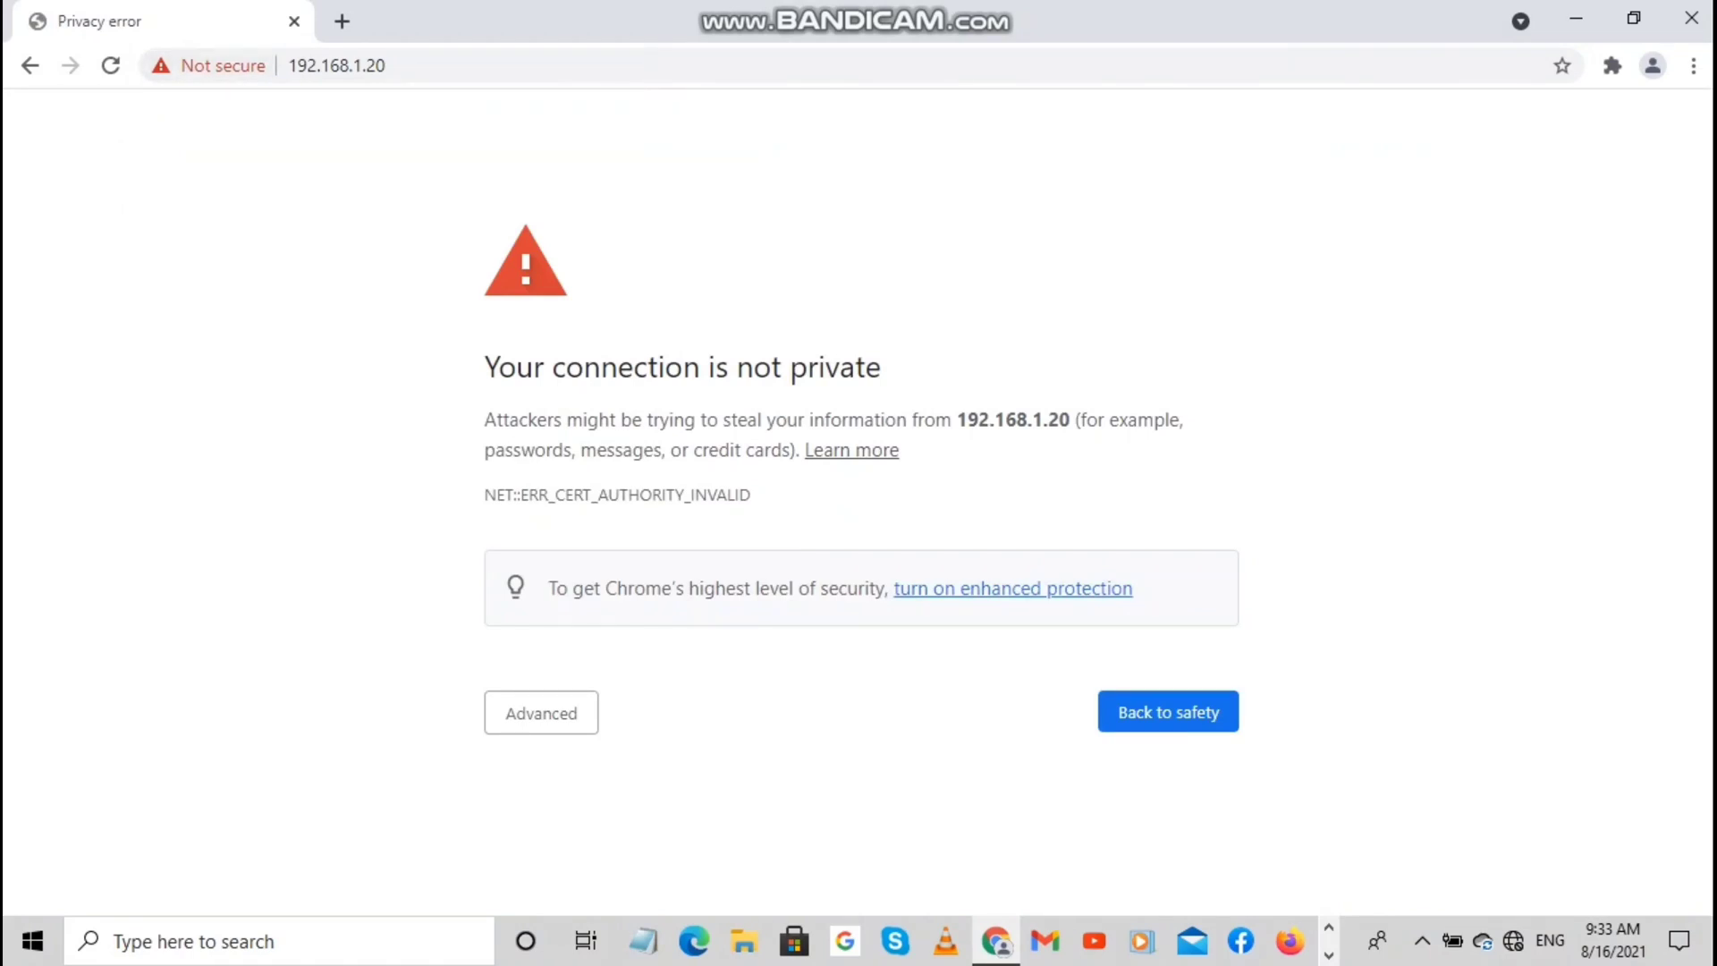
{"action": "left_click", "coordinate": [541, 712]}
{"action": "scroll", "coordinate": [858, 501], "scroll_direction": "down", "scroll_amount": 1}
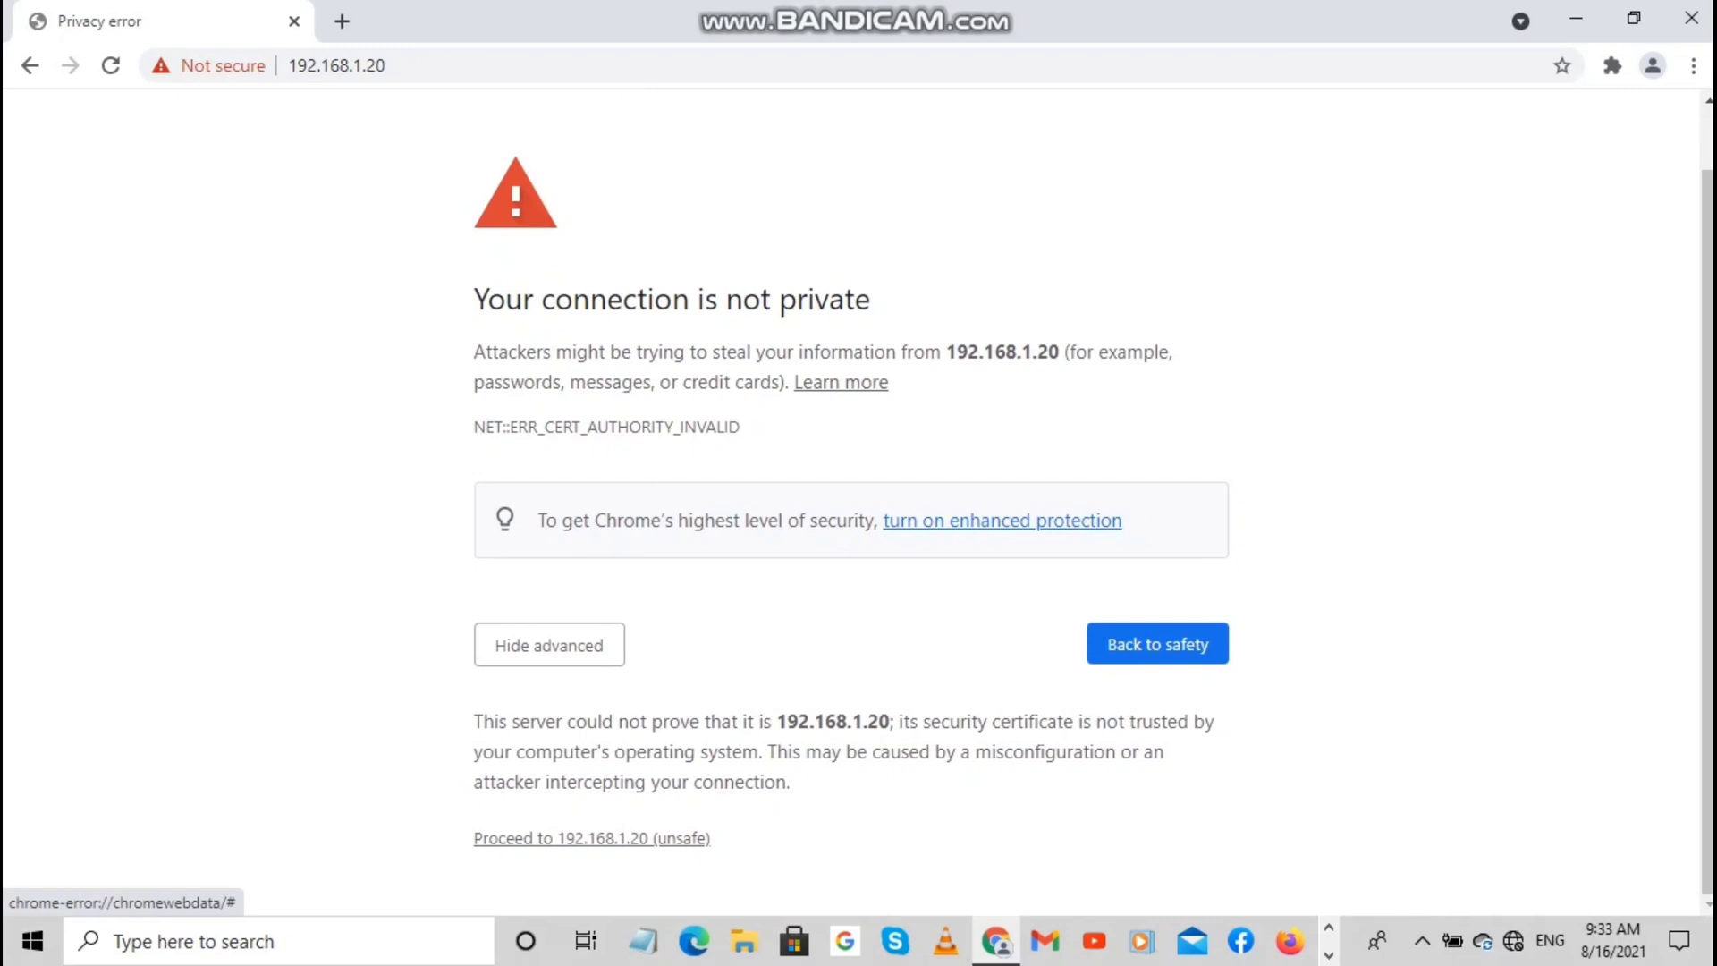
{"action": "left_click", "coordinate": [591, 839]}
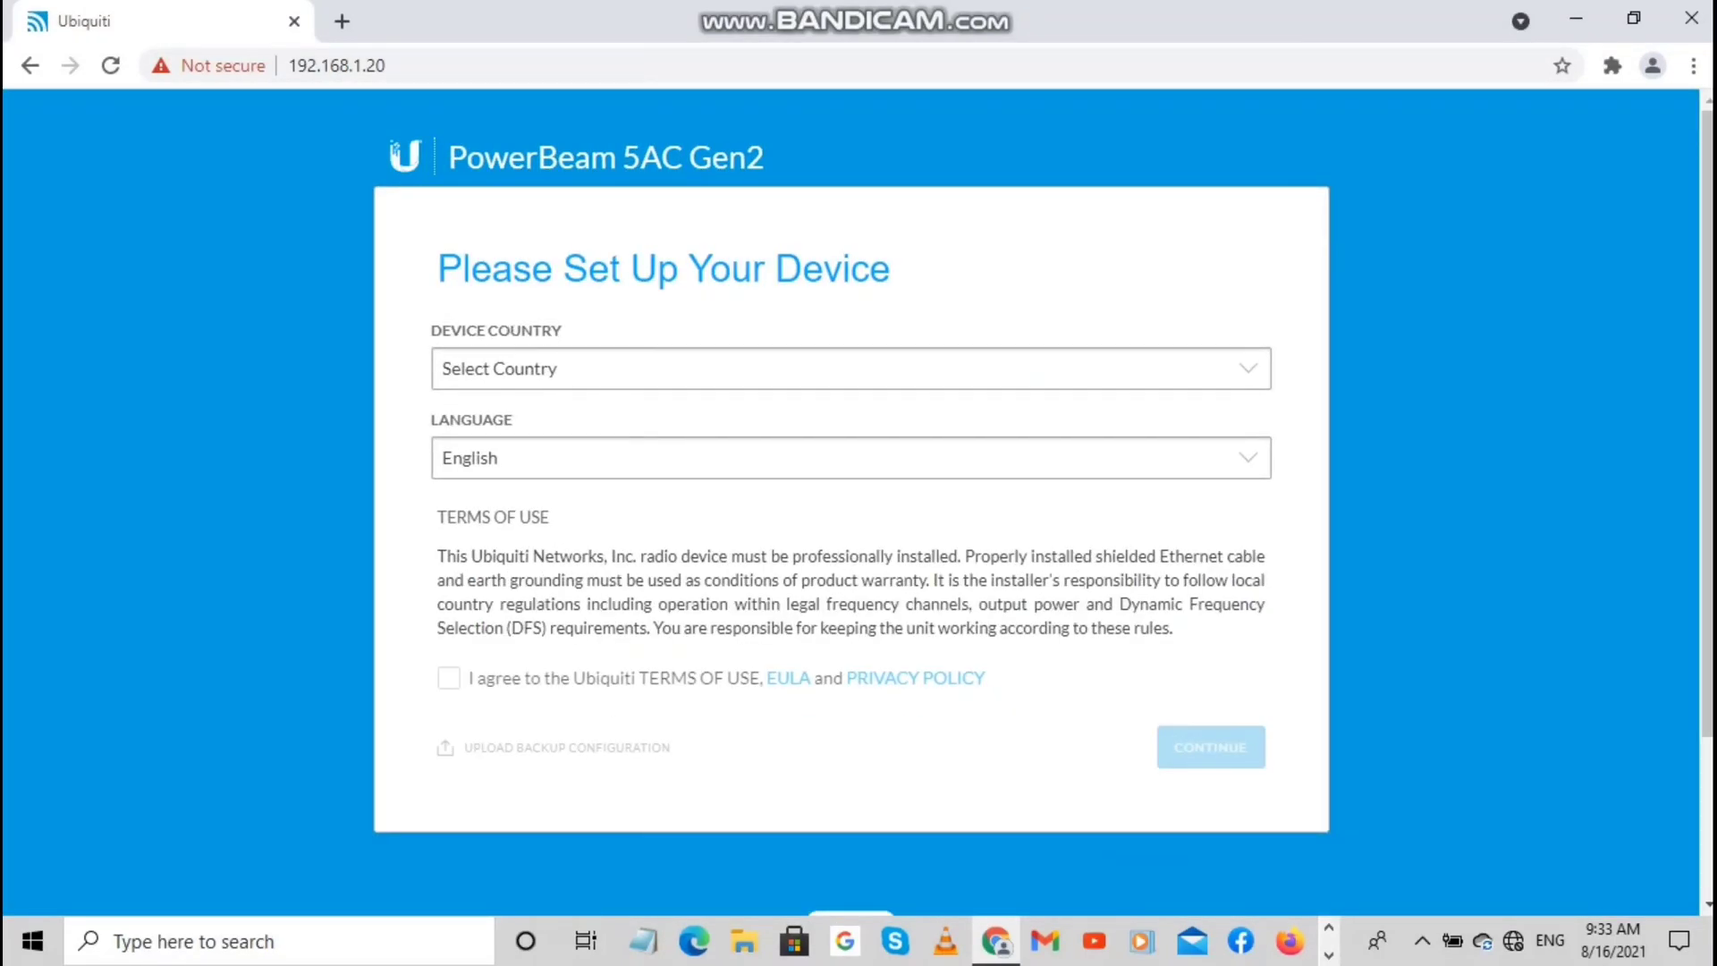
Set the device country to Licensed, agree to the terms of use and continue the setup
{"action": "left_click", "coordinate": [849, 368]}
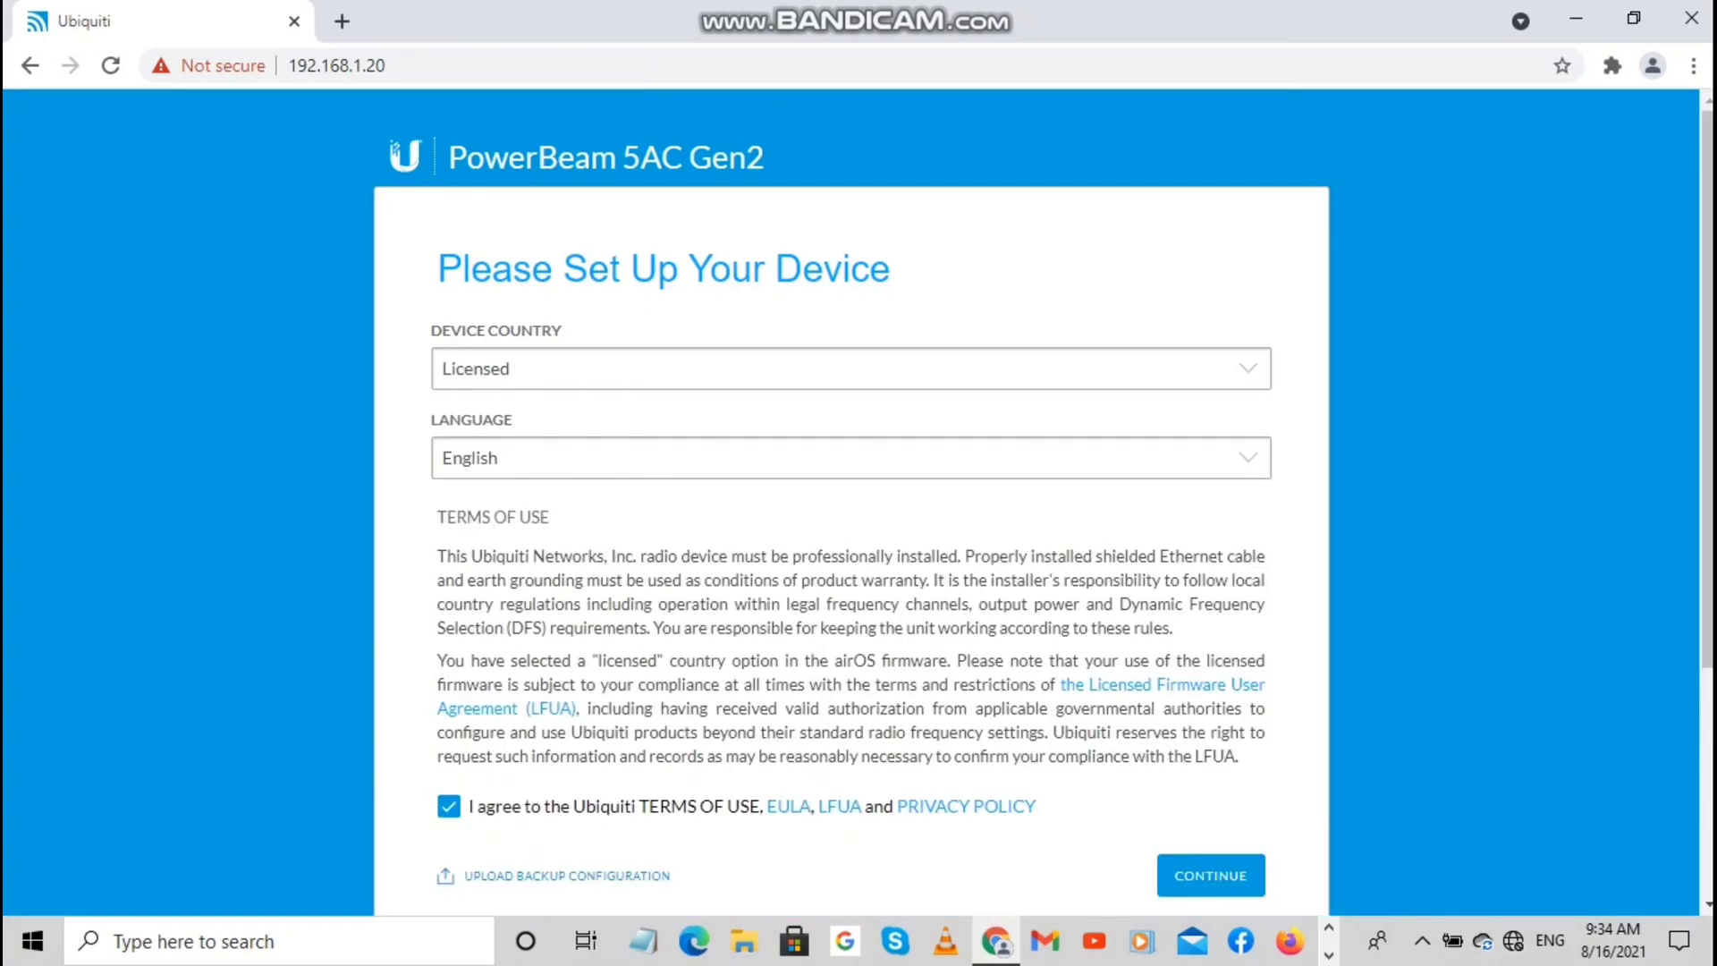
{"action": "left_click", "coordinate": [1211, 875]}
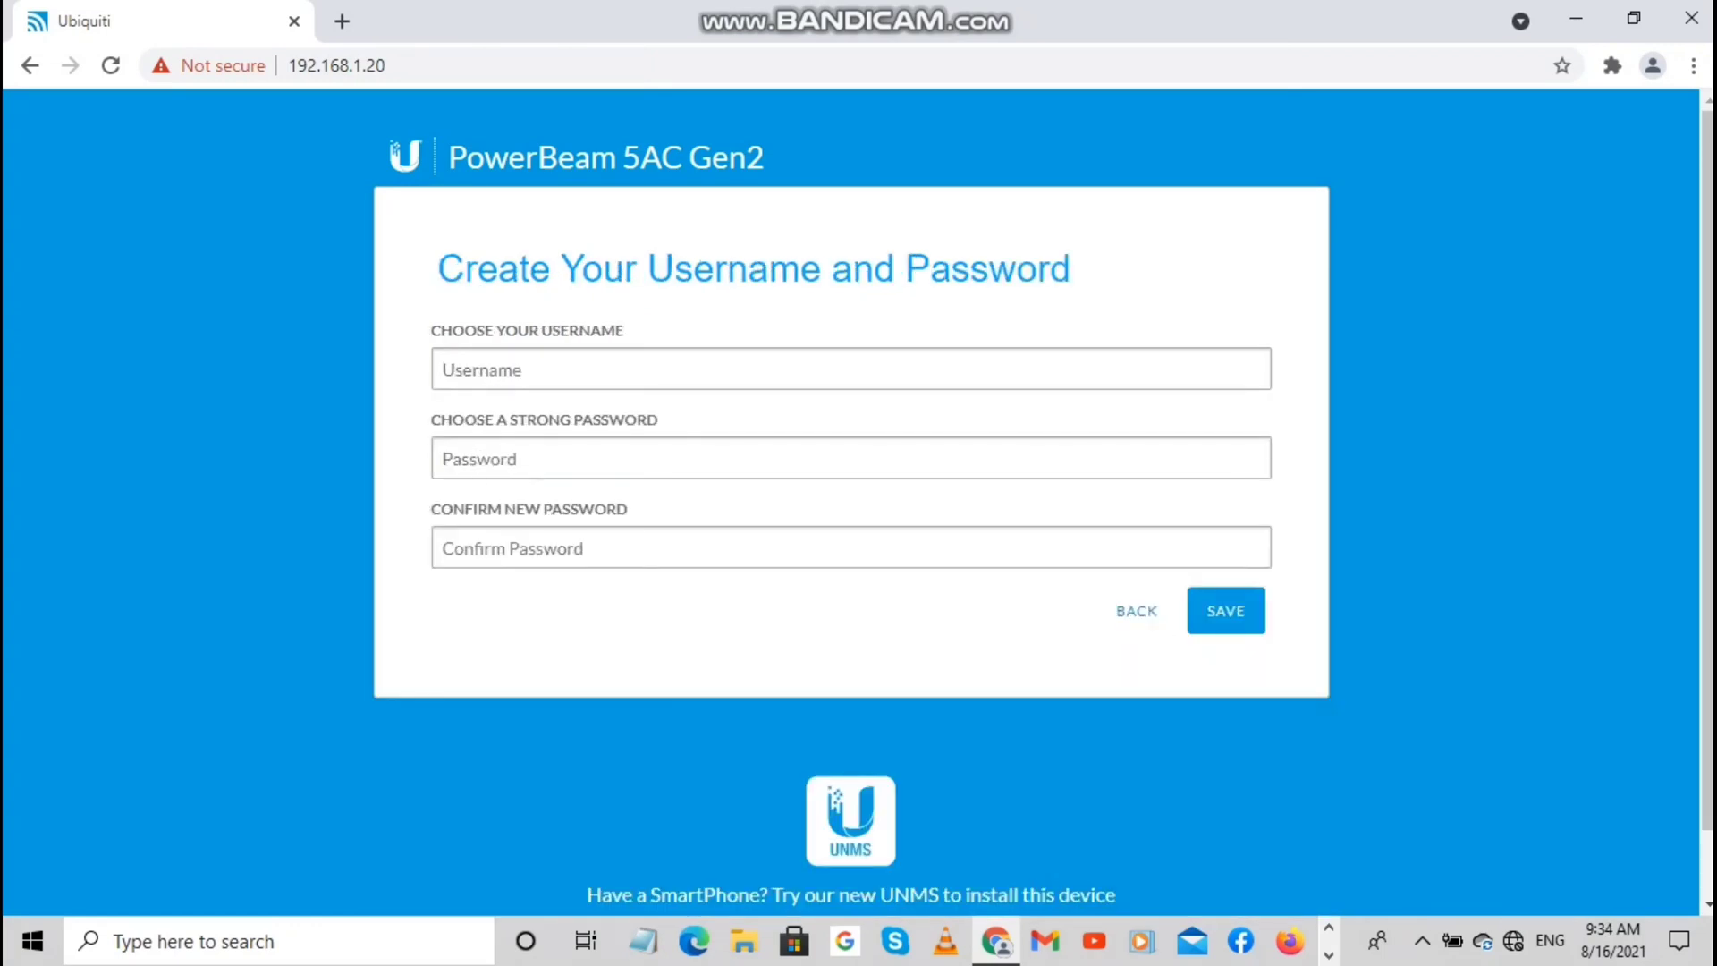
Create the device login with username admin, enter and confirm the new password, and save it
{"action": "left_click", "coordinate": [483, 369]}
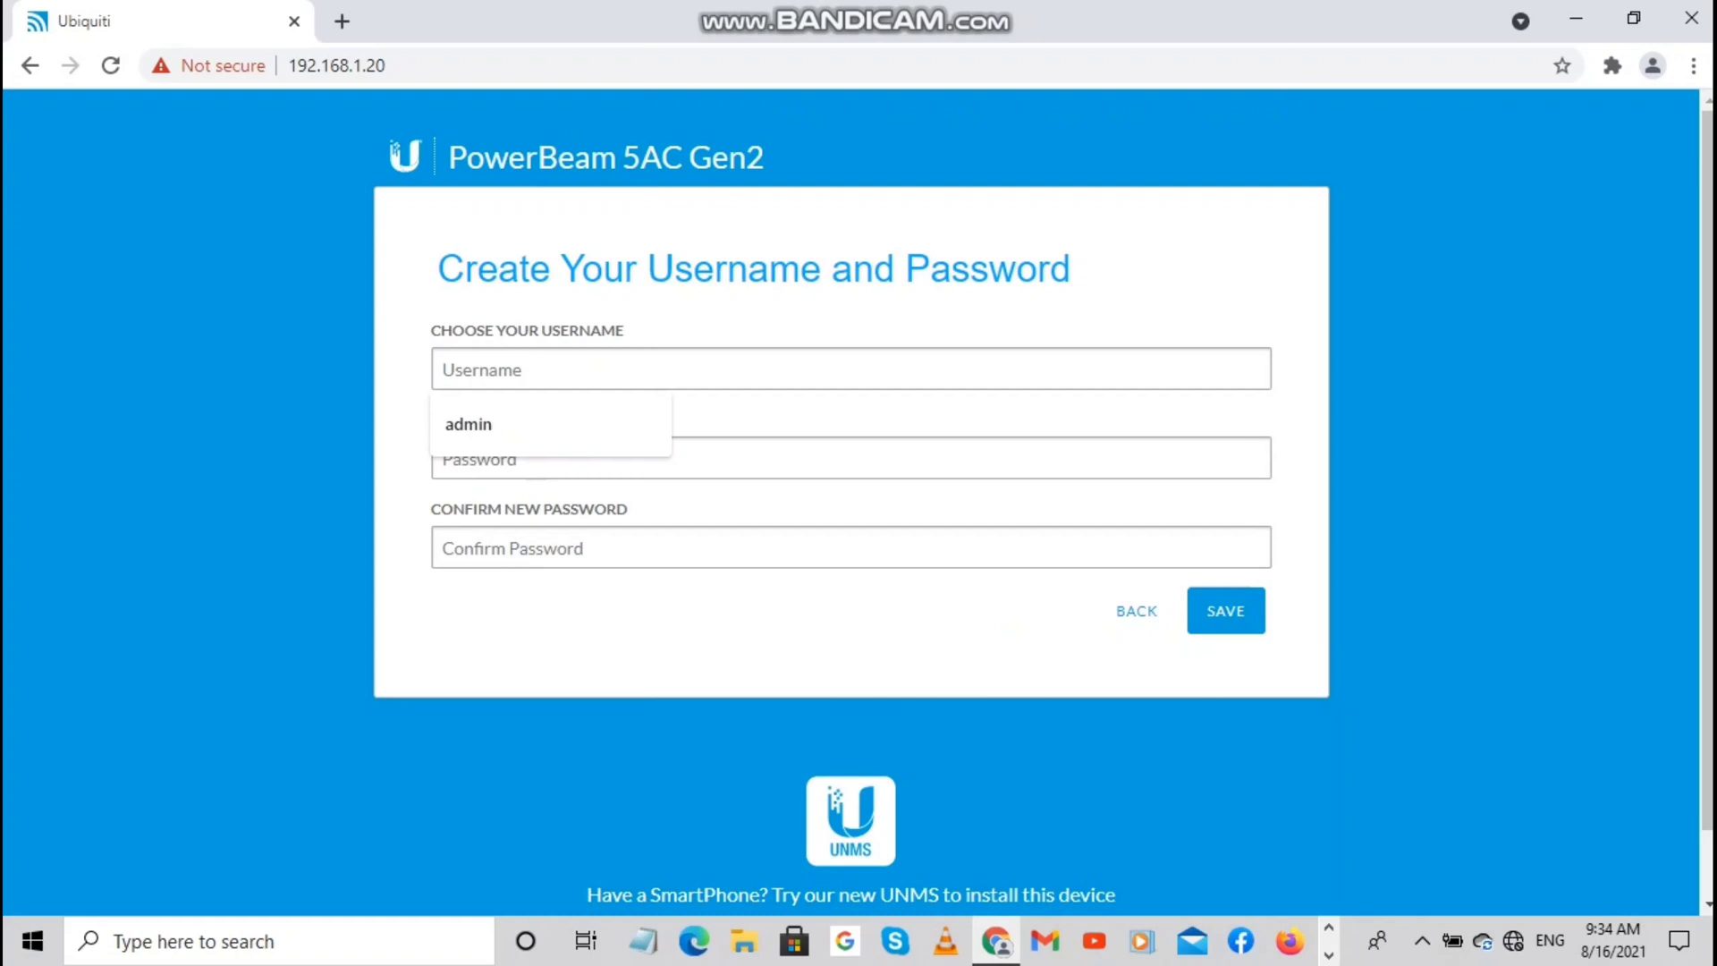
{"action": "key", "text": "Down"}
{"action": "key", "text": "Return"}
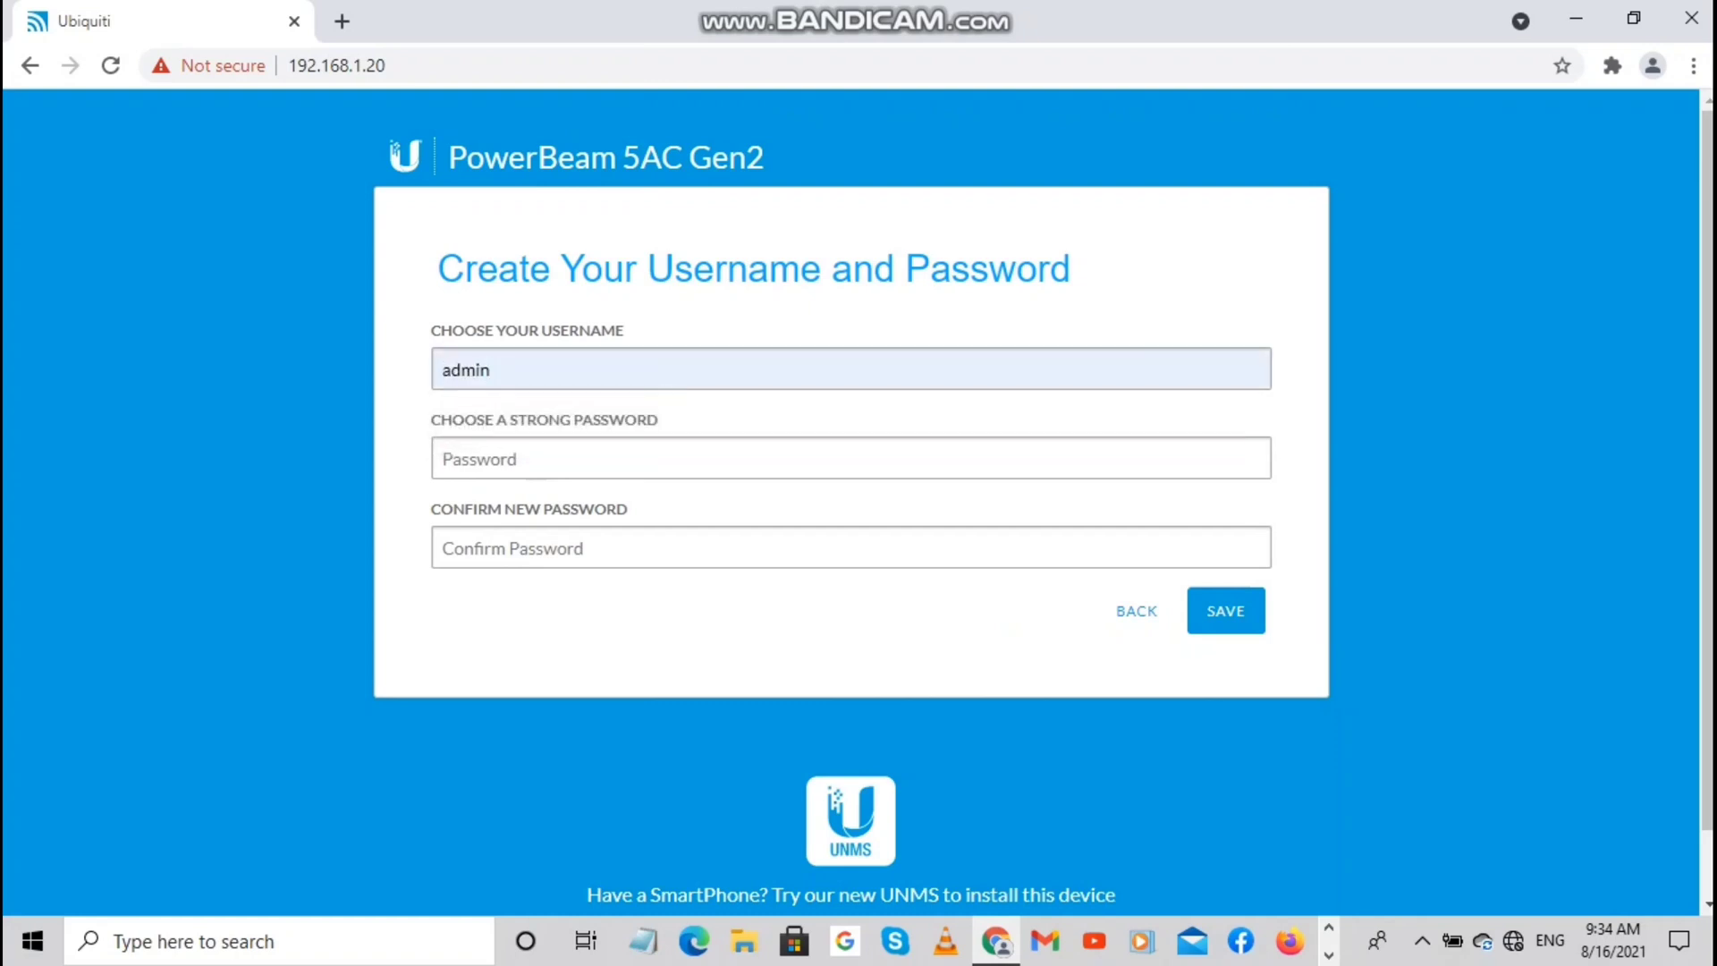
{"action": "left_click", "coordinate": [444, 458]}
{"action": "type", "text": "•"}
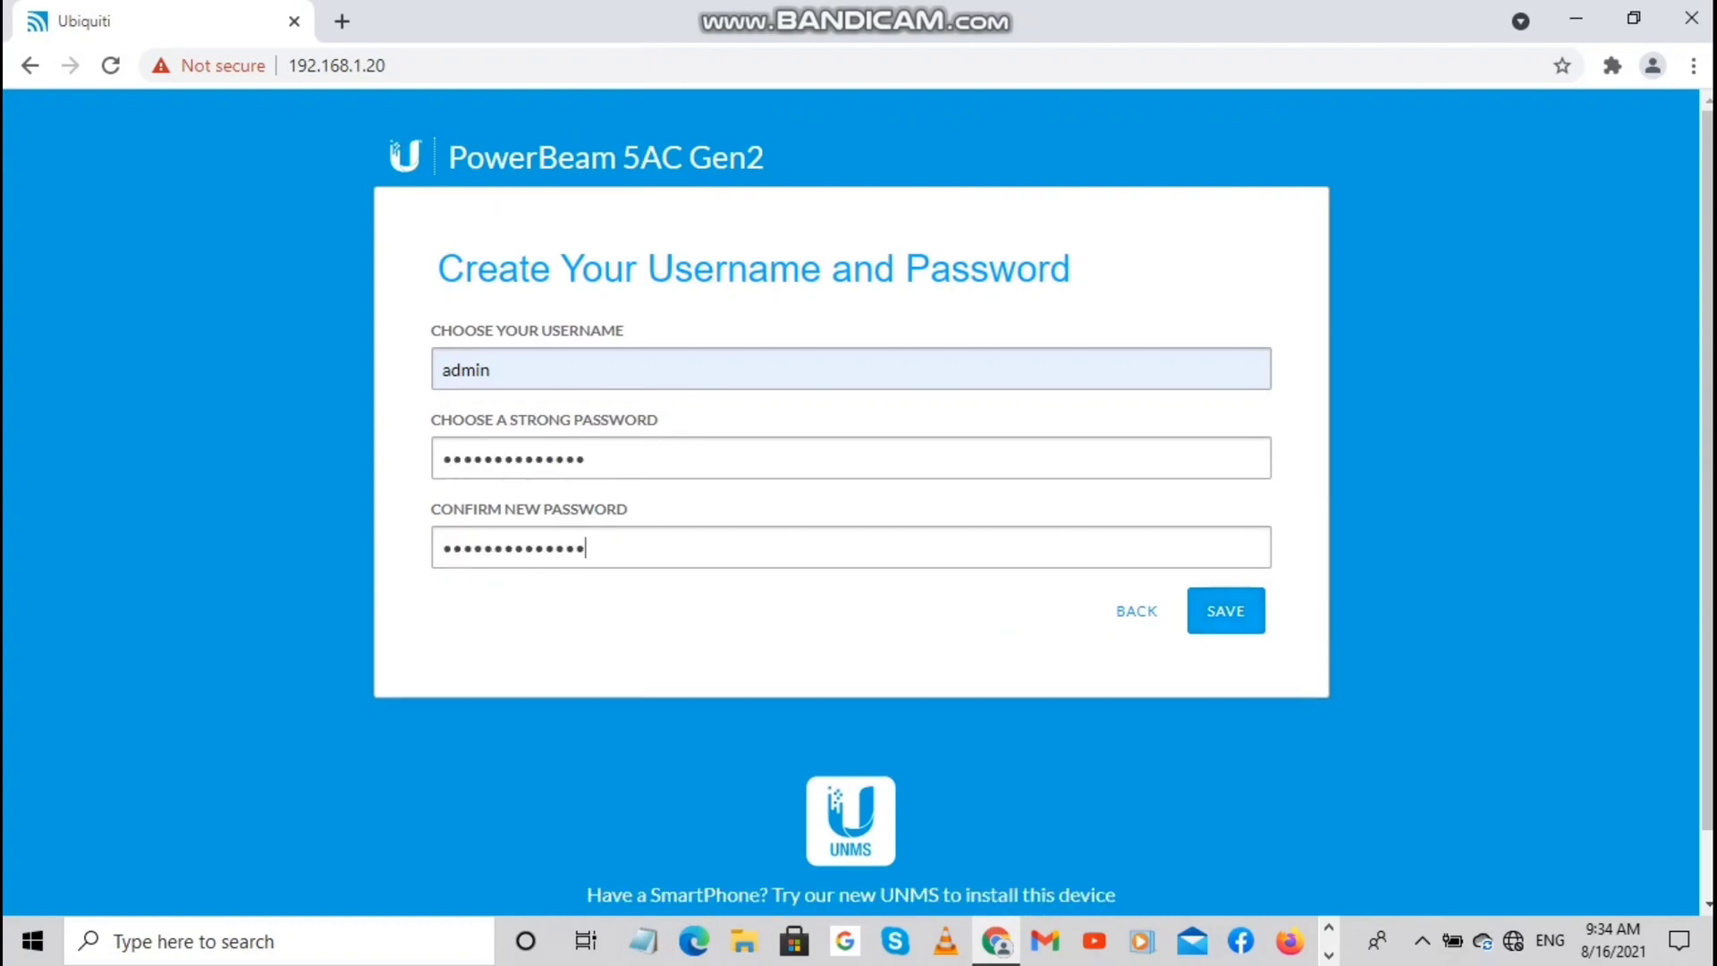
{"action": "key", "text": "Return"}
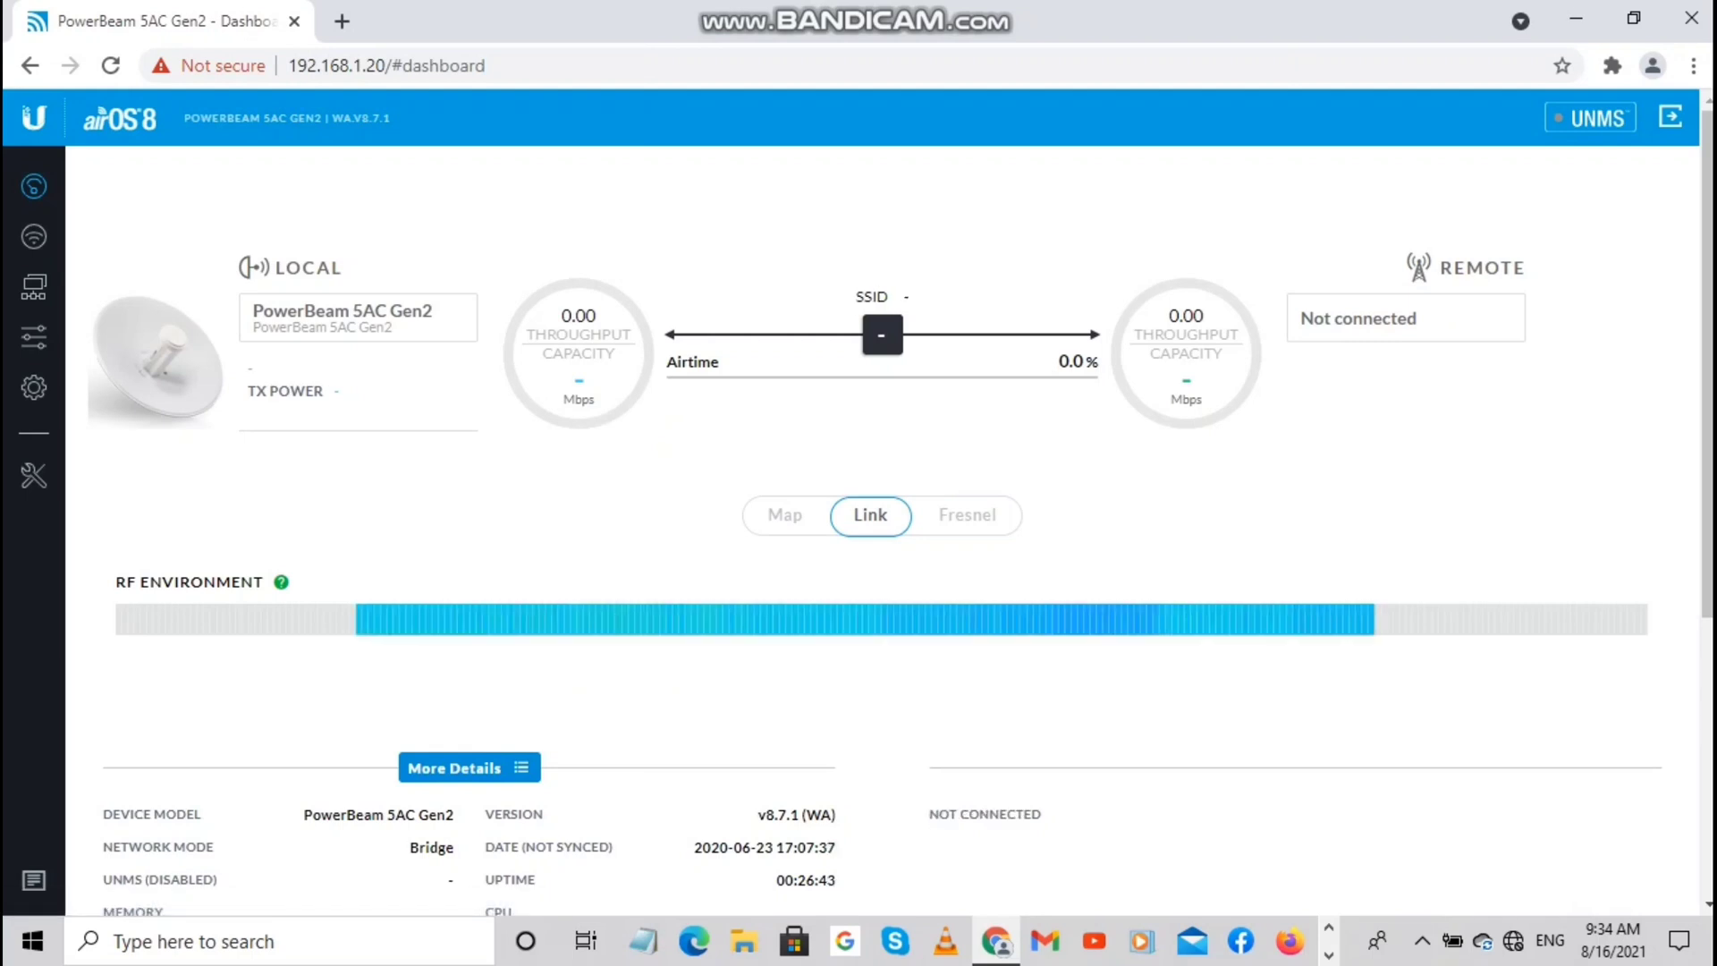
{"action": "scroll", "coordinate": [858, 528], "scroll_direction": "down", "scroll_amount": 3}
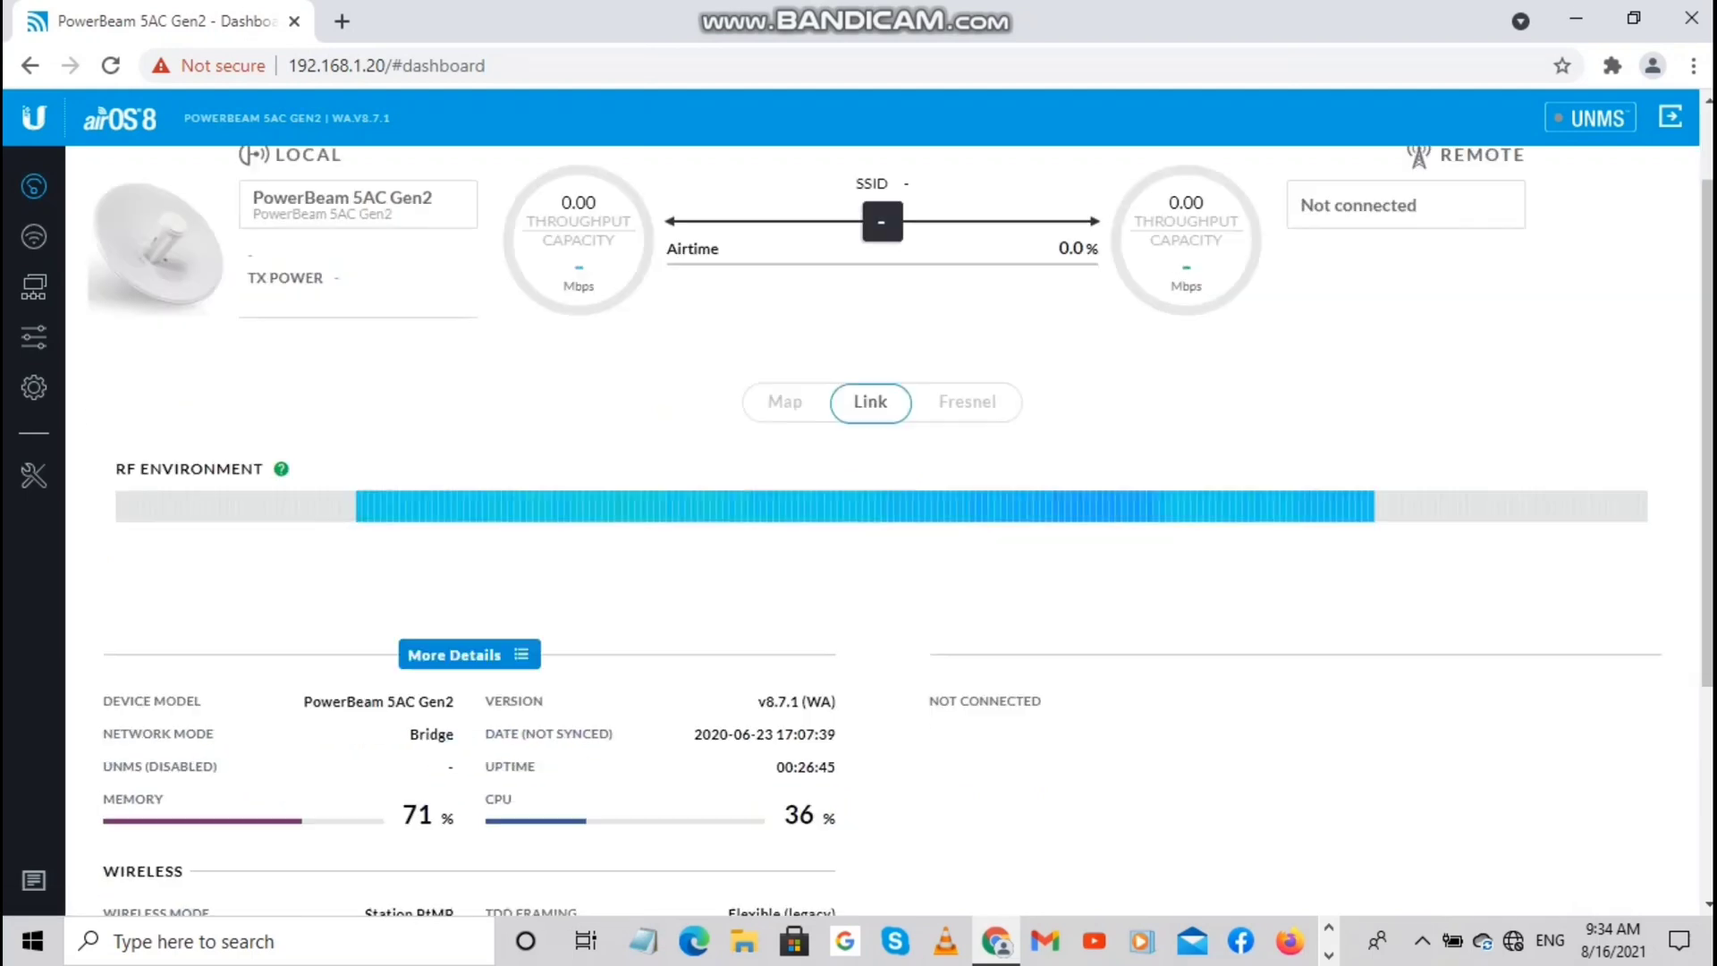
{"action": "scroll", "coordinate": [859, 527], "scroll_direction": "up", "scroll_amount": 3}
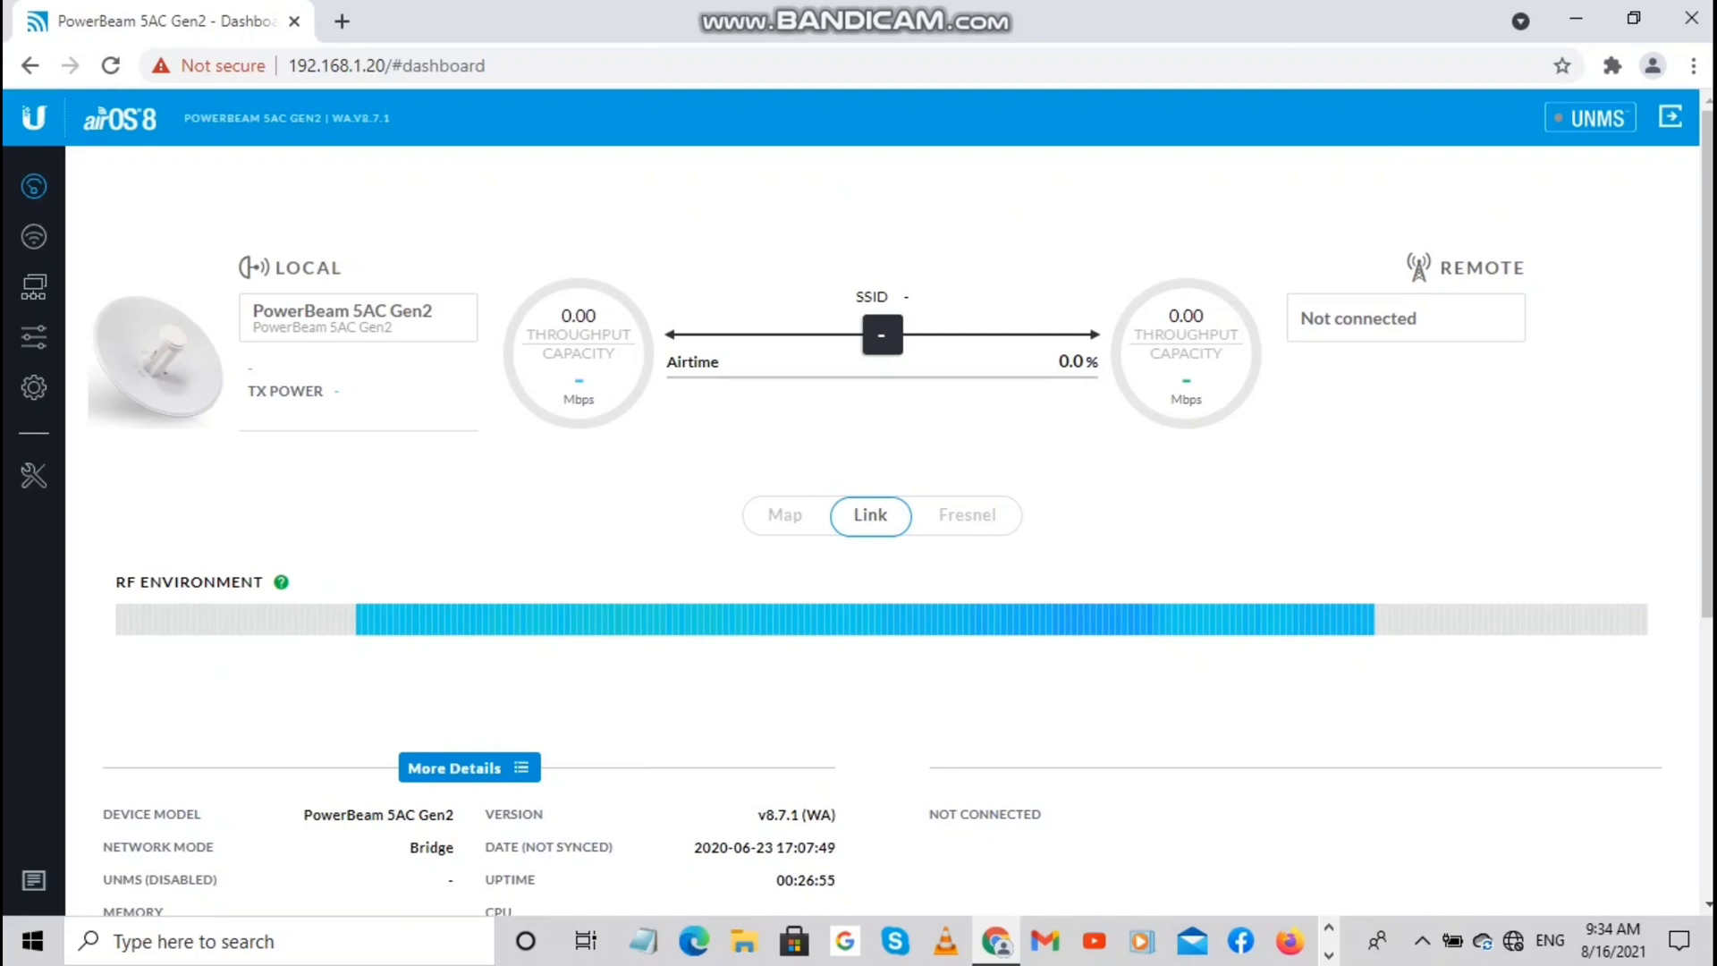
{"action": "scroll", "coordinate": [34, 236], "scroll_direction": "down", "scroll_amount": 3}
{"action": "scroll", "coordinate": [34, 236], "scroll_direction": "up", "scroll_amount": 3}
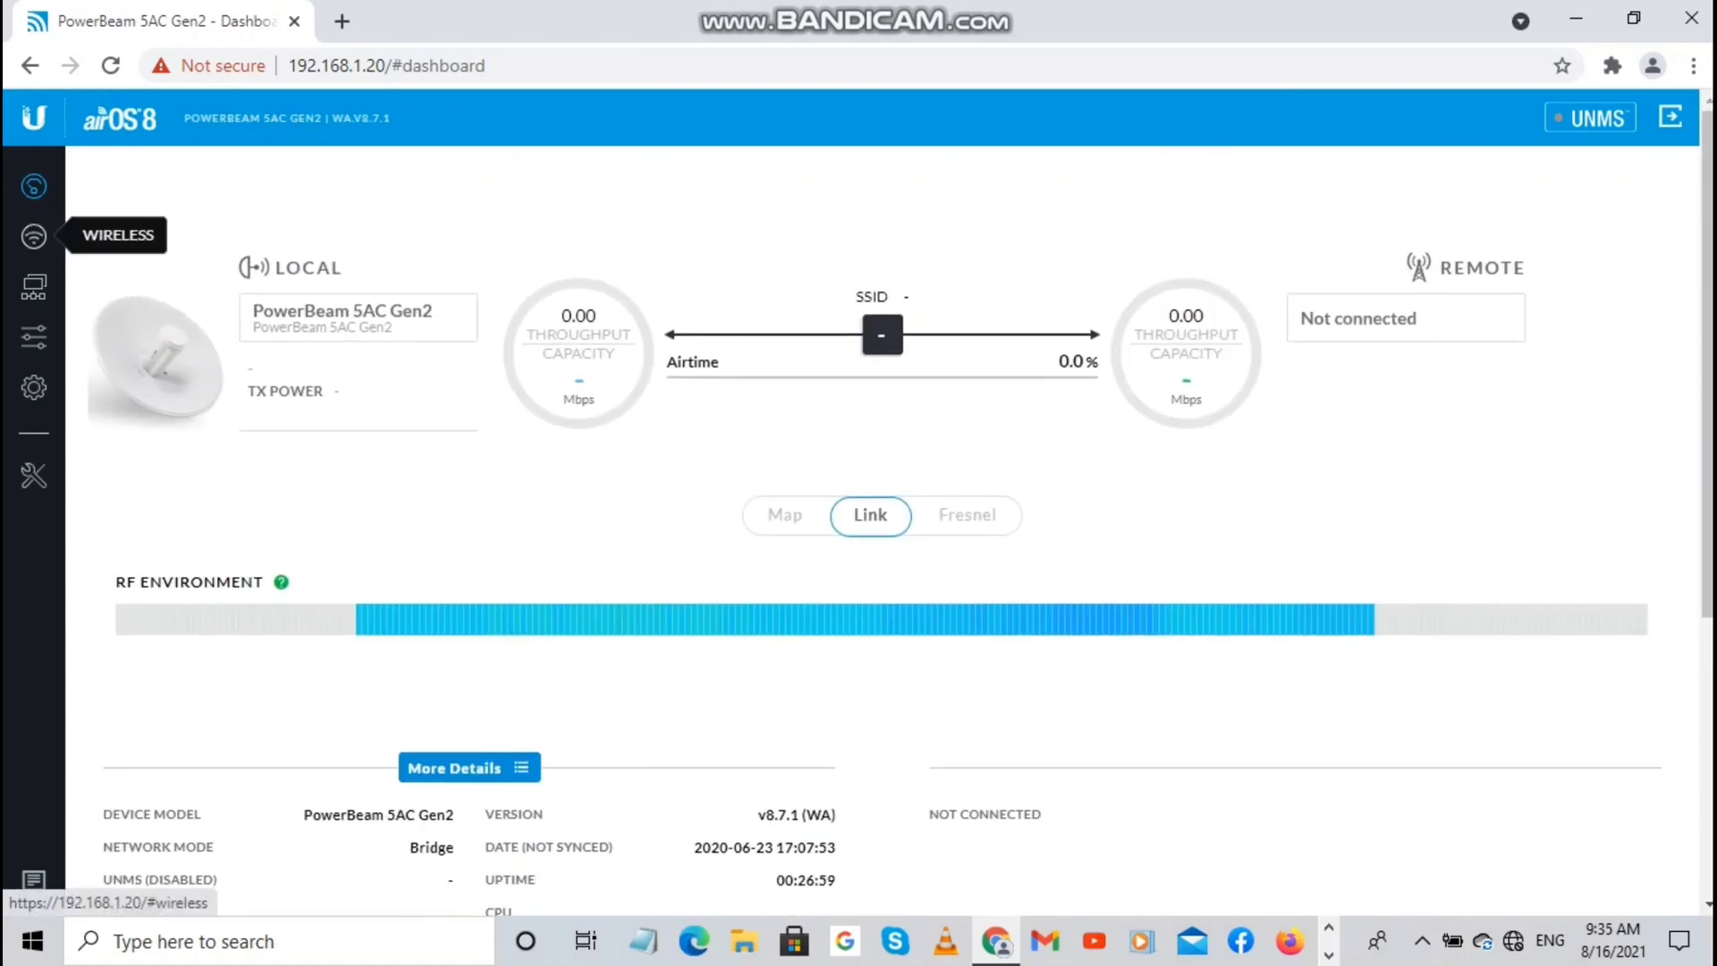
Turn on Access Point and PTP mode in the device's basic wireless settings
{"action": "left_click", "coordinate": [34, 236]}
{"action": "scroll", "coordinate": [661, 335], "scroll_direction": "down", "scroll_amount": 4}
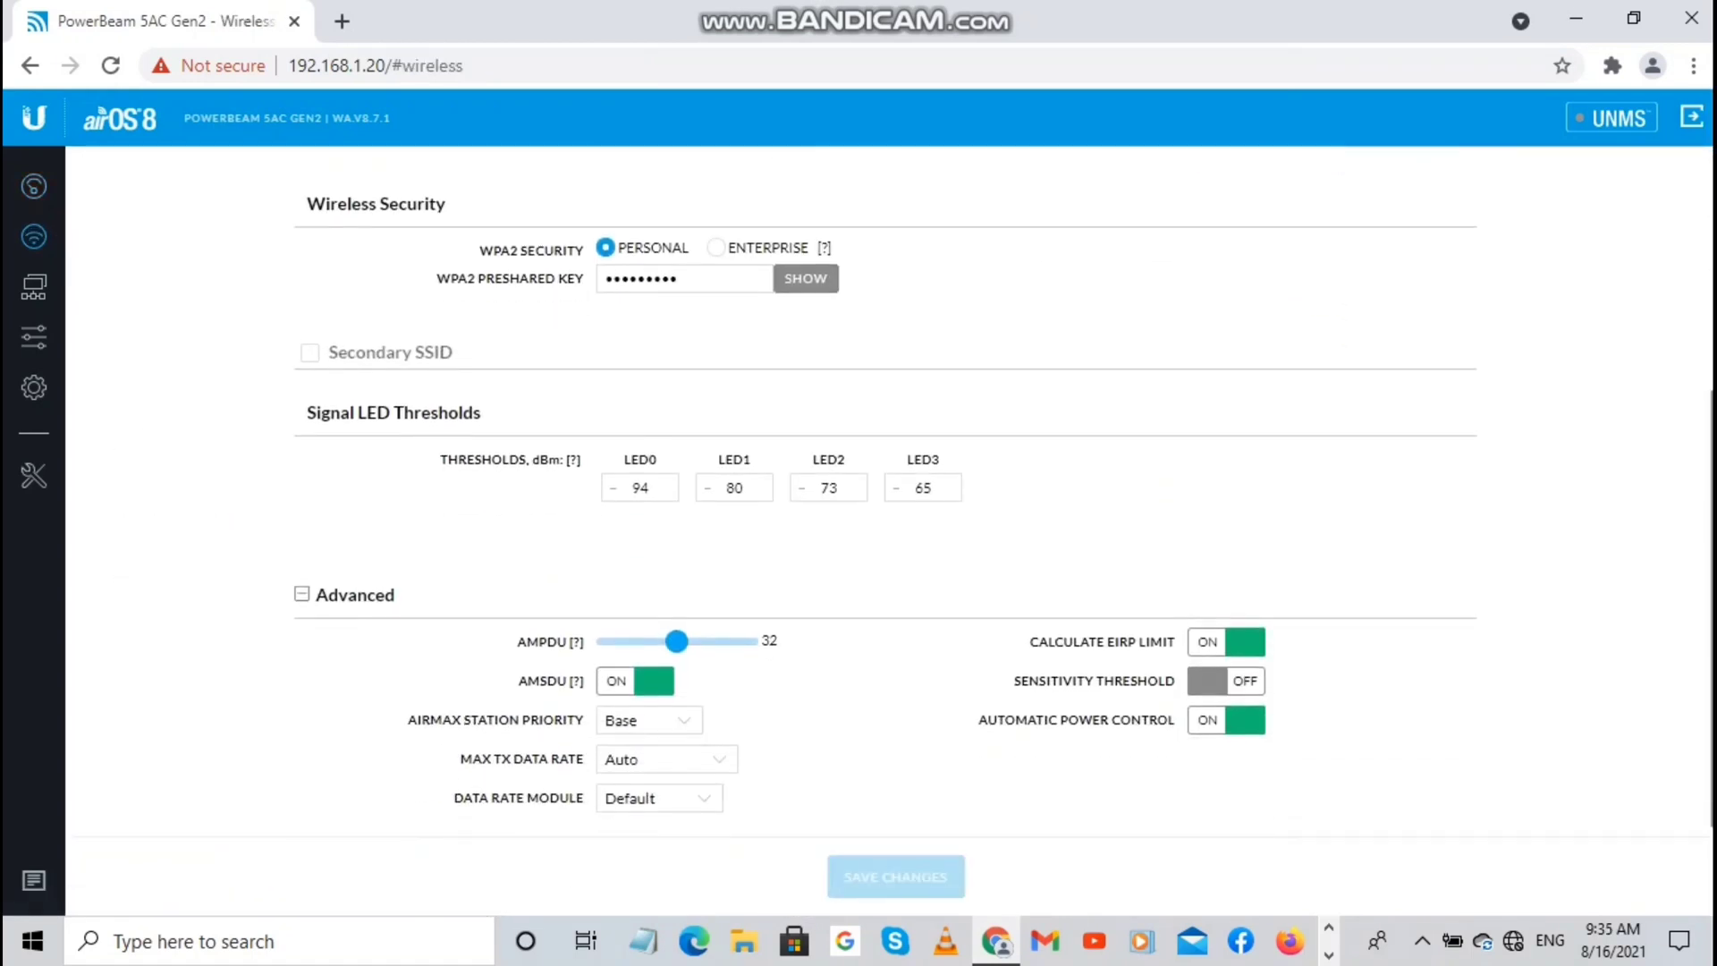
{"action": "scroll", "coordinate": [894, 492], "scroll_direction": "up", "scroll_amount": 4}
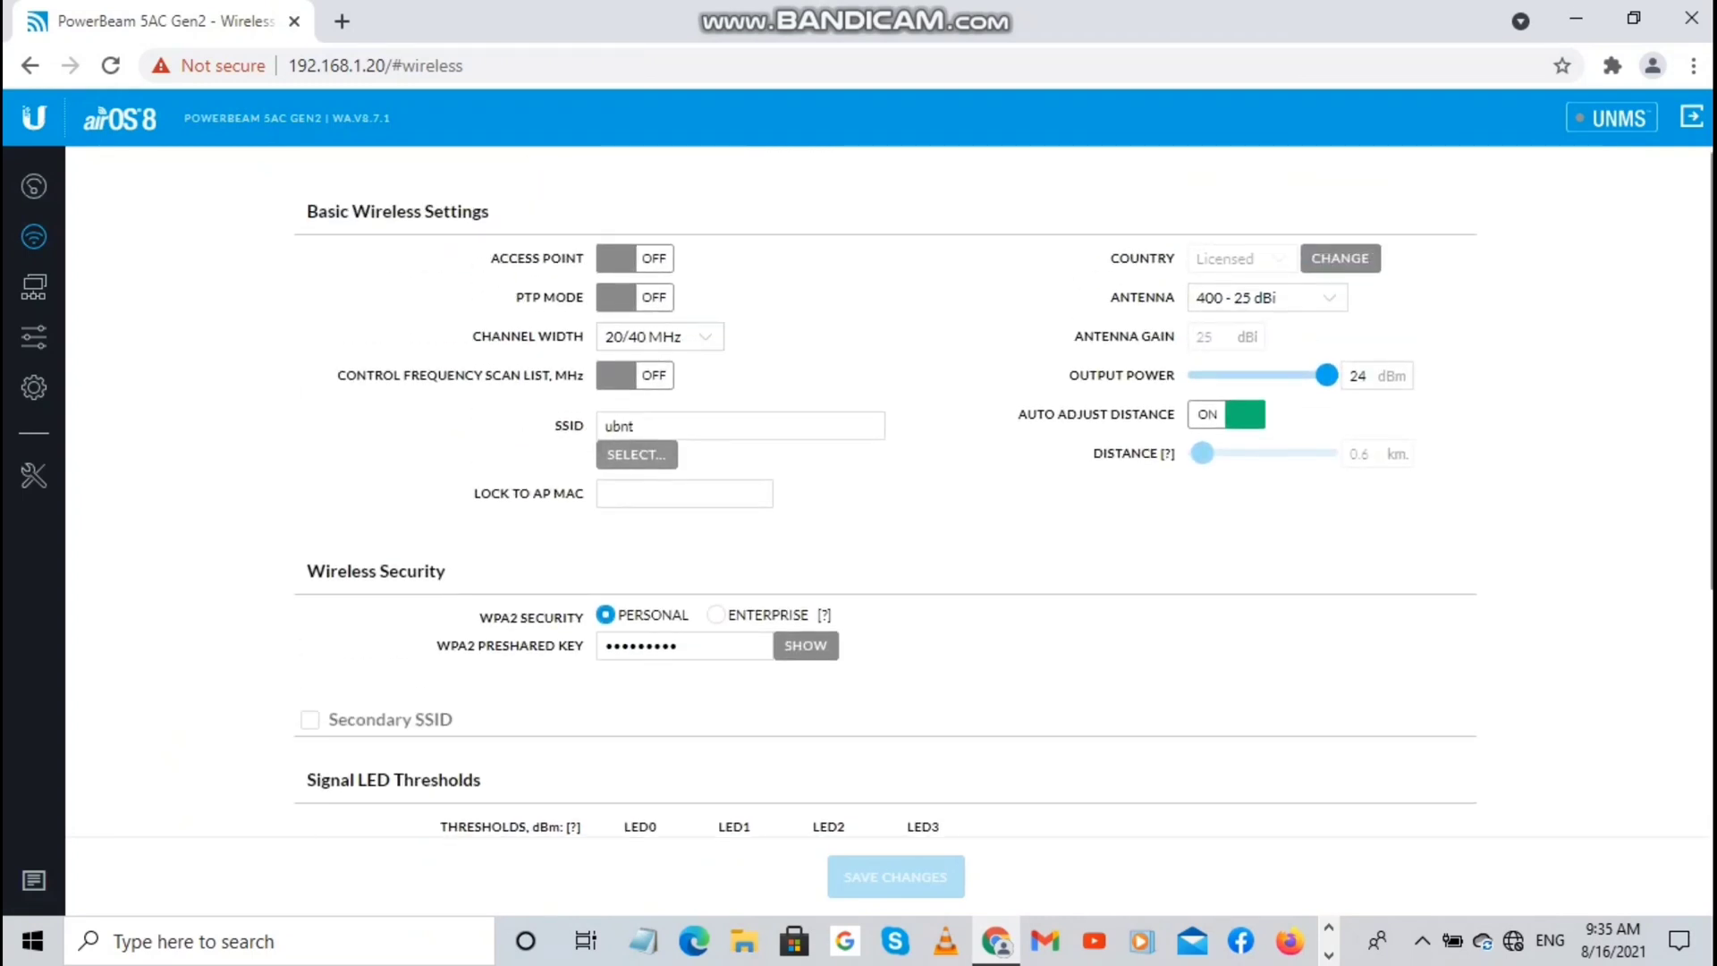
{"action": "left_click", "coordinate": [635, 258]}
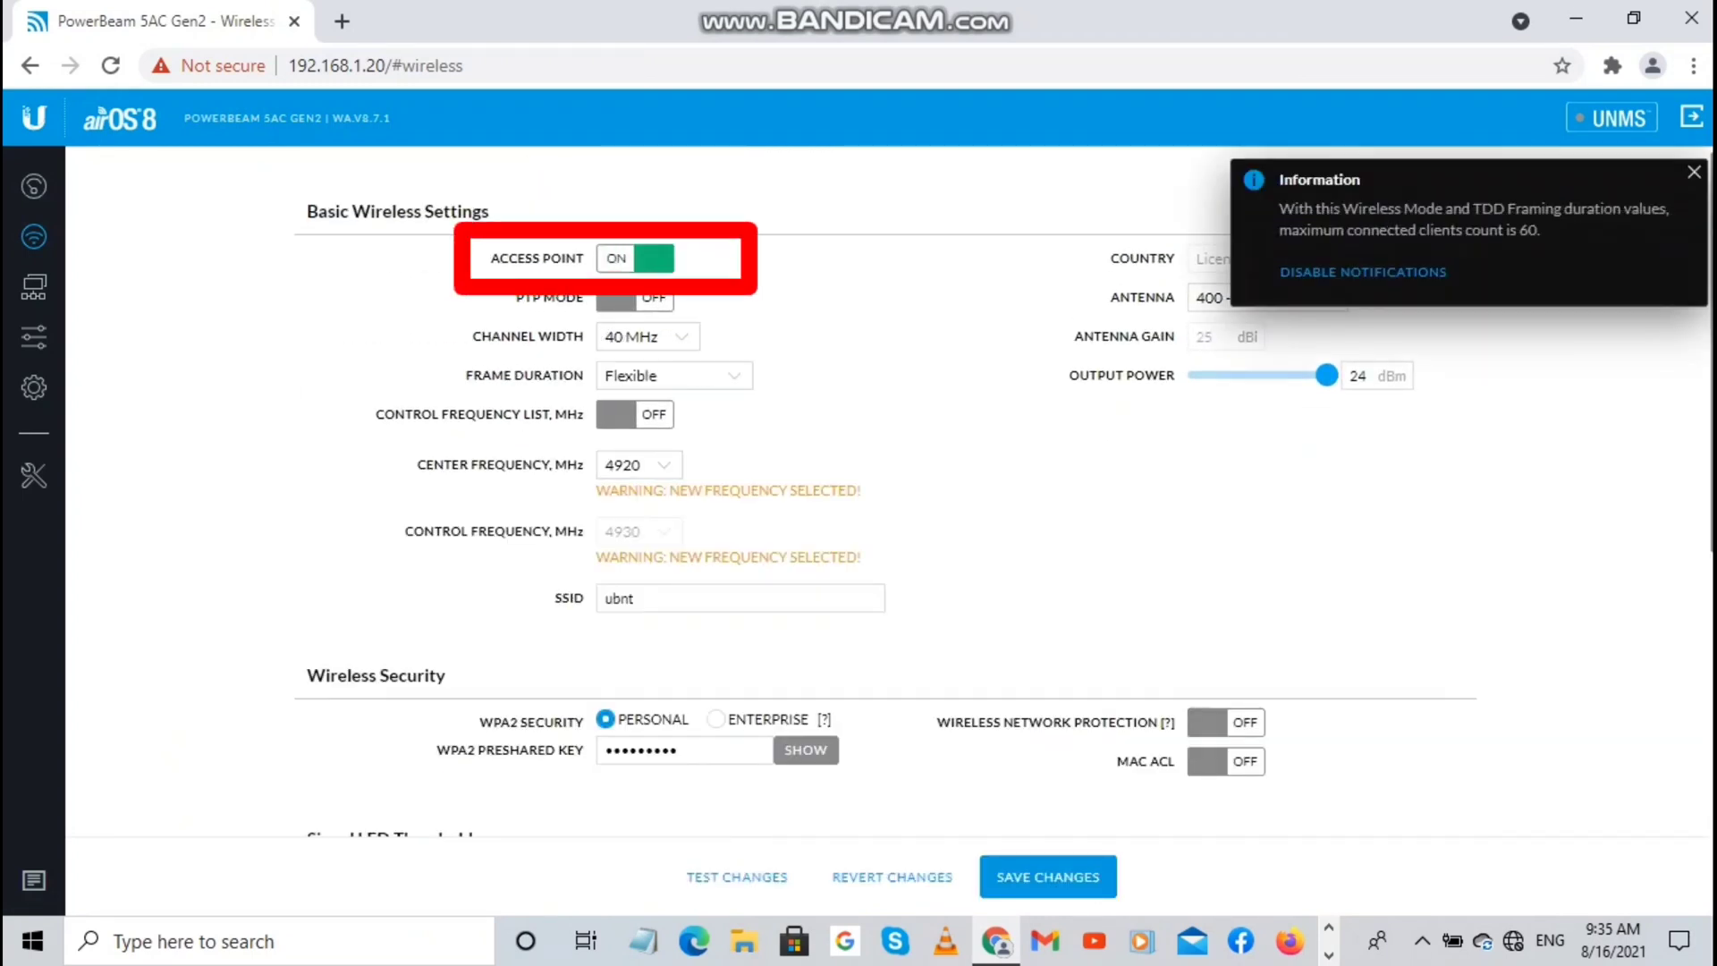
{"action": "left_click", "coordinate": [635, 298]}
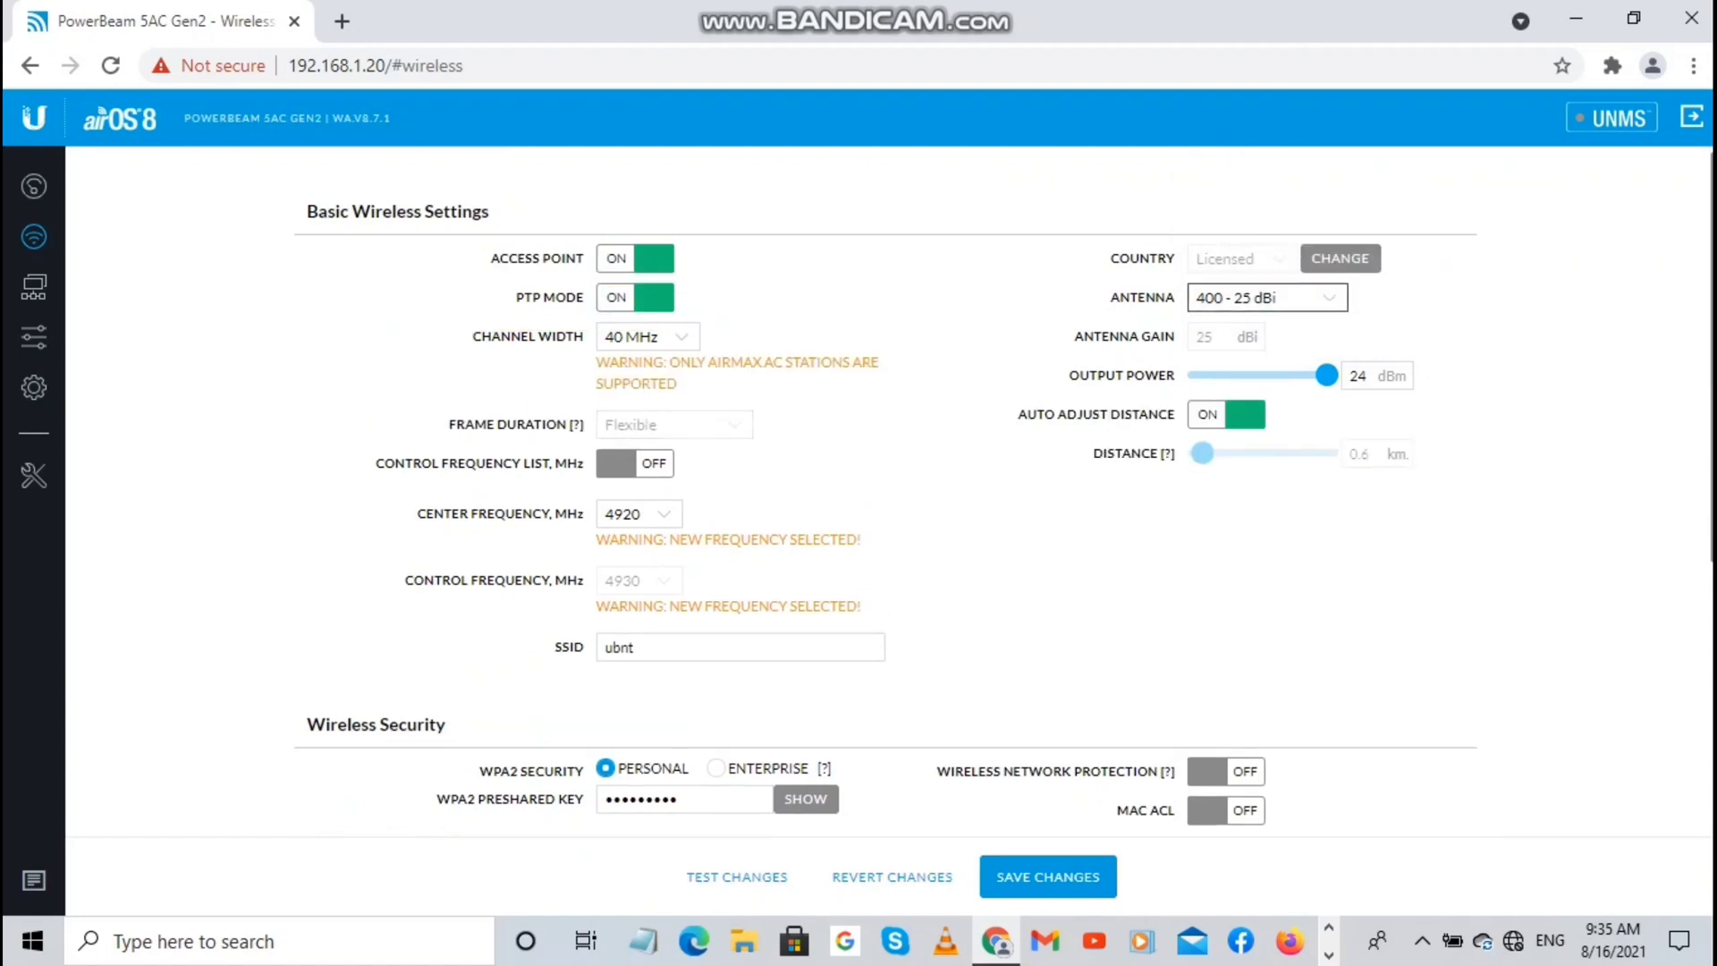
Set the wireless SSID to TOWER 3 AP
{"action": "left_click", "coordinate": [1267, 298]}
{"action": "left_click", "coordinate": [1267, 300]}
{"action": "left_click", "coordinate": [637, 647]}
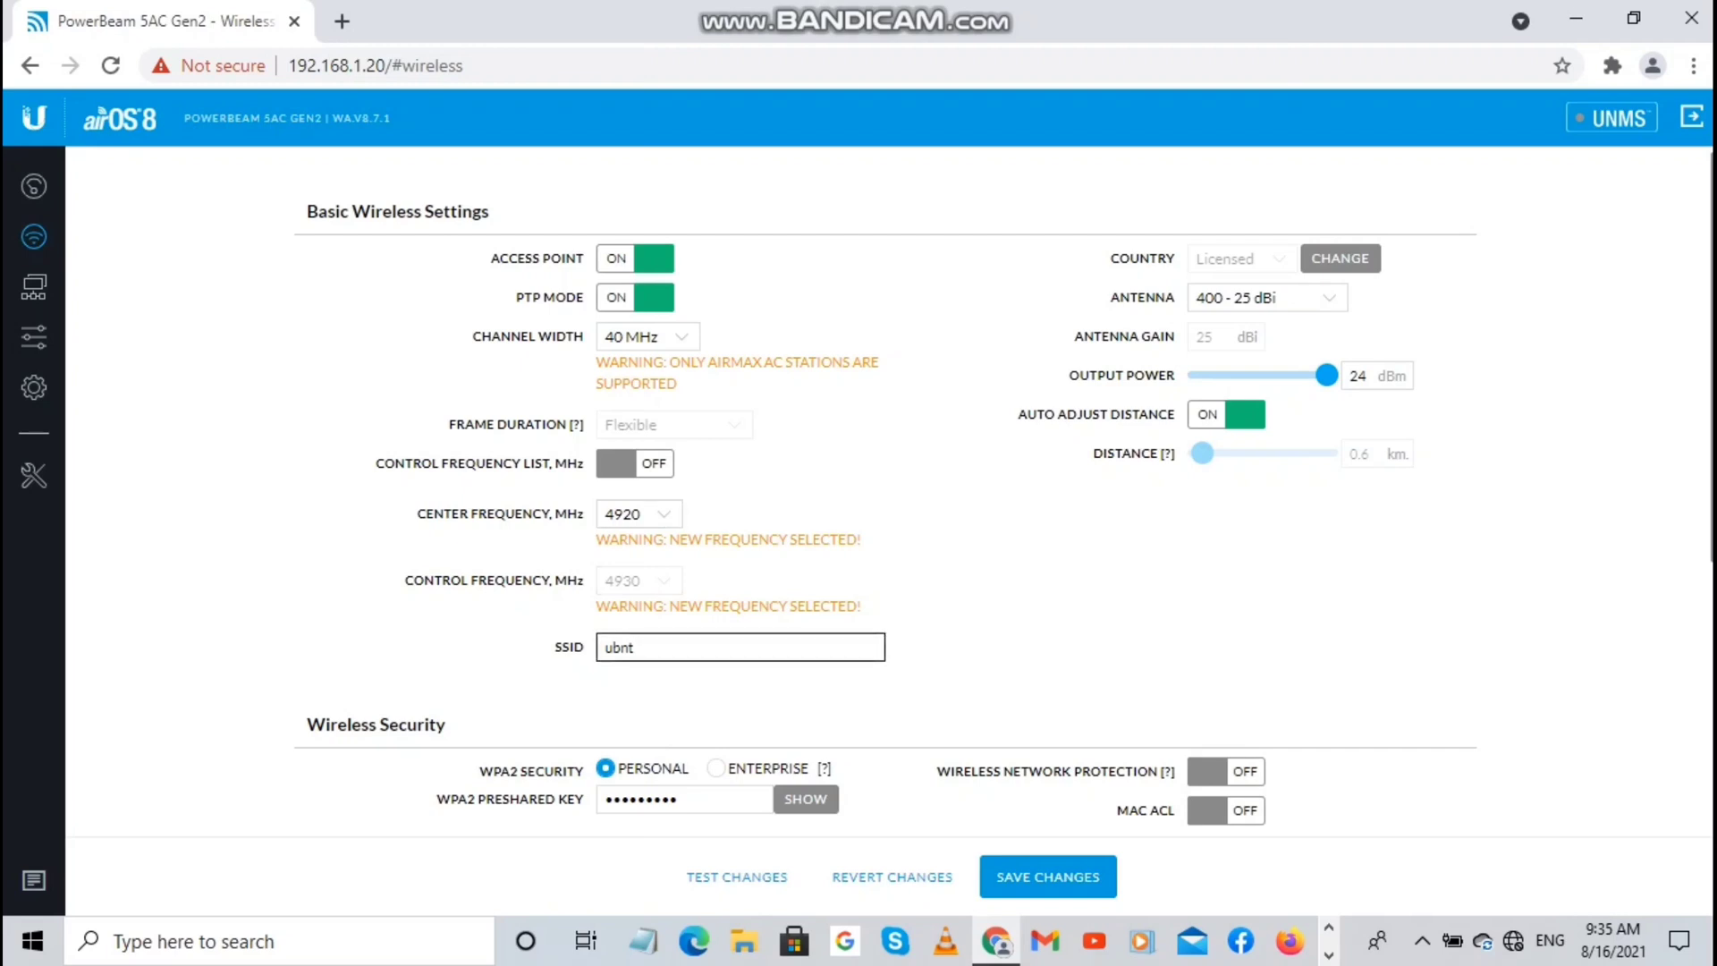
{"action": "key", "text": "BackSpace"}
{"action": "key", "text": "BackSpace"}
{"action": "key", "text": "BackSpace"}
{"action": "key", "text": "BackSpace"}
{"action": "type", "text": "TOWER 3 AP"}
Replace the WPA2 preshared key in the wireless security settings with a new key
{"action": "scroll", "coordinate": [885, 509], "scroll_direction": "down", "scroll_amount": 2}
{"action": "left_click", "coordinate": [697, 547]}
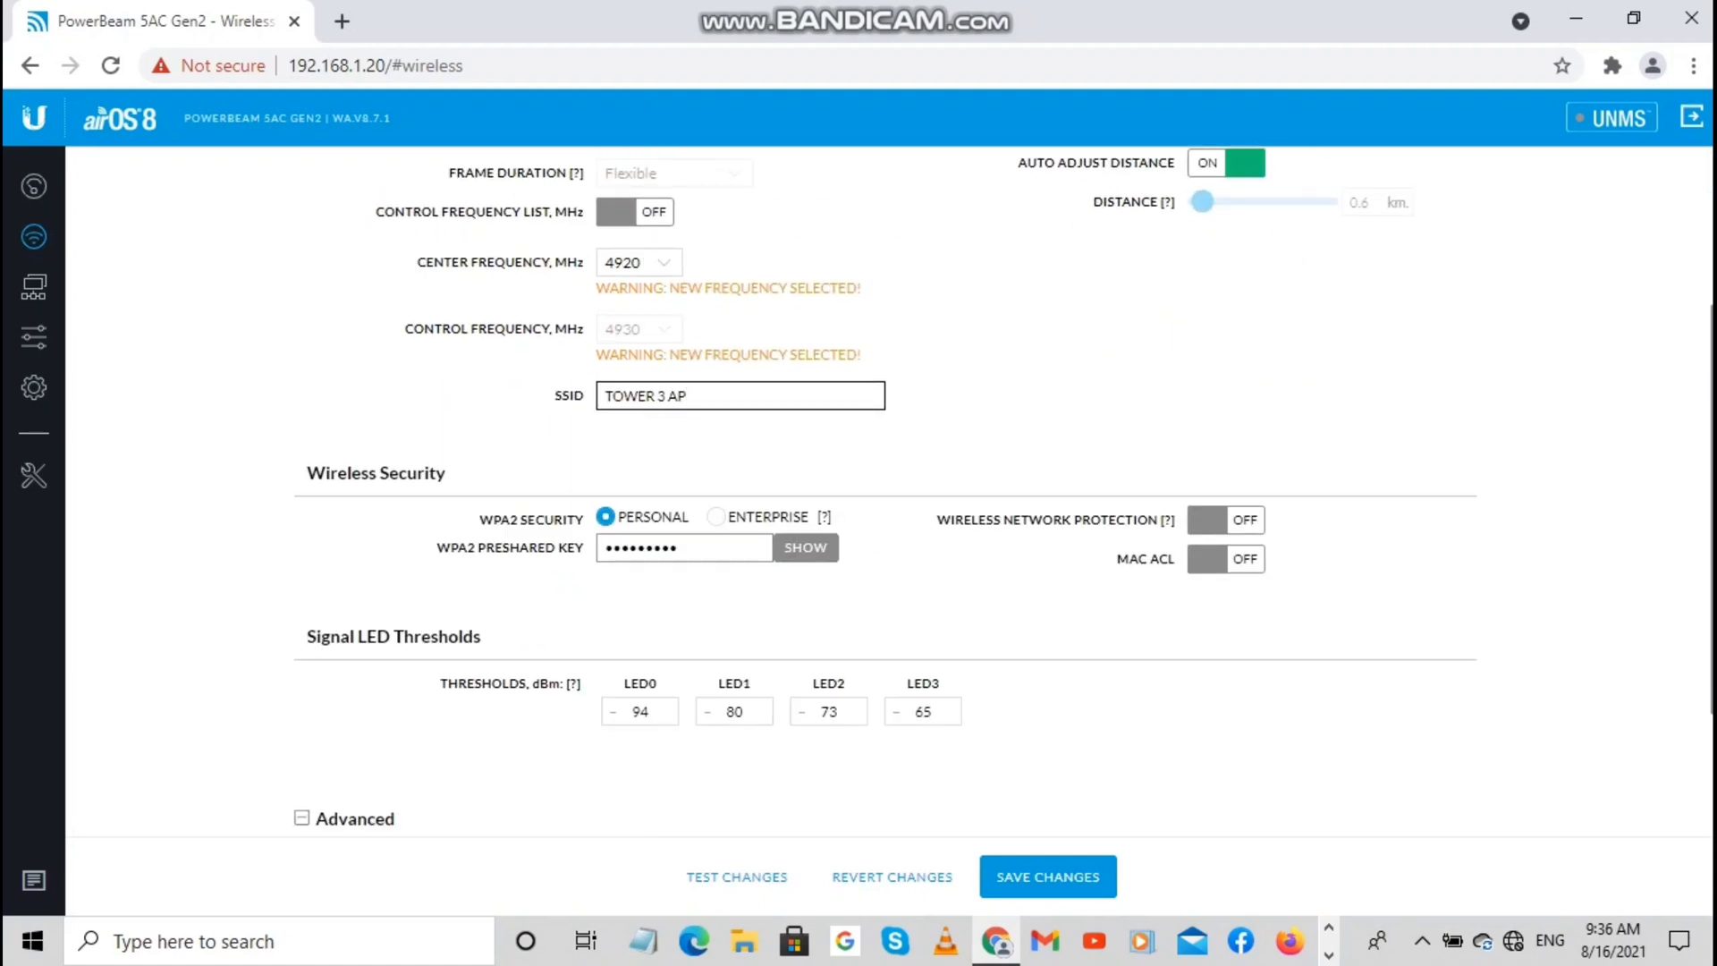
{"action": "key", "text": "BackSpace"}
{"action": "key", "text": "BackSpace"}
{"action": "key", "text": "BackSpace"}
{"action": "key", "text": "BackSpace"}
{"action": "key", "text": "BackSpace"}
{"action": "key", "text": "BackSpace"}
{"action": "key", "text": "BackSpace"}
{"action": "key", "text": "BackSpace"}
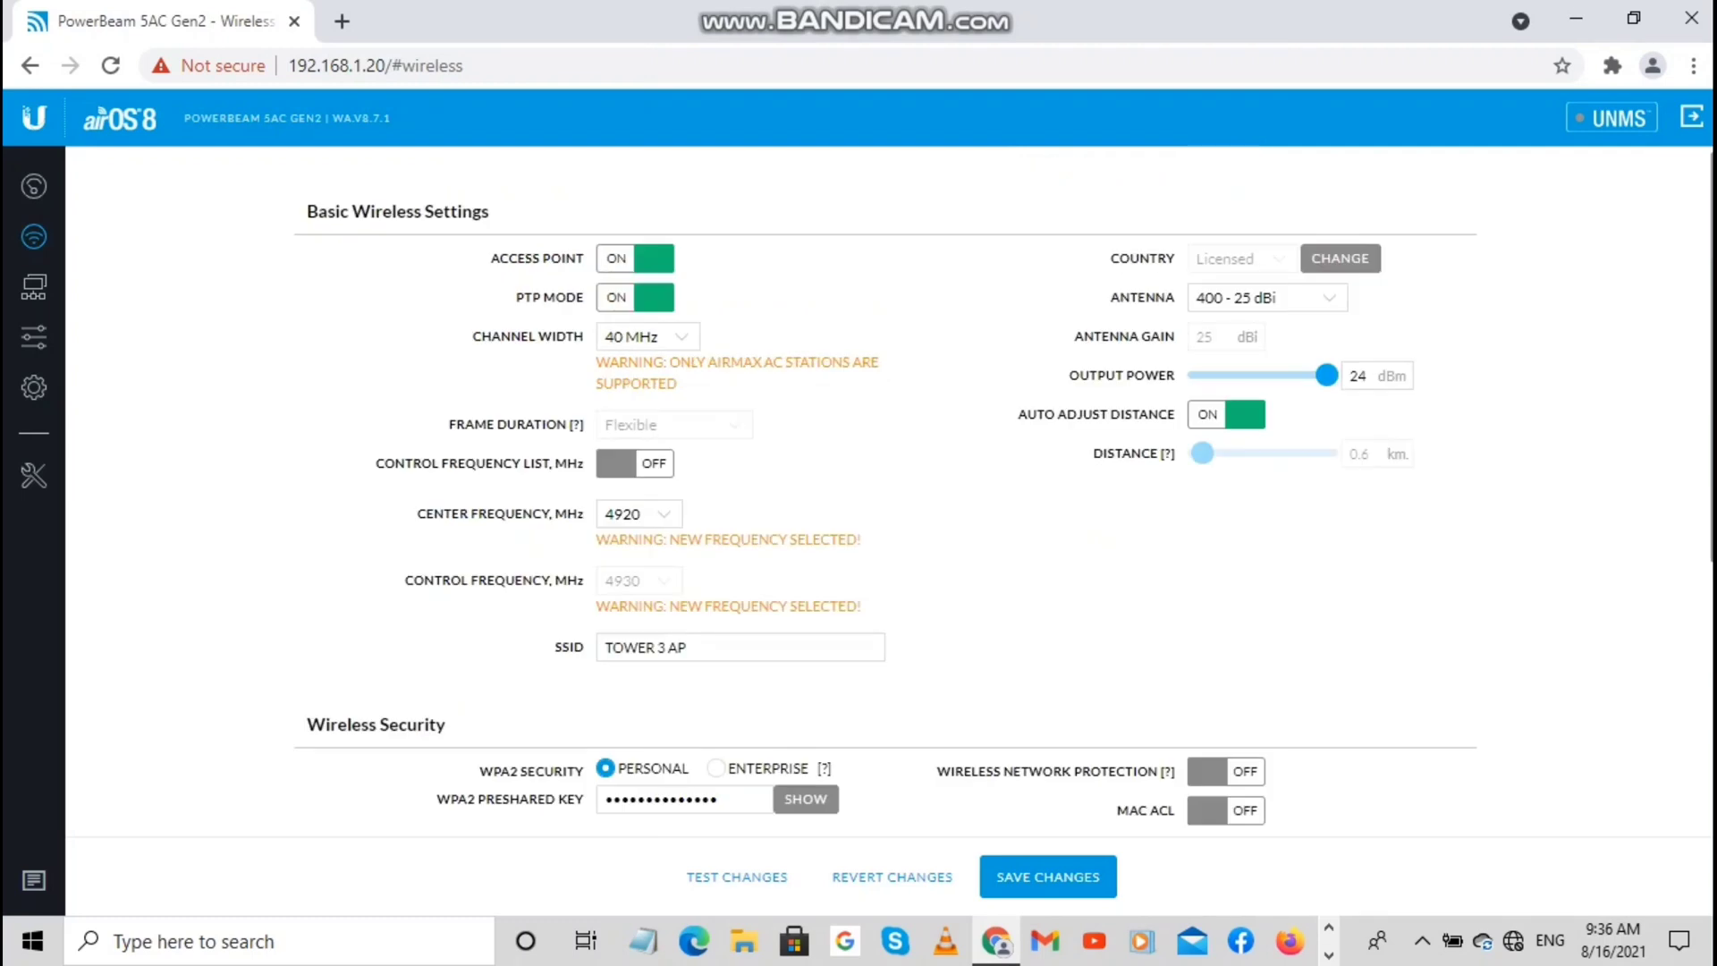
{"action": "scroll", "coordinate": [885, 492], "scroll_direction": "down", "scroll_amount": 5}
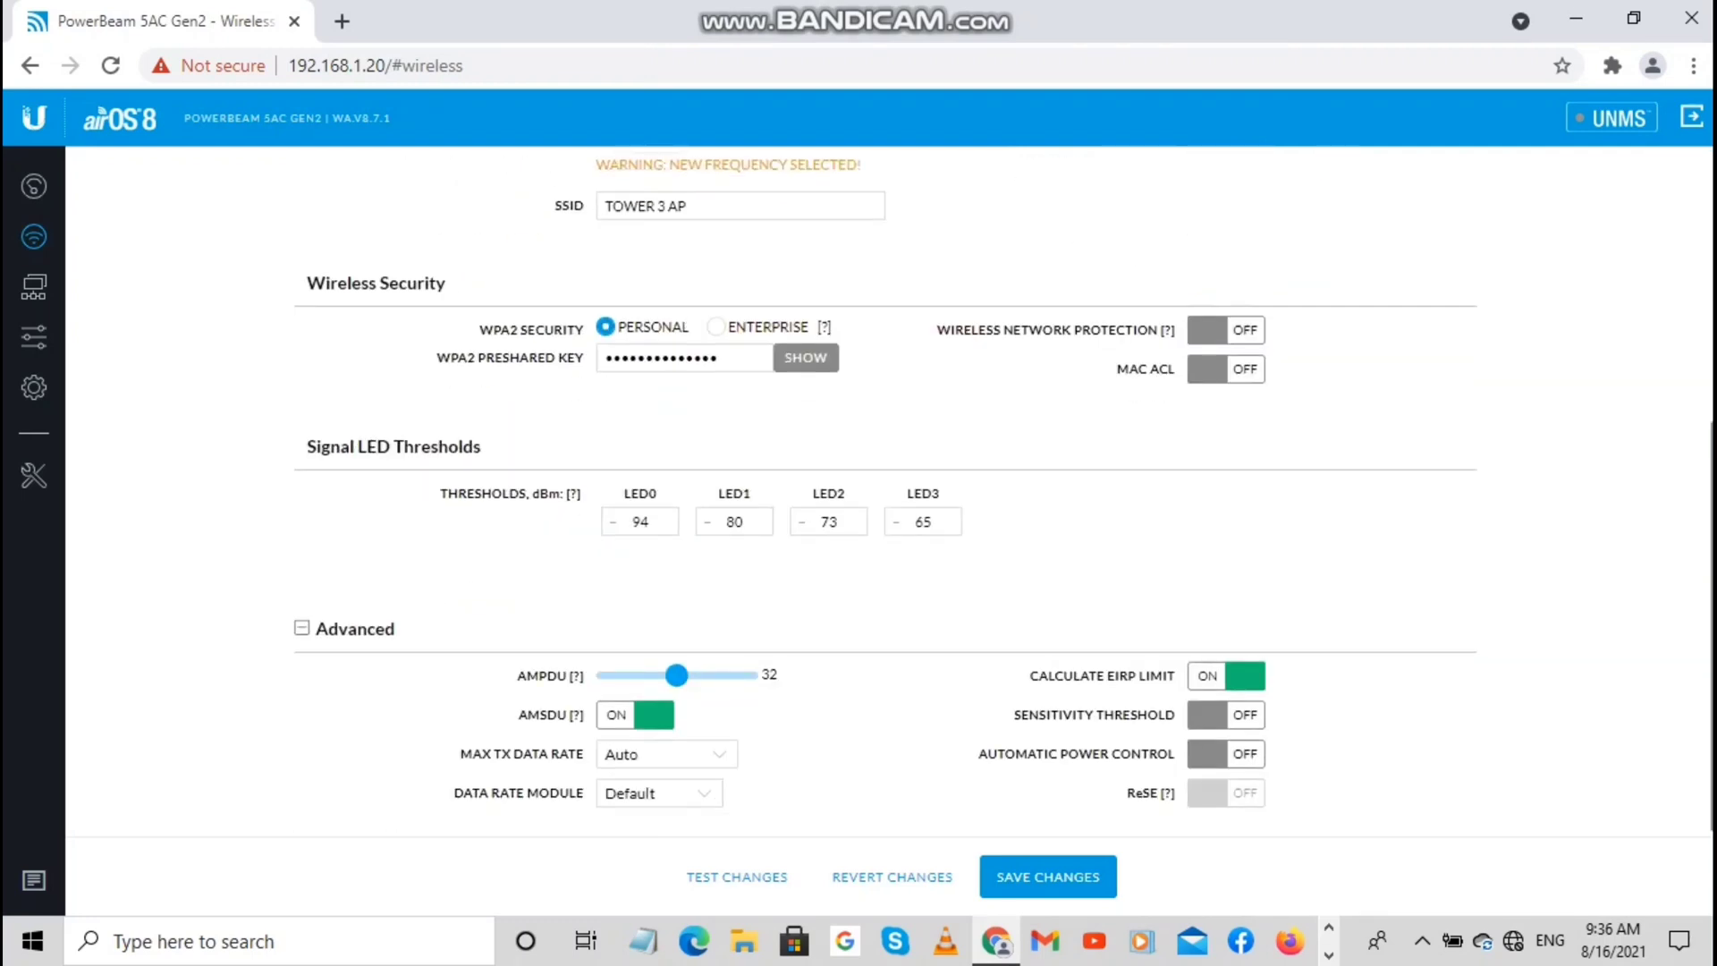
{"action": "scroll", "coordinate": [885, 492], "scroll_direction": "up", "scroll_amount": 4}
{"action": "scroll", "coordinate": [885, 492], "scroll_direction": "down", "scroll_amount": 4}
{"action": "scroll", "coordinate": [885, 492], "scroll_direction": "up", "scroll_amount": 5}
{"action": "scroll", "coordinate": [885, 492], "scroll_direction": "down", "scroll_amount": 3}
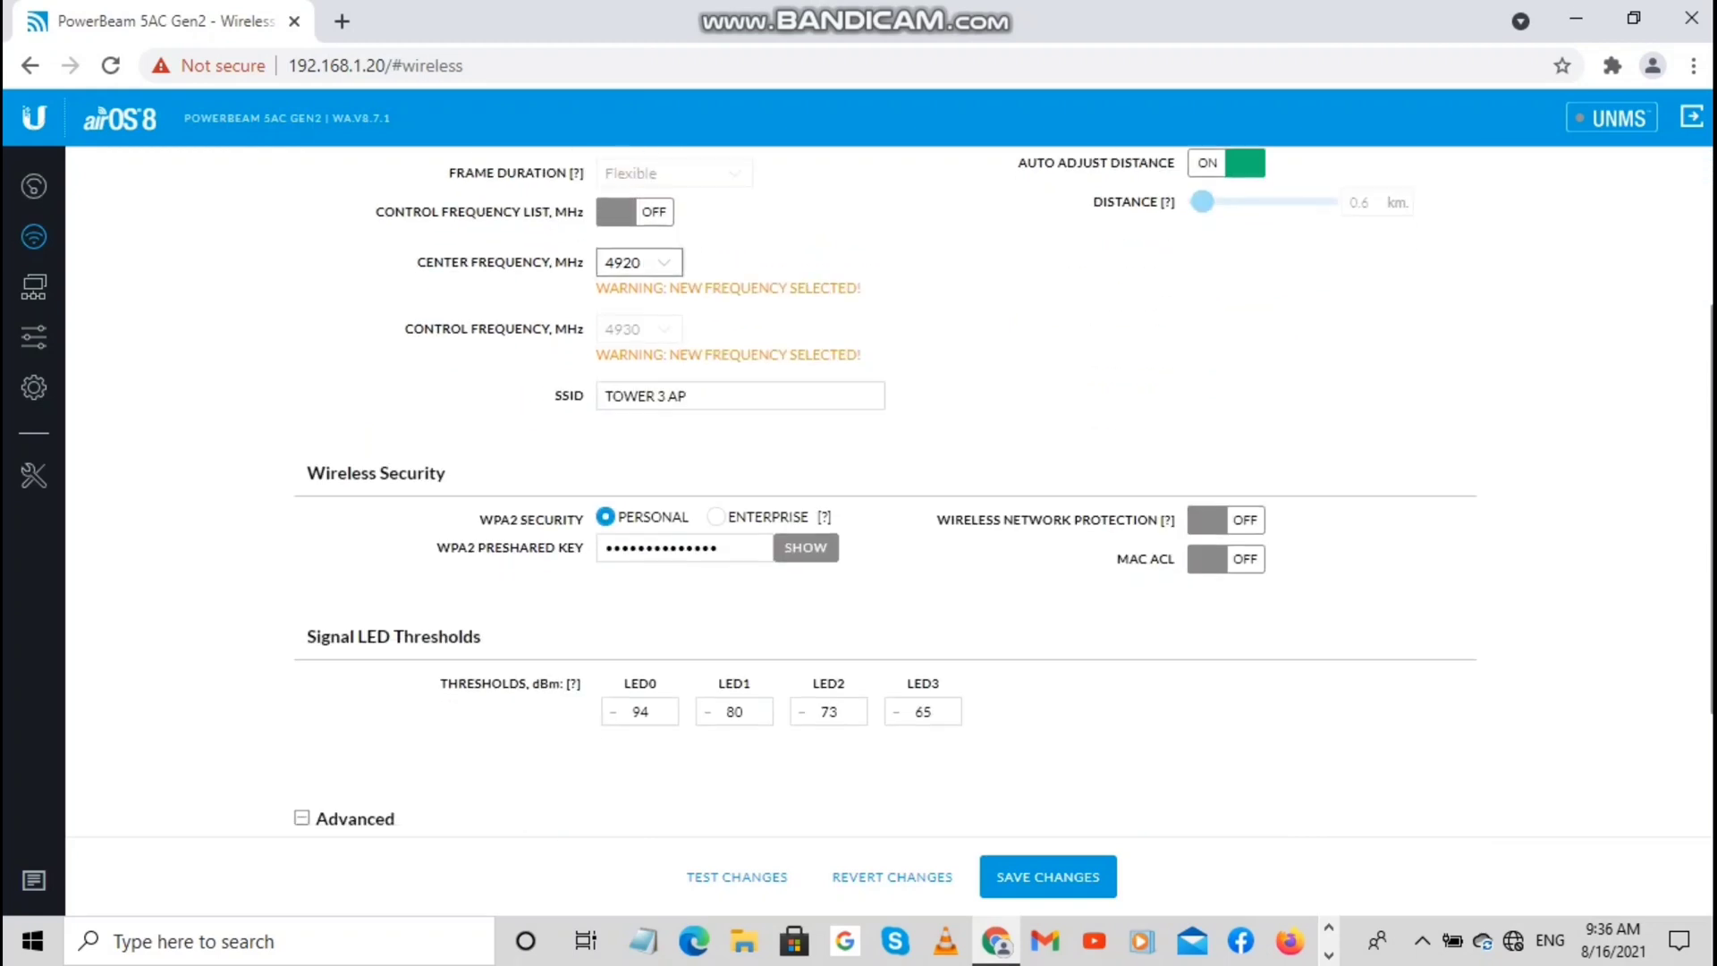
Save the pending wireless settings, and set the center frequency in the basic wireless settings to 5530 MHz
{"action": "left_click", "coordinate": [1048, 876]}
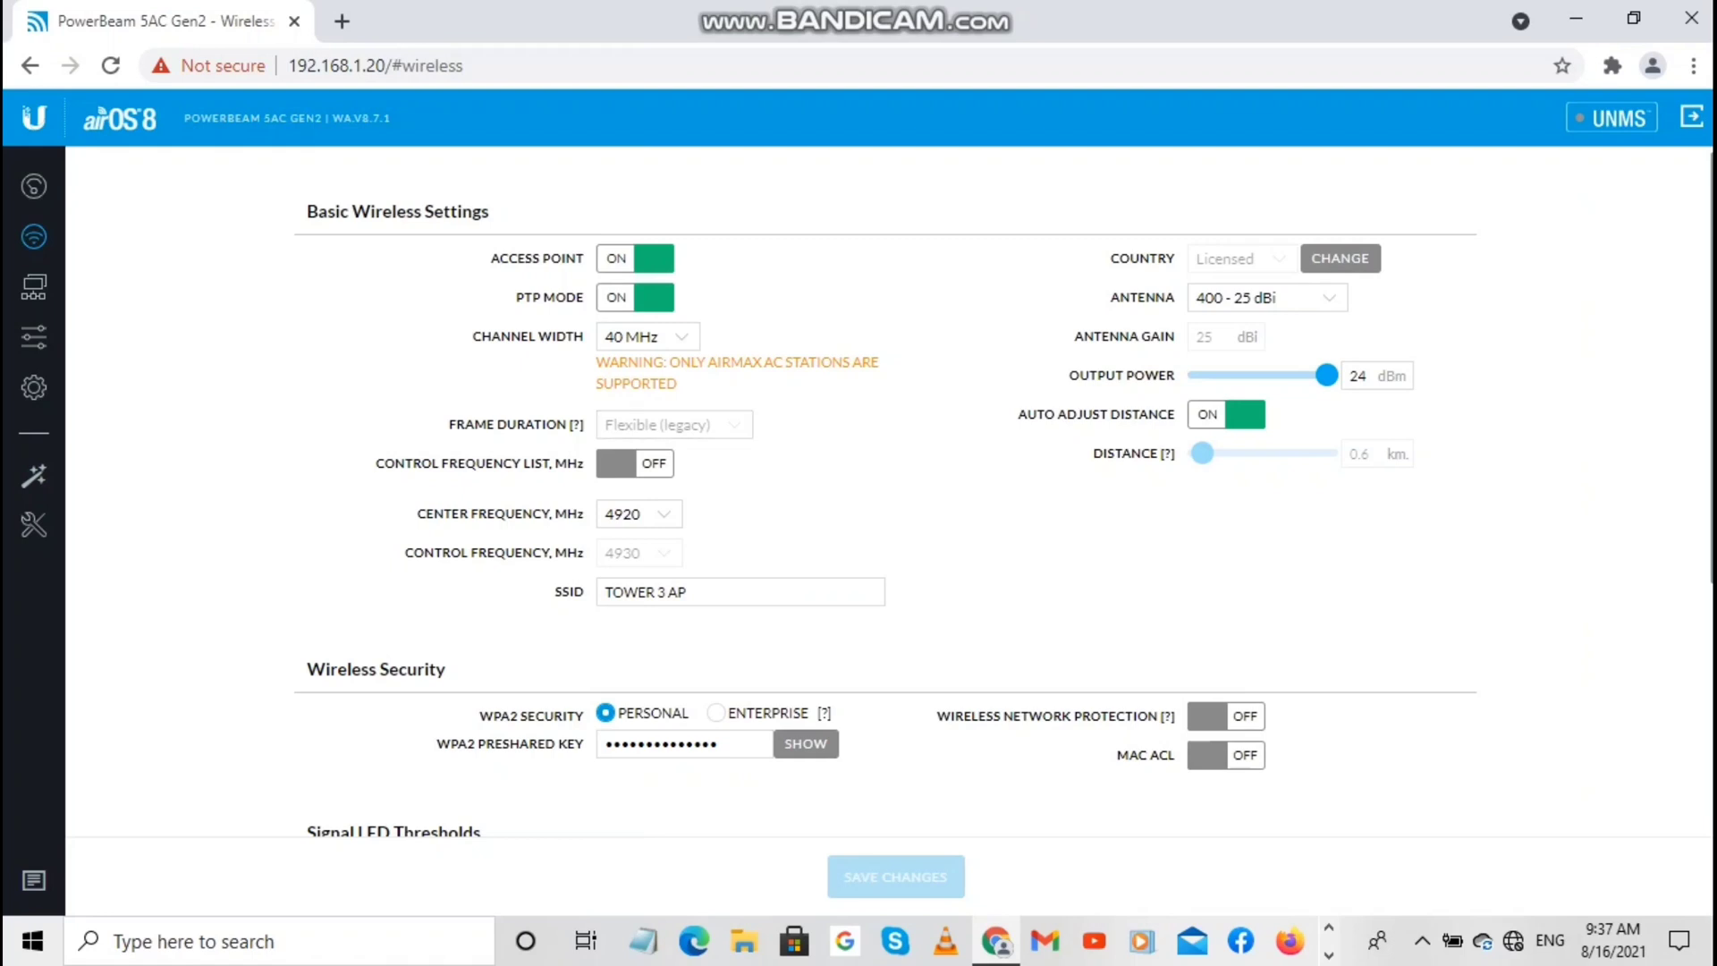
{"action": "left_click", "coordinate": [639, 514]}
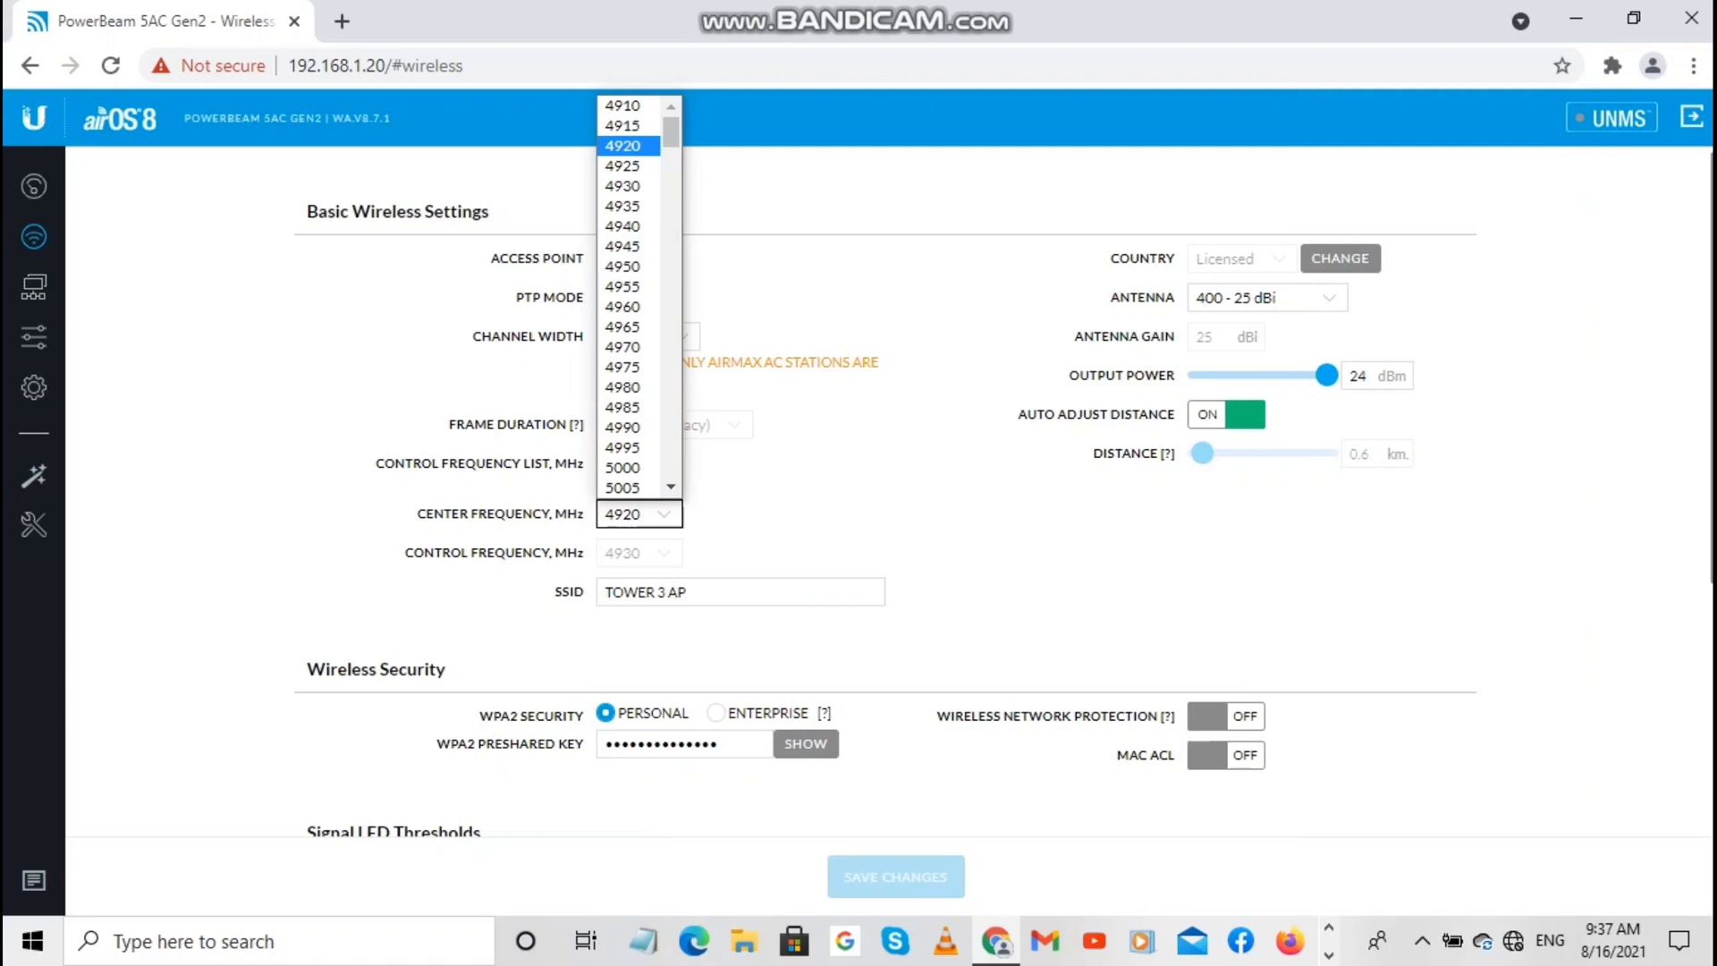
{"action": "left_click_drag", "start_coordinate": [671, 133], "coordinate": [670, 135]}
{"action": "scroll", "coordinate": [639, 295], "scroll_direction": "down", "scroll_amount": 13}
{"action": "scroll", "coordinate": [639, 295], "scroll_direction": "down", "scroll_amount": 20}
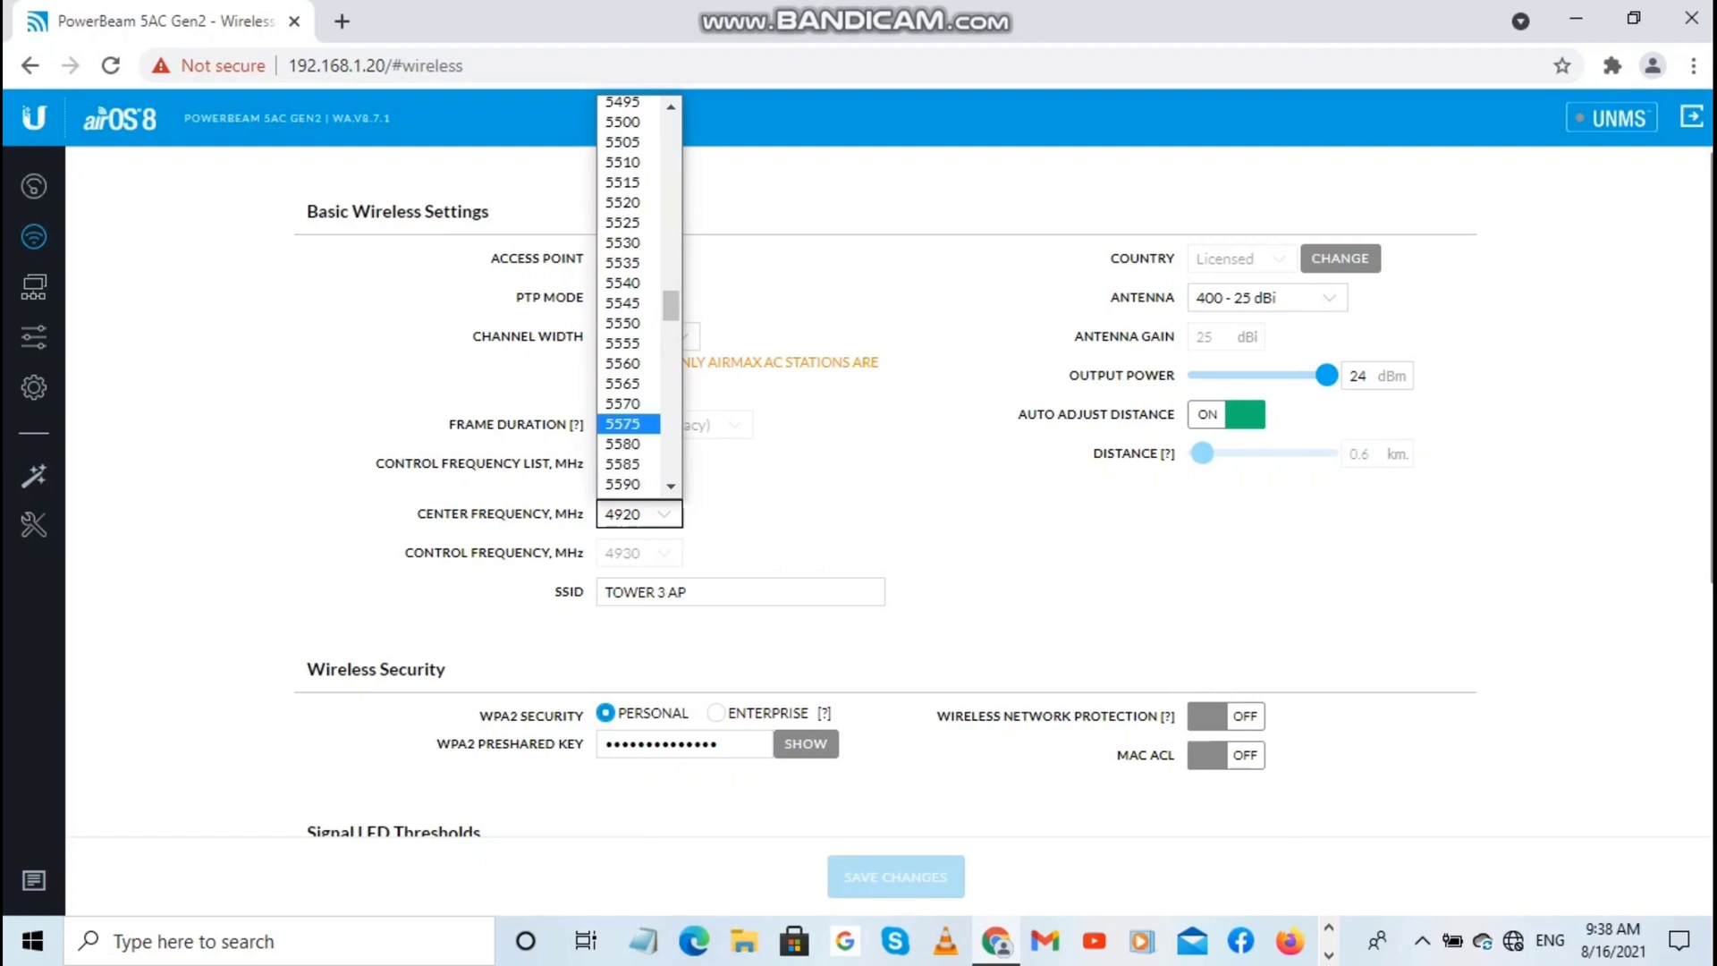
{"action": "scroll", "coordinate": [638, 295], "scroll_direction": "down", "scroll_amount": 3}
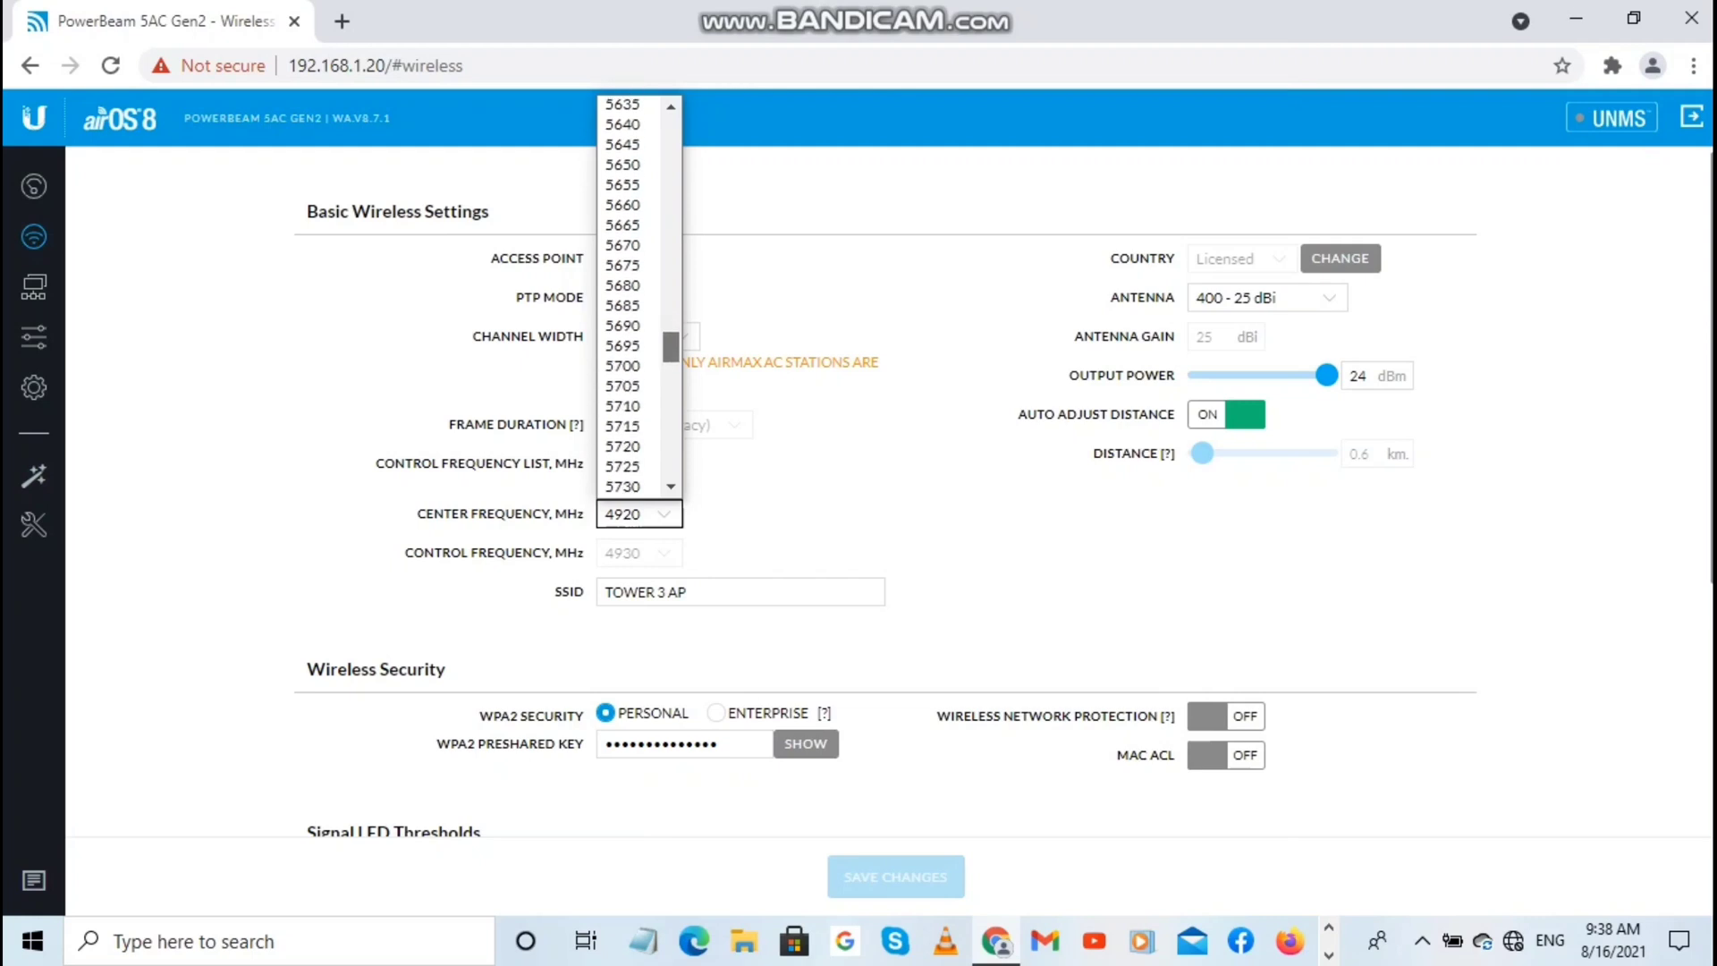
{"action": "mouse_move", "coordinate": [671, 354]}
{"action": "left_mouse_down"}
{"action": "mouse_move", "coordinate": [671, 367]}
{"action": "mouse_move", "coordinate": [670, 353]}
{"action": "left_mouse_up"}
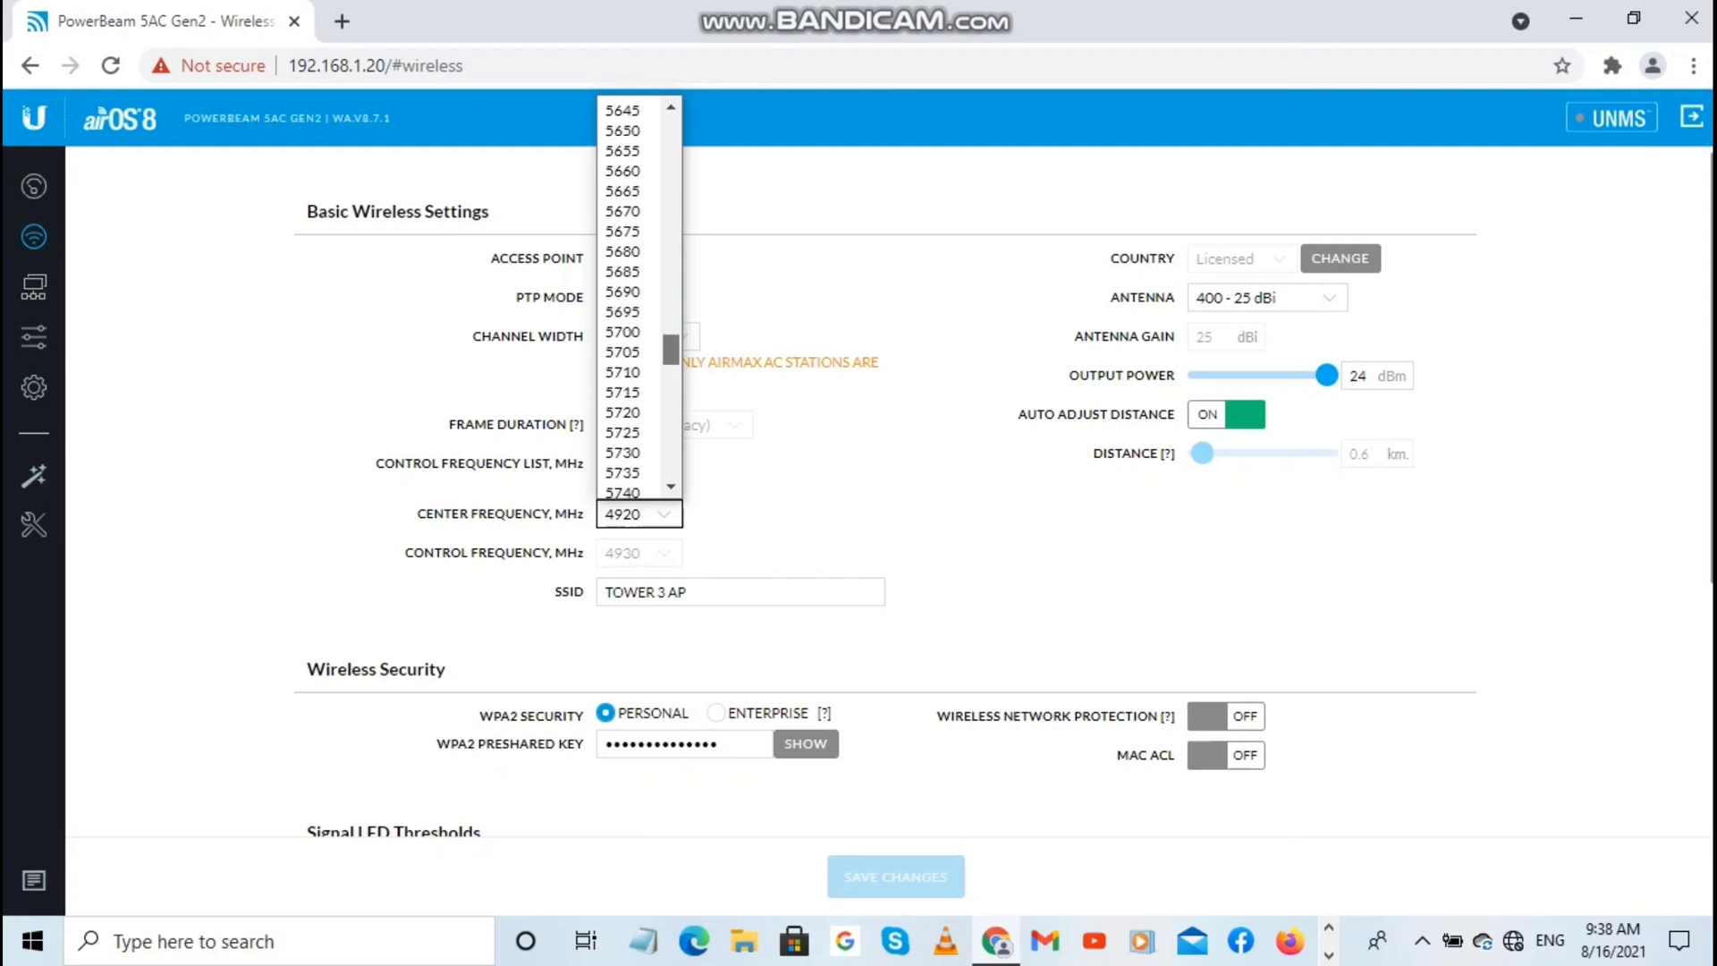
{"action": "scroll", "coordinate": [639, 296], "scroll_direction": "up", "scroll_amount": 9}
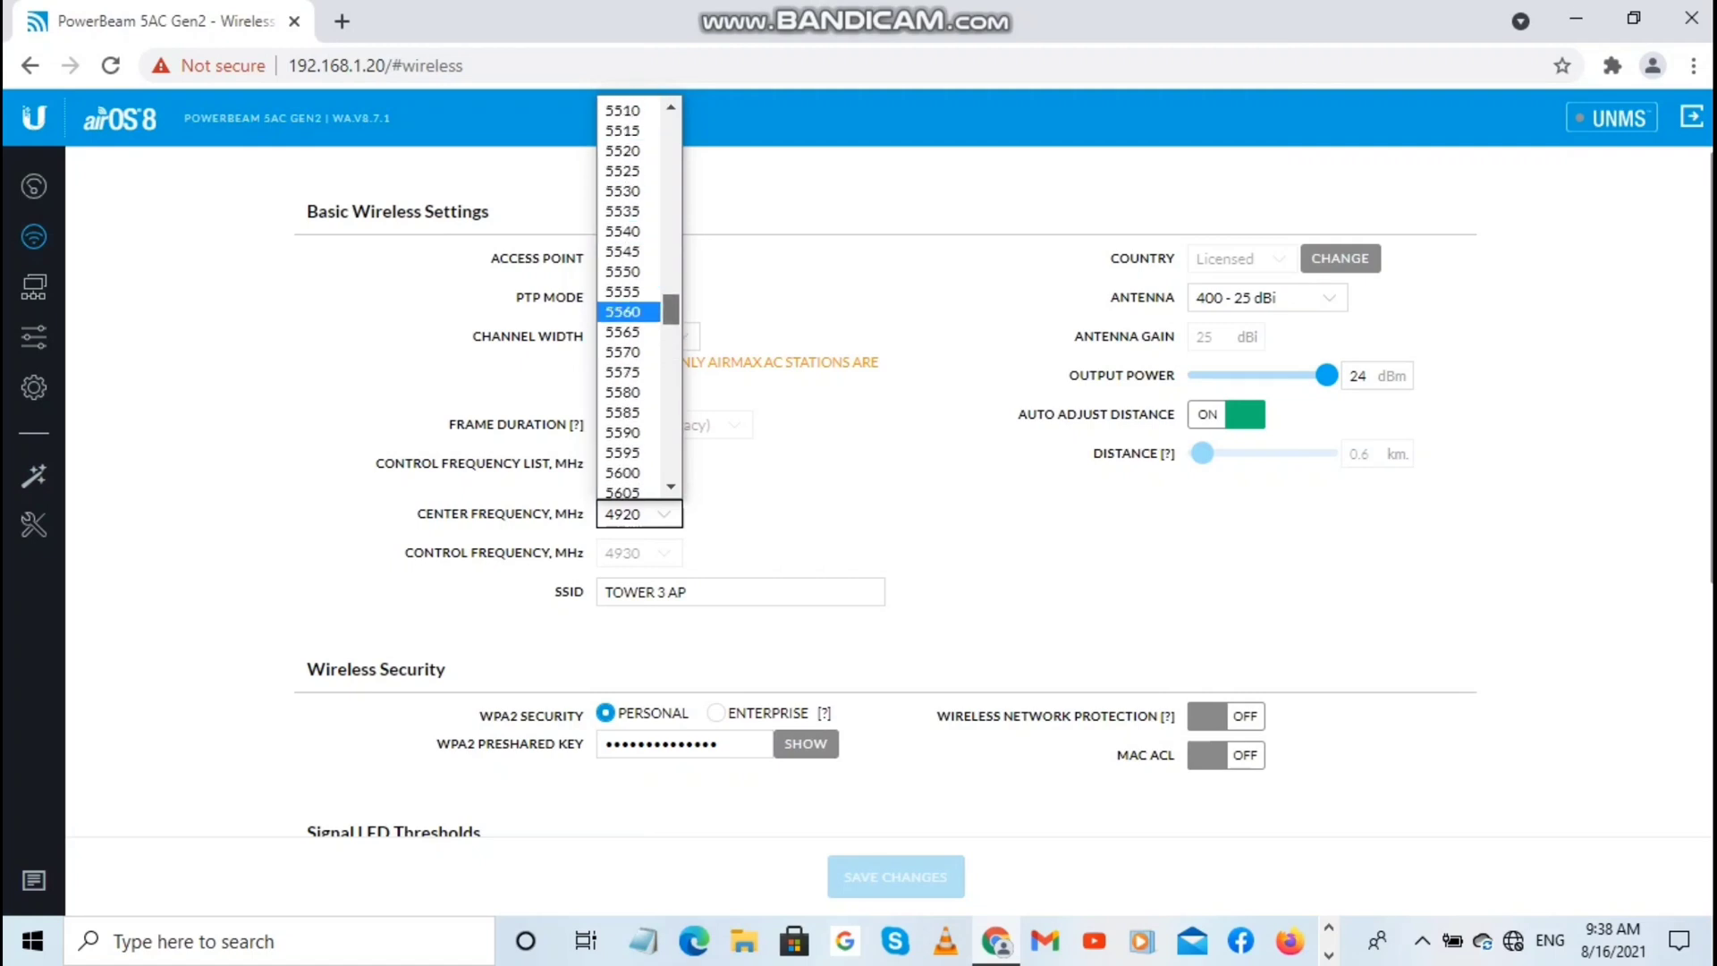
{"action": "scroll", "coordinate": [638, 295], "scroll_direction": "down", "scroll_amount": 3}
{"action": "scroll", "coordinate": [638, 295], "scroll_direction": "up", "scroll_amount": 6}
{"action": "scroll", "coordinate": [639, 295], "scroll_direction": "up", "scroll_amount": 3}
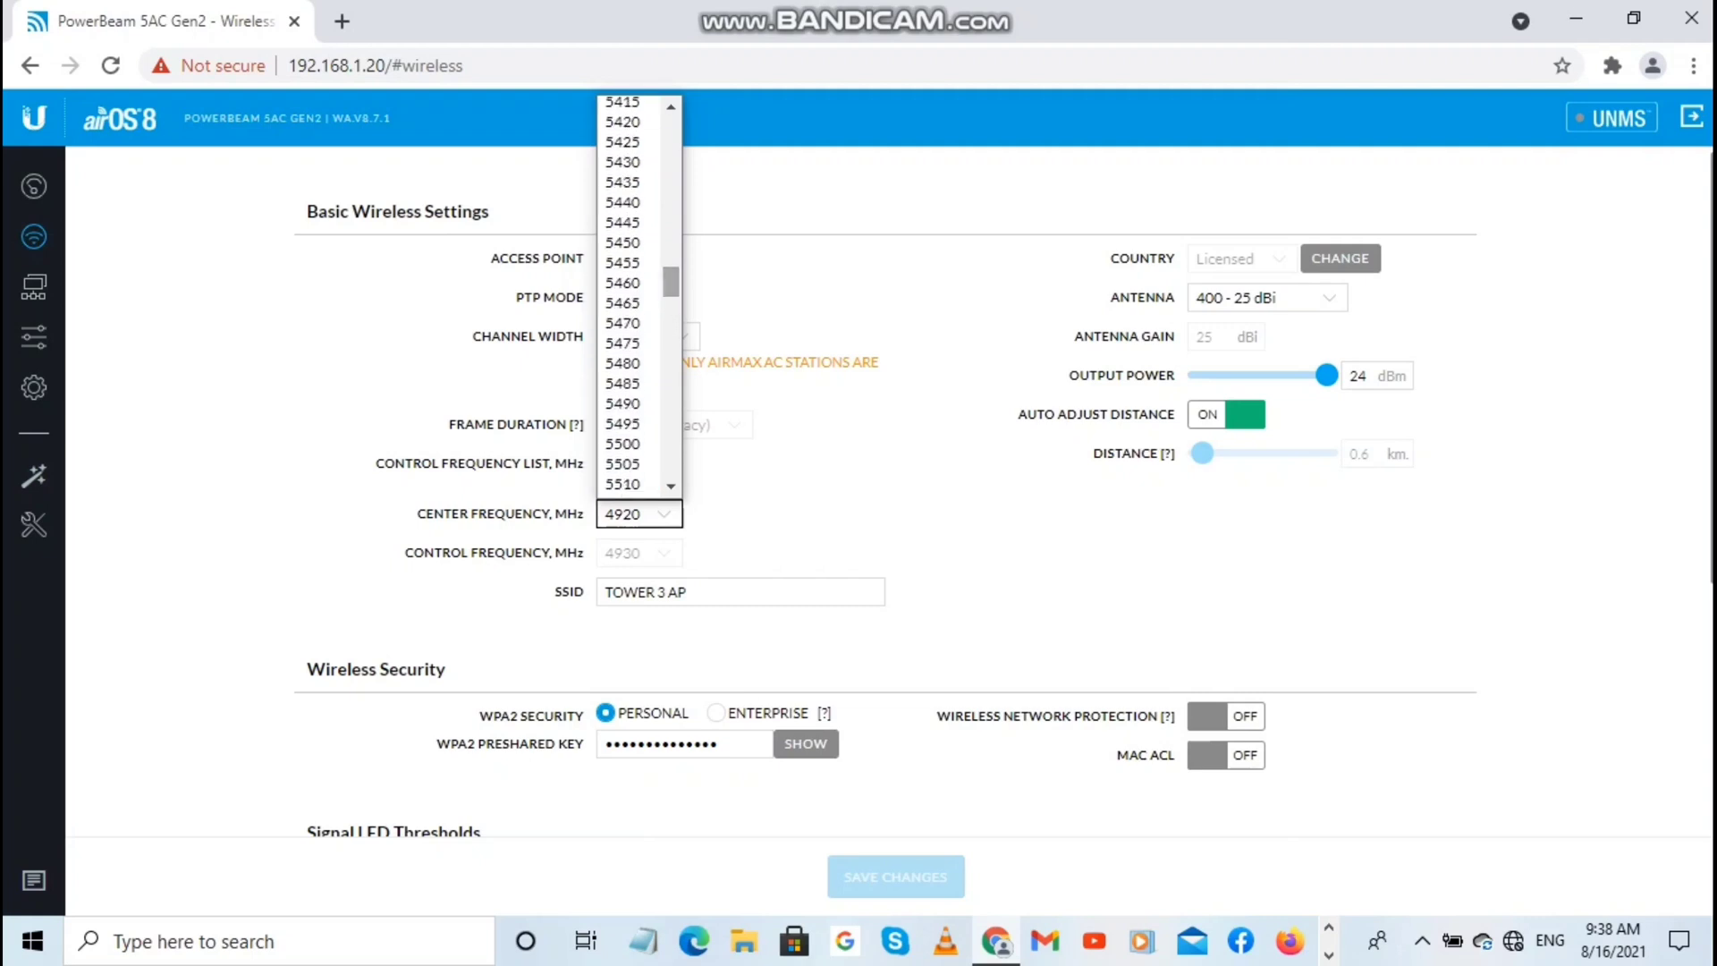
{"action": "scroll", "coordinate": [638, 296], "scroll_direction": "down", "scroll_amount": 2}
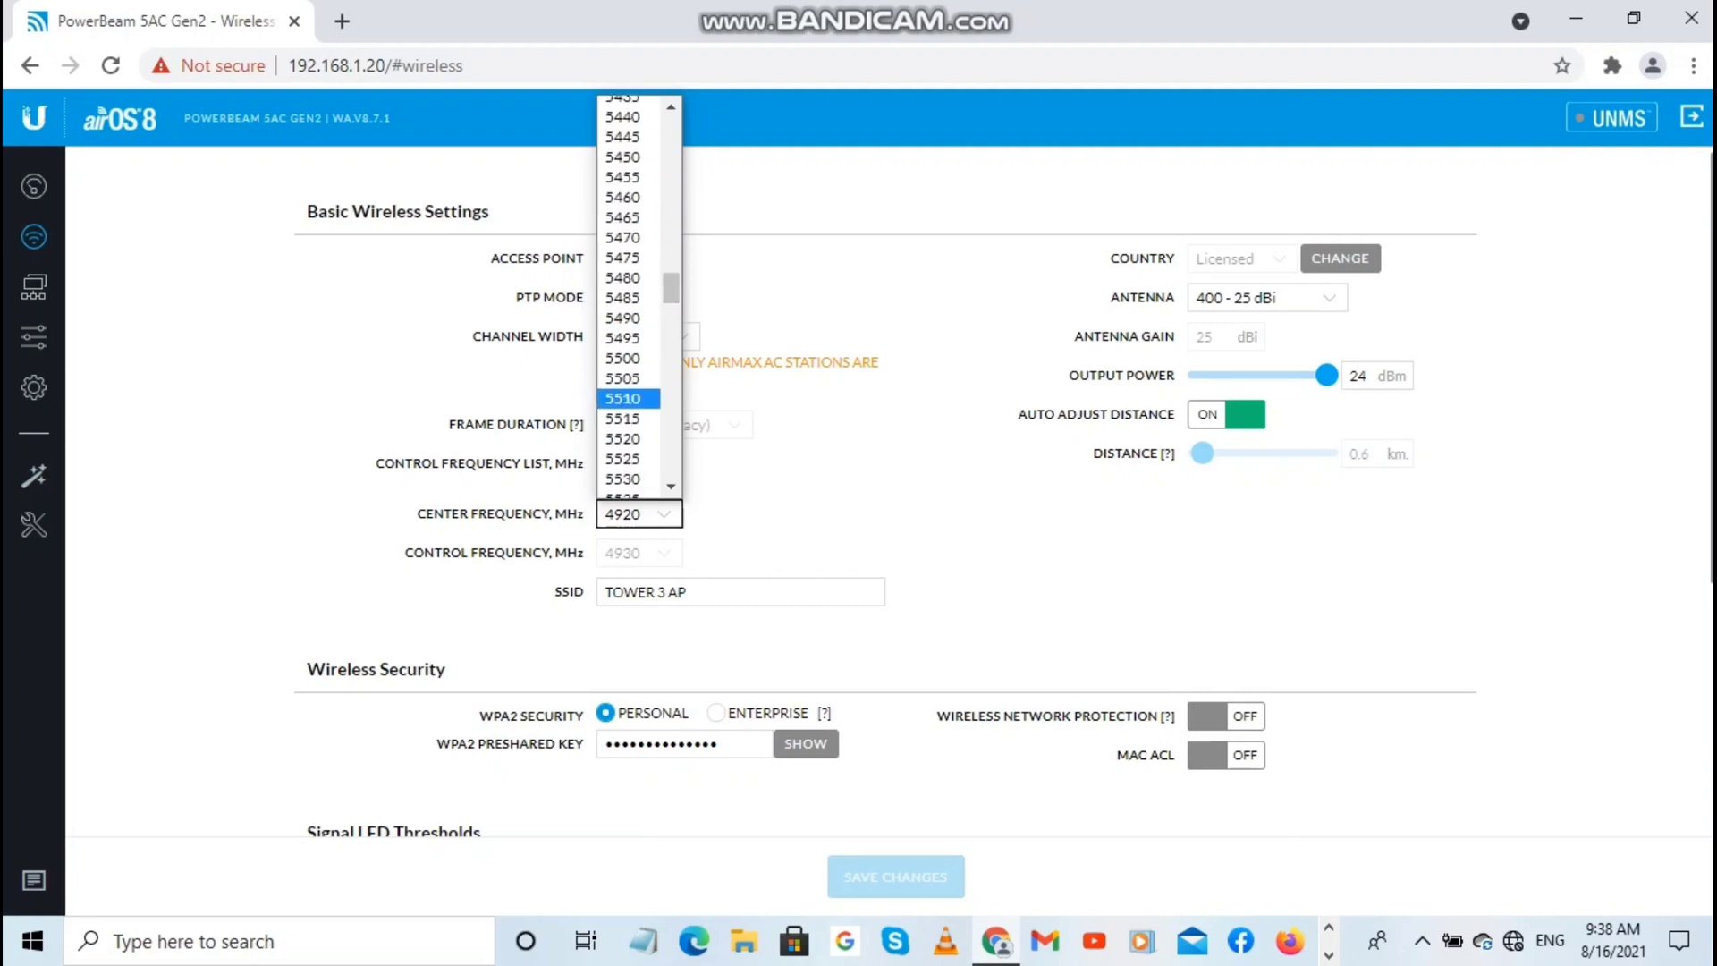
{"action": "left_click", "coordinate": [628, 480]}
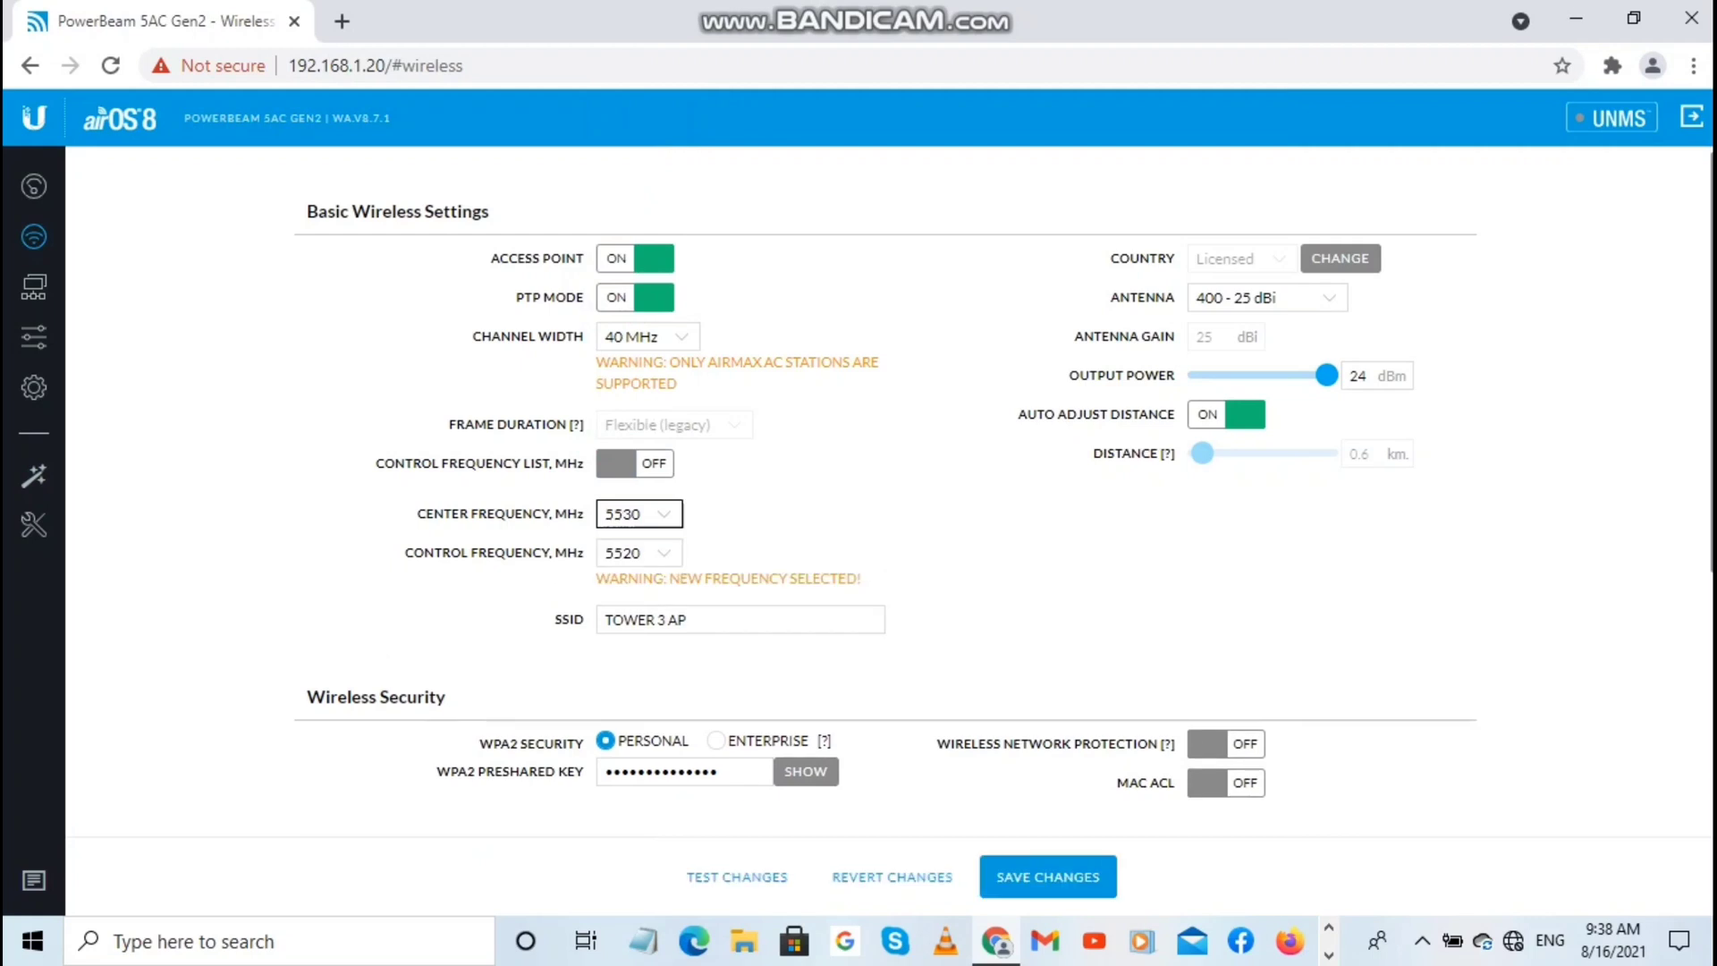
Turn off Calculate EIRP Limit in the advanced wireless settings and save the wireless changes
{"action": "scroll", "coordinate": [858, 492], "scroll_direction": "down", "scroll_amount": 3}
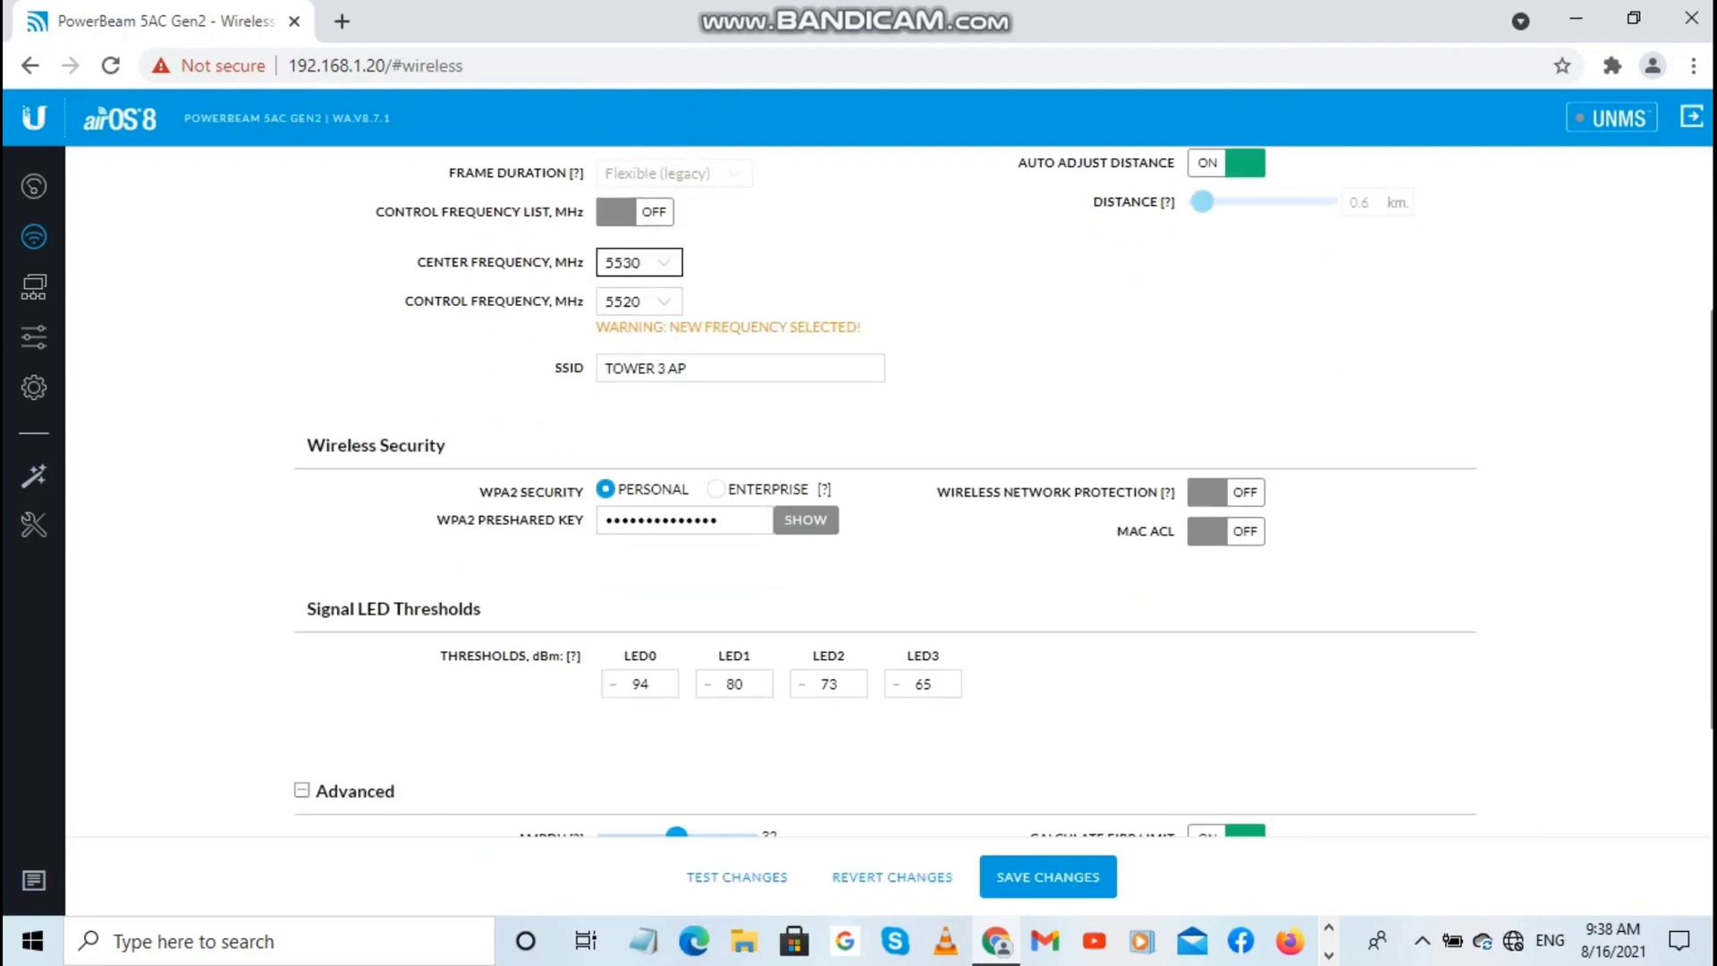
{"action": "left_click", "coordinate": [303, 791]}
{"action": "left_click", "coordinate": [302, 803]}
{"action": "scroll", "coordinate": [885, 492], "scroll_direction": "down", "scroll_amount": 2}
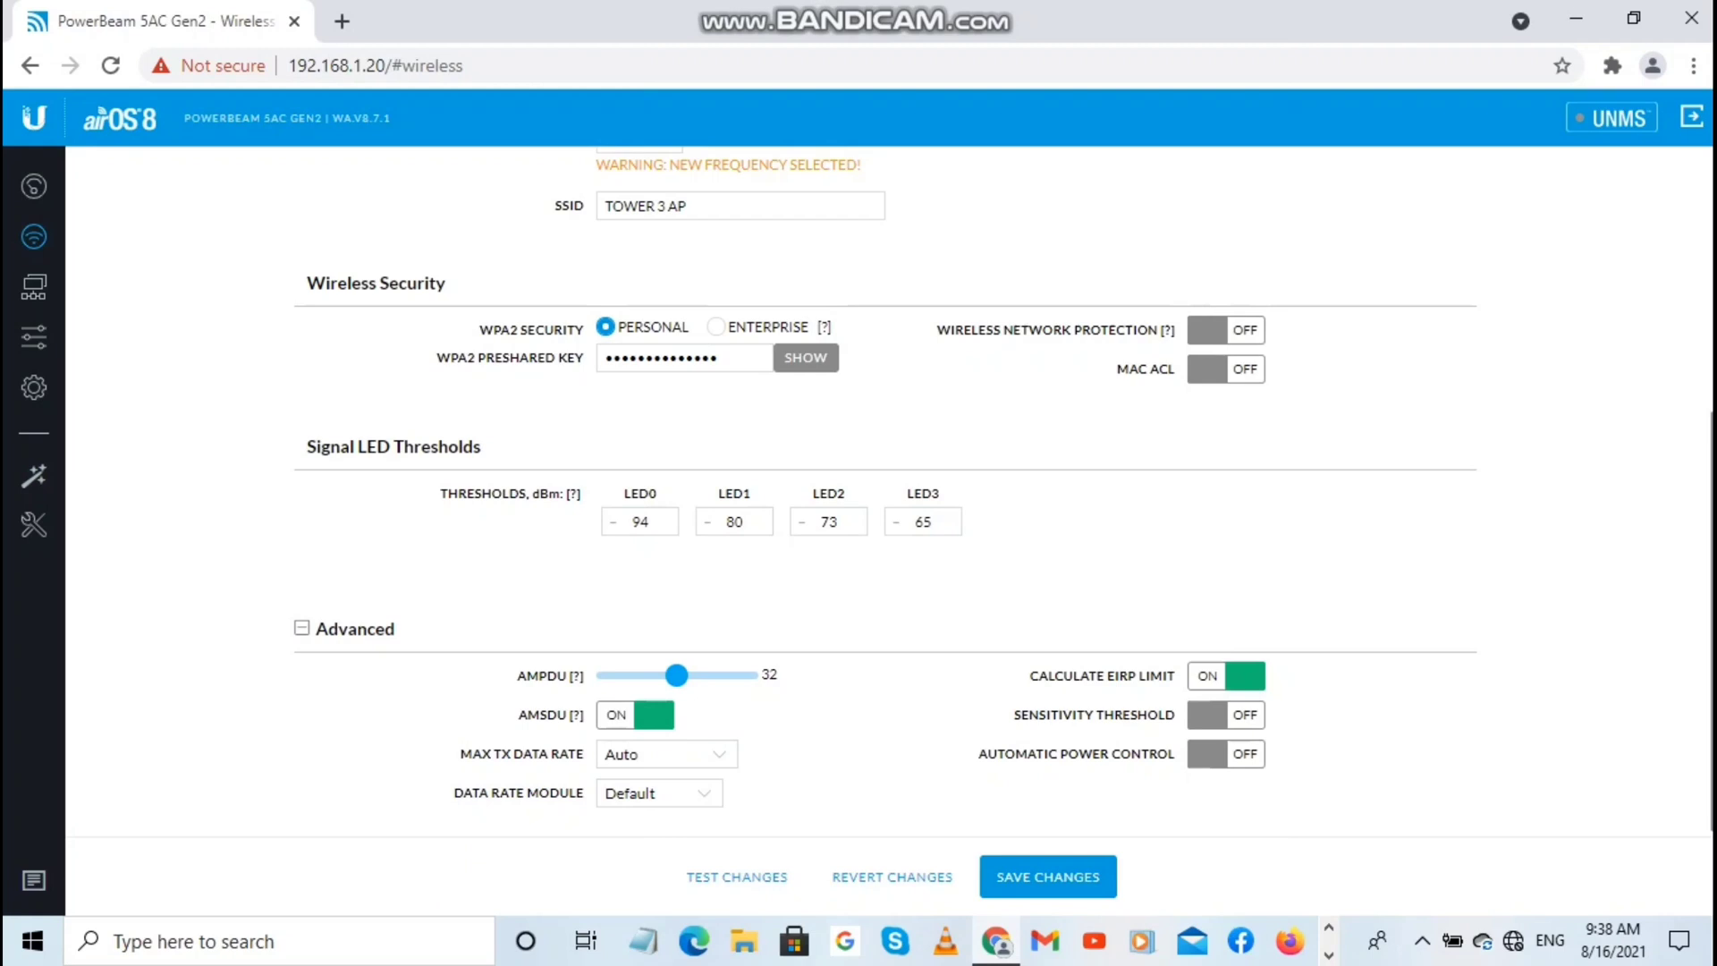
{"action": "left_click", "coordinate": [1226, 676]}
{"action": "scroll", "coordinate": [885, 492], "scroll_direction": "up", "scroll_amount": 5}
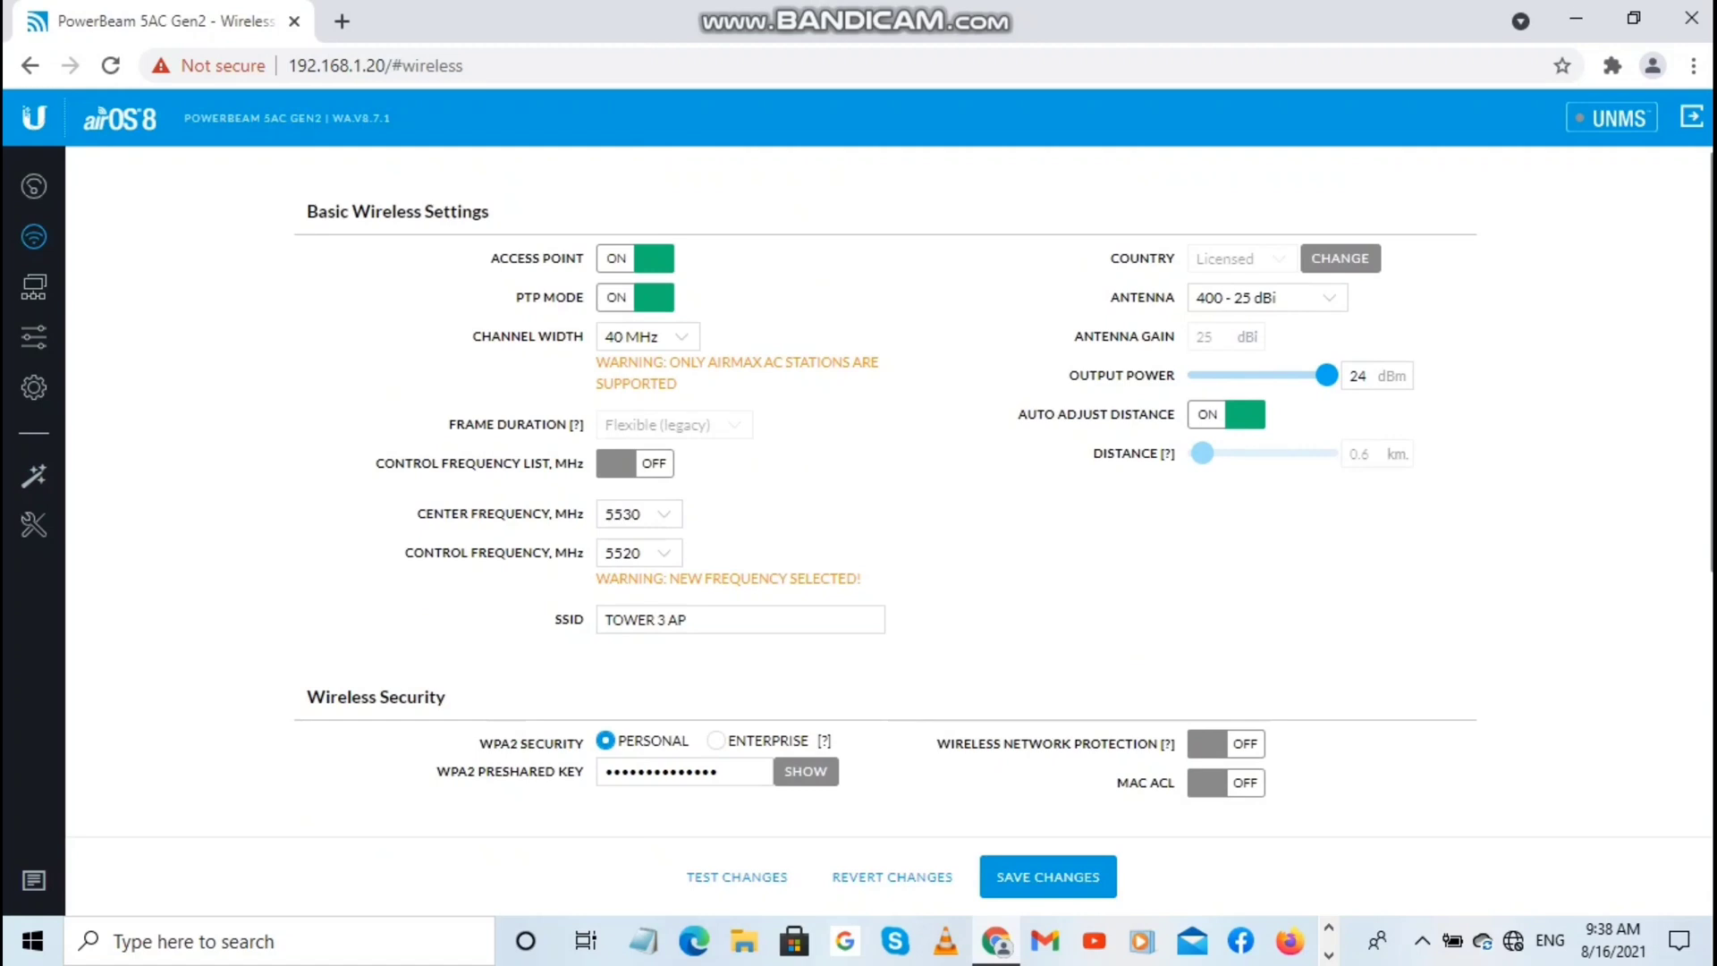
{"action": "mouse_move", "coordinate": [1327, 376]}
{"action": "left_mouse_down"}
{"action": "mouse_move", "coordinate": [1199, 376]}
{"action": "mouse_move", "coordinate": [1327, 375]}
{"action": "left_mouse_up"}
{"action": "scroll", "coordinate": [885, 492], "scroll_direction": "down", "scroll_amount": 5}
{"action": "left_click", "coordinate": [1048, 878]}
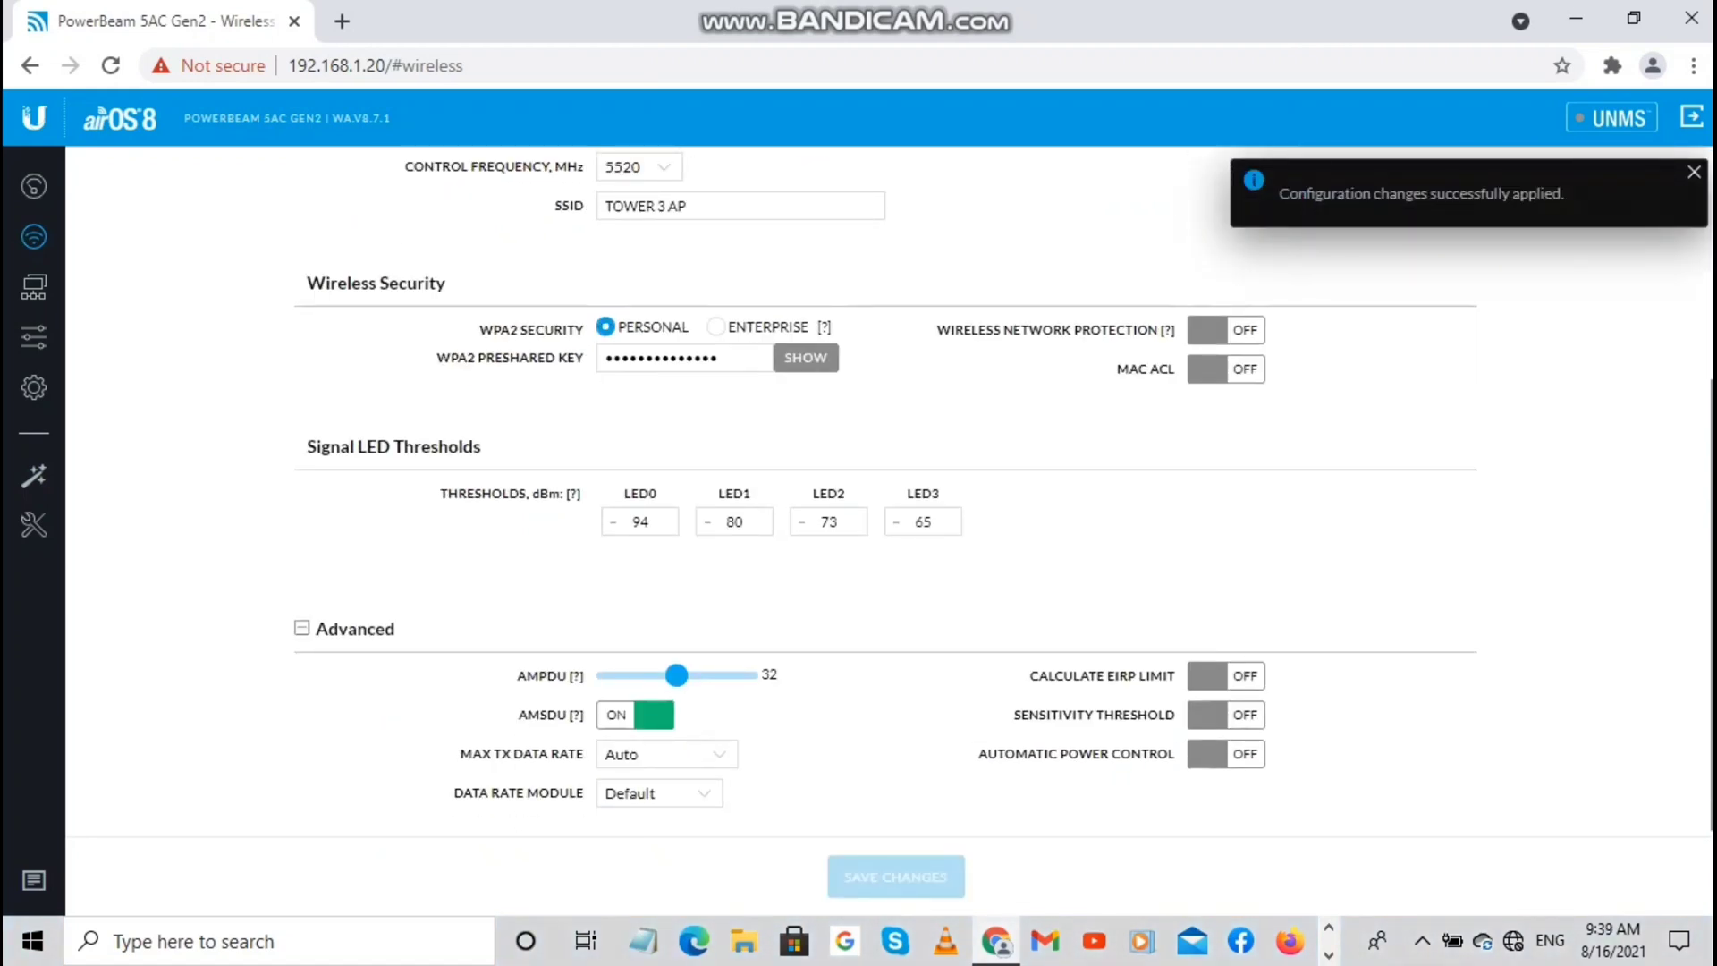
{"action": "scroll", "coordinate": [885, 492], "scroll_direction": "up", "scroll_amount": 4}
{"action": "left_click", "coordinate": [1329, 955]}
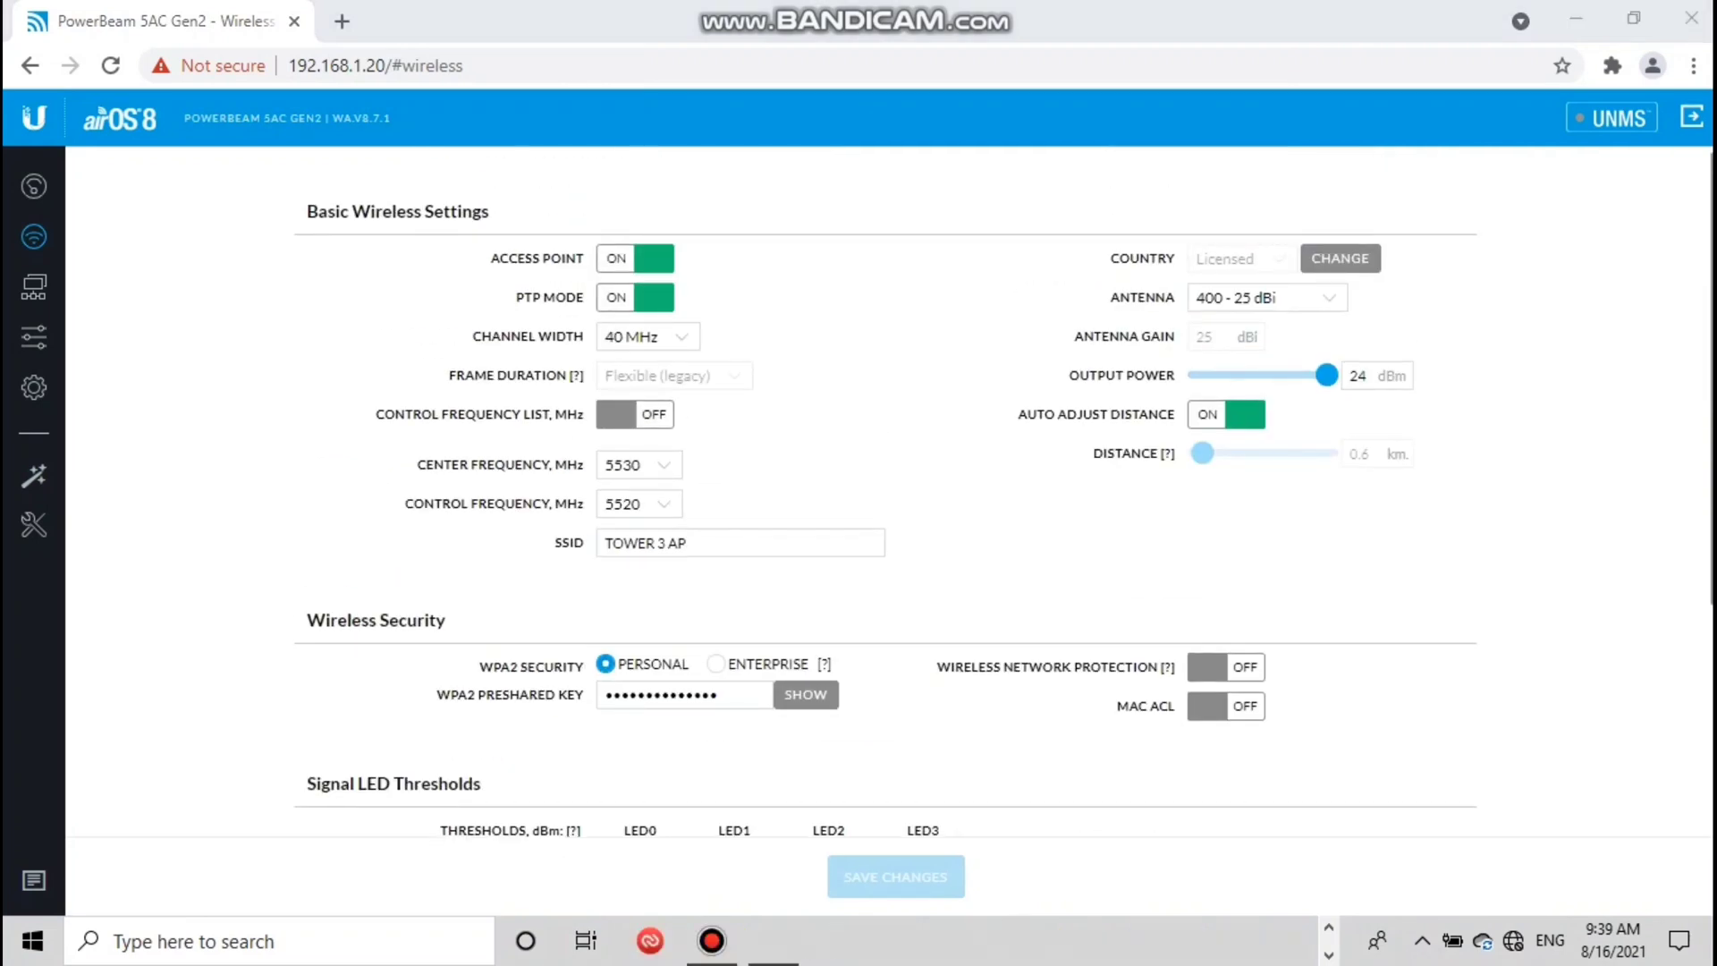
Set the device's static management IP address to 192.168.88.208 in the network settings
{"action": "left_click", "coordinate": [34, 286]}
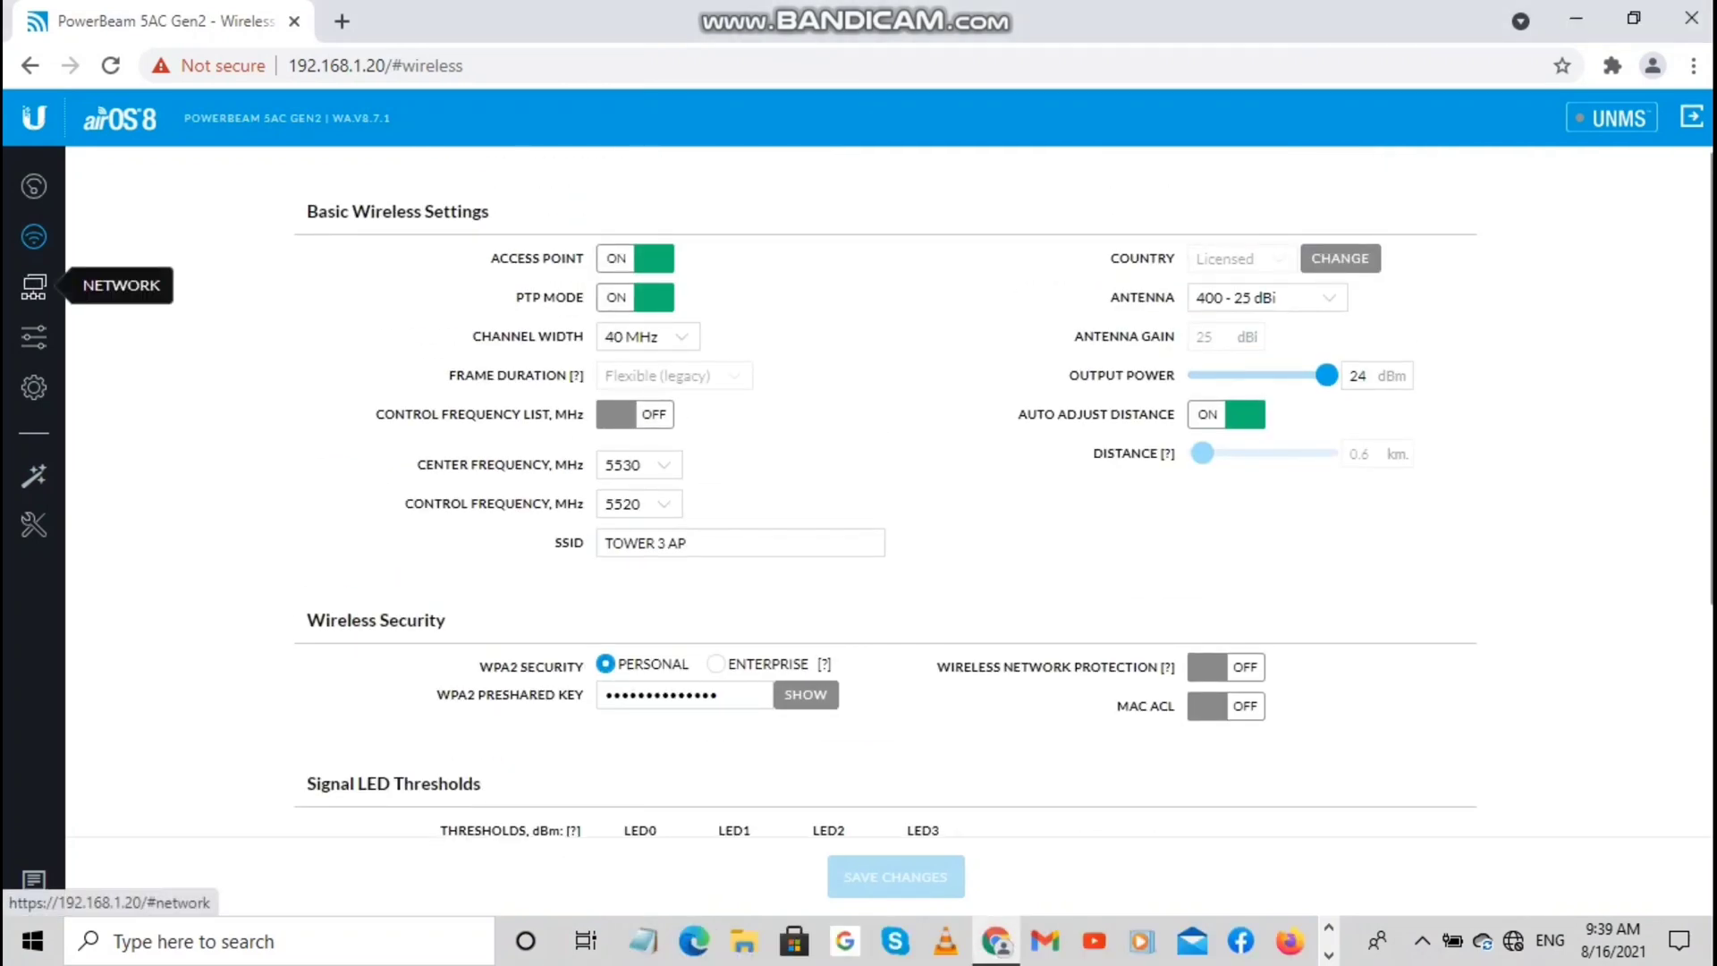
{"action": "left_click", "coordinate": [34, 286]}
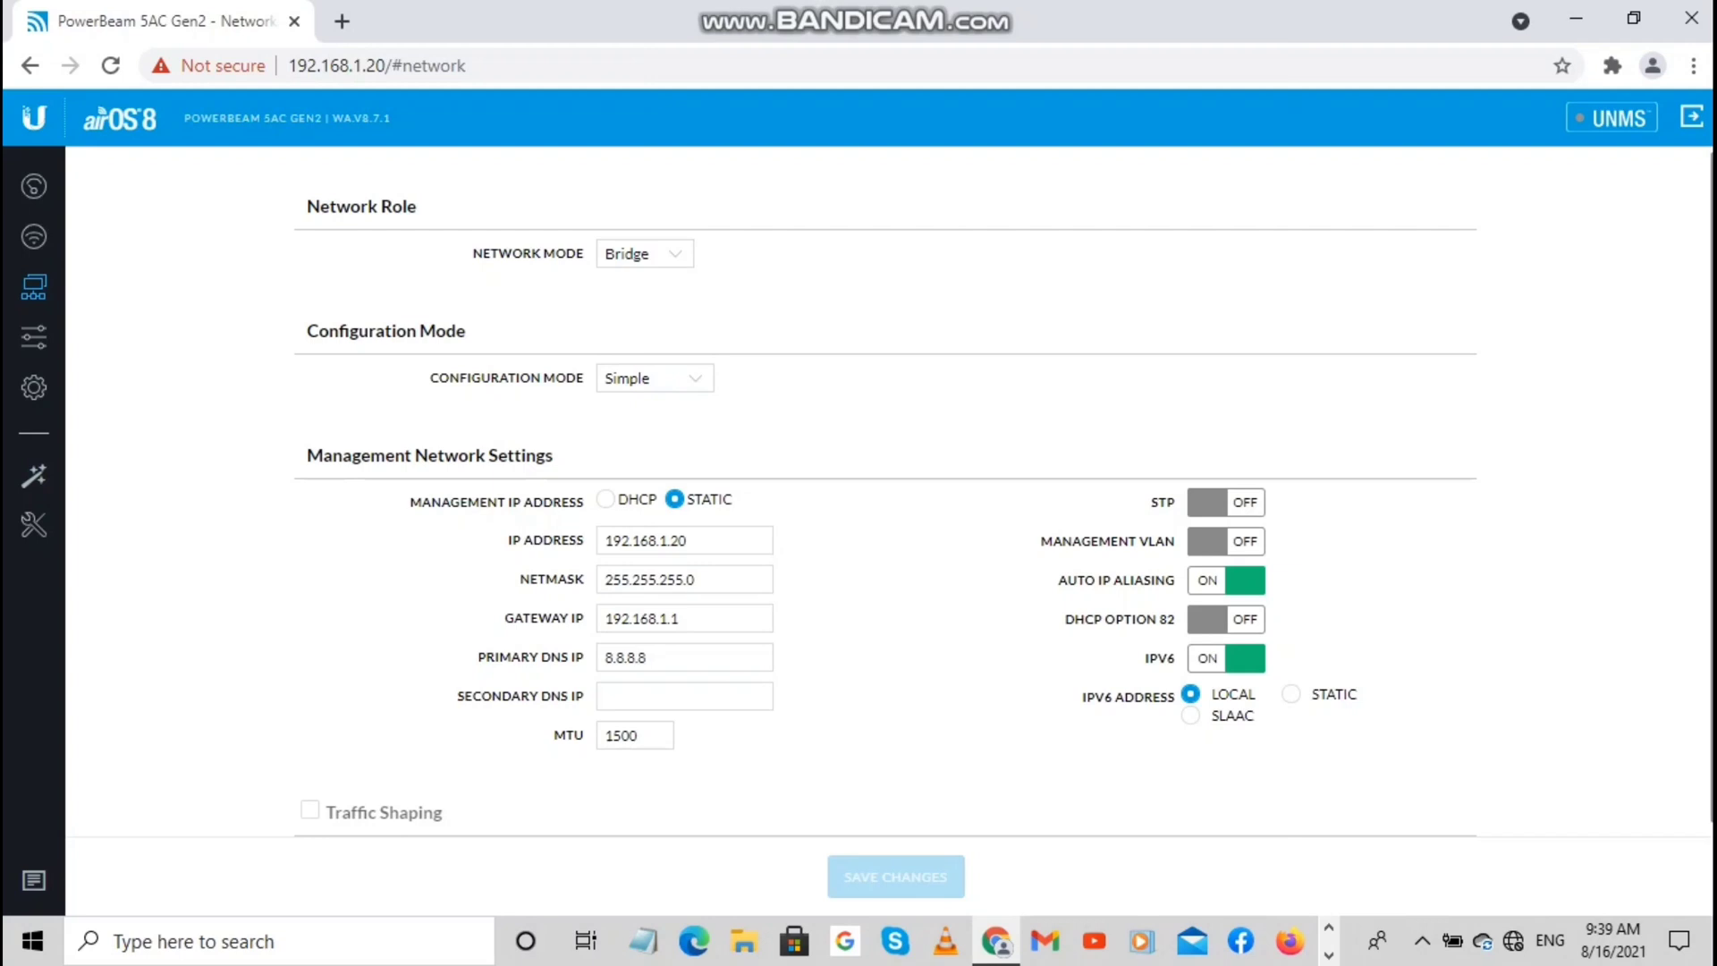
{"action": "left_click", "coordinate": [684, 540]}
{"action": "left_click", "coordinate": [698, 540]}
{"action": "key", "text": "BackSpace"}
{"action": "key", "text": "BackSpace"}
{"action": "key", "text": "BackSpace"}
{"action": "key", "text": "BackSpace"}
{"action": "key", "text": "BackSpace"}
{"action": "key", "text": "BackSpace"}
{"action": "key", "text": "BackSpace"}
{"action": "key", "text": "BackSpace"}
{"action": "key", "text": "BackSpace"}
{"action": "key", "text": "BackSpace"}
{"action": "key", "text": "BackSpace"}
{"action": "key", "text": "BackSpace"}
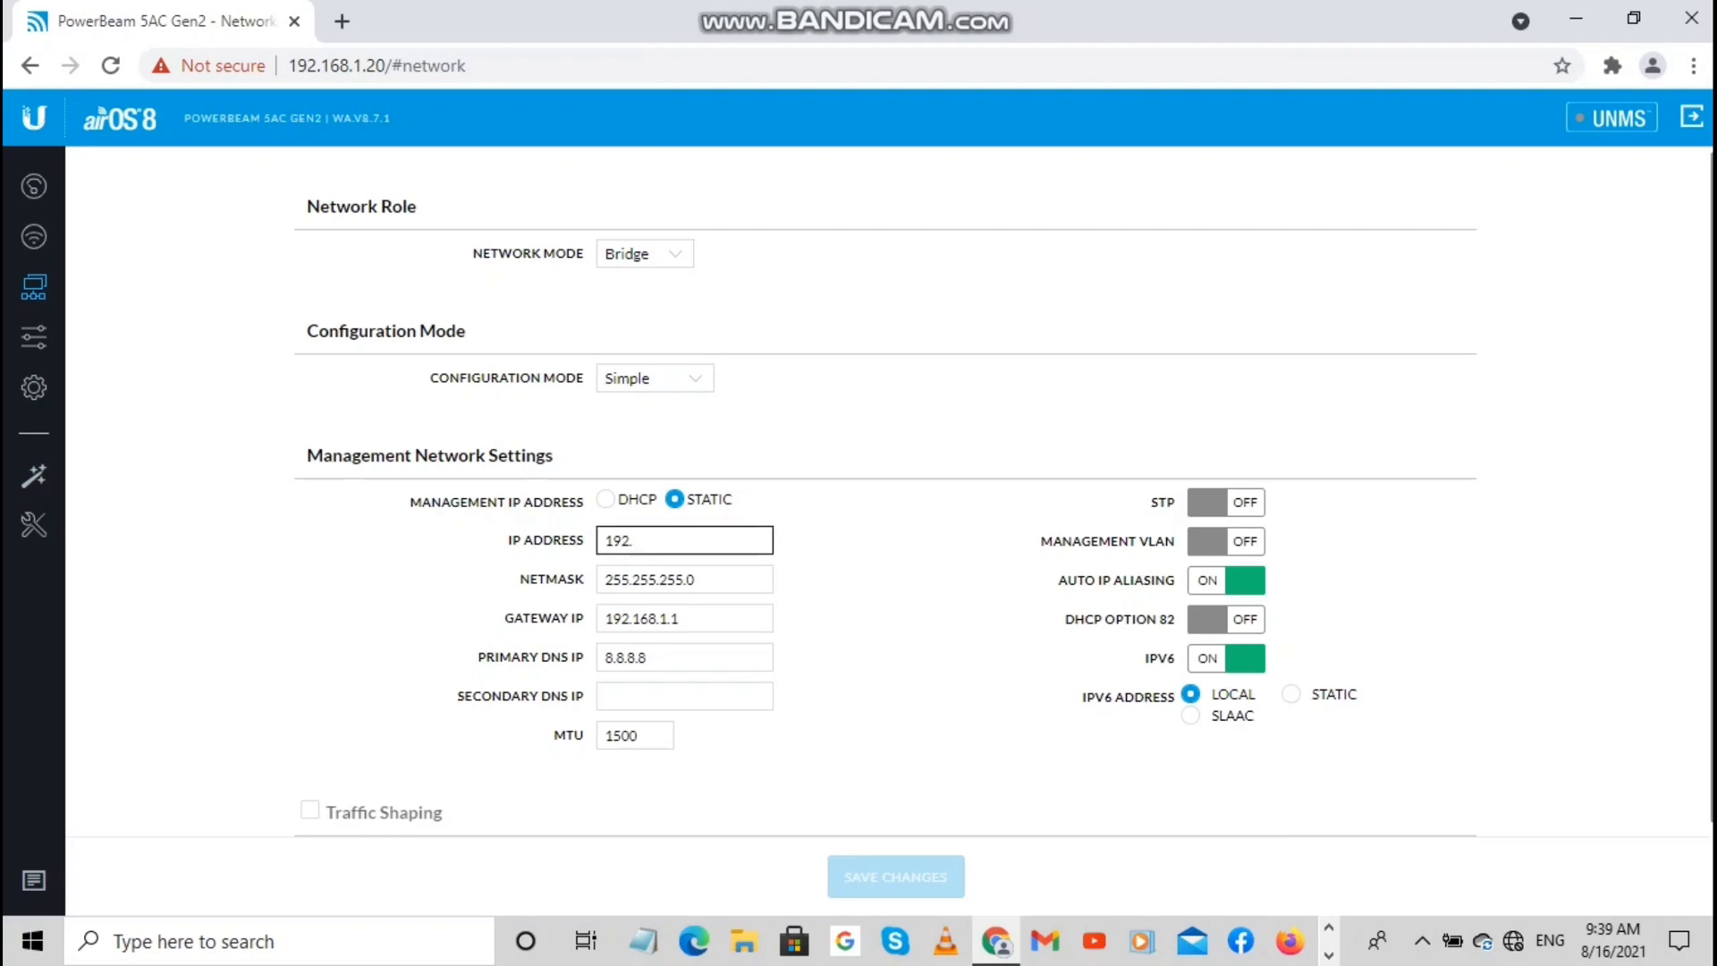
{"action": "type", "text": "192.168.88."}
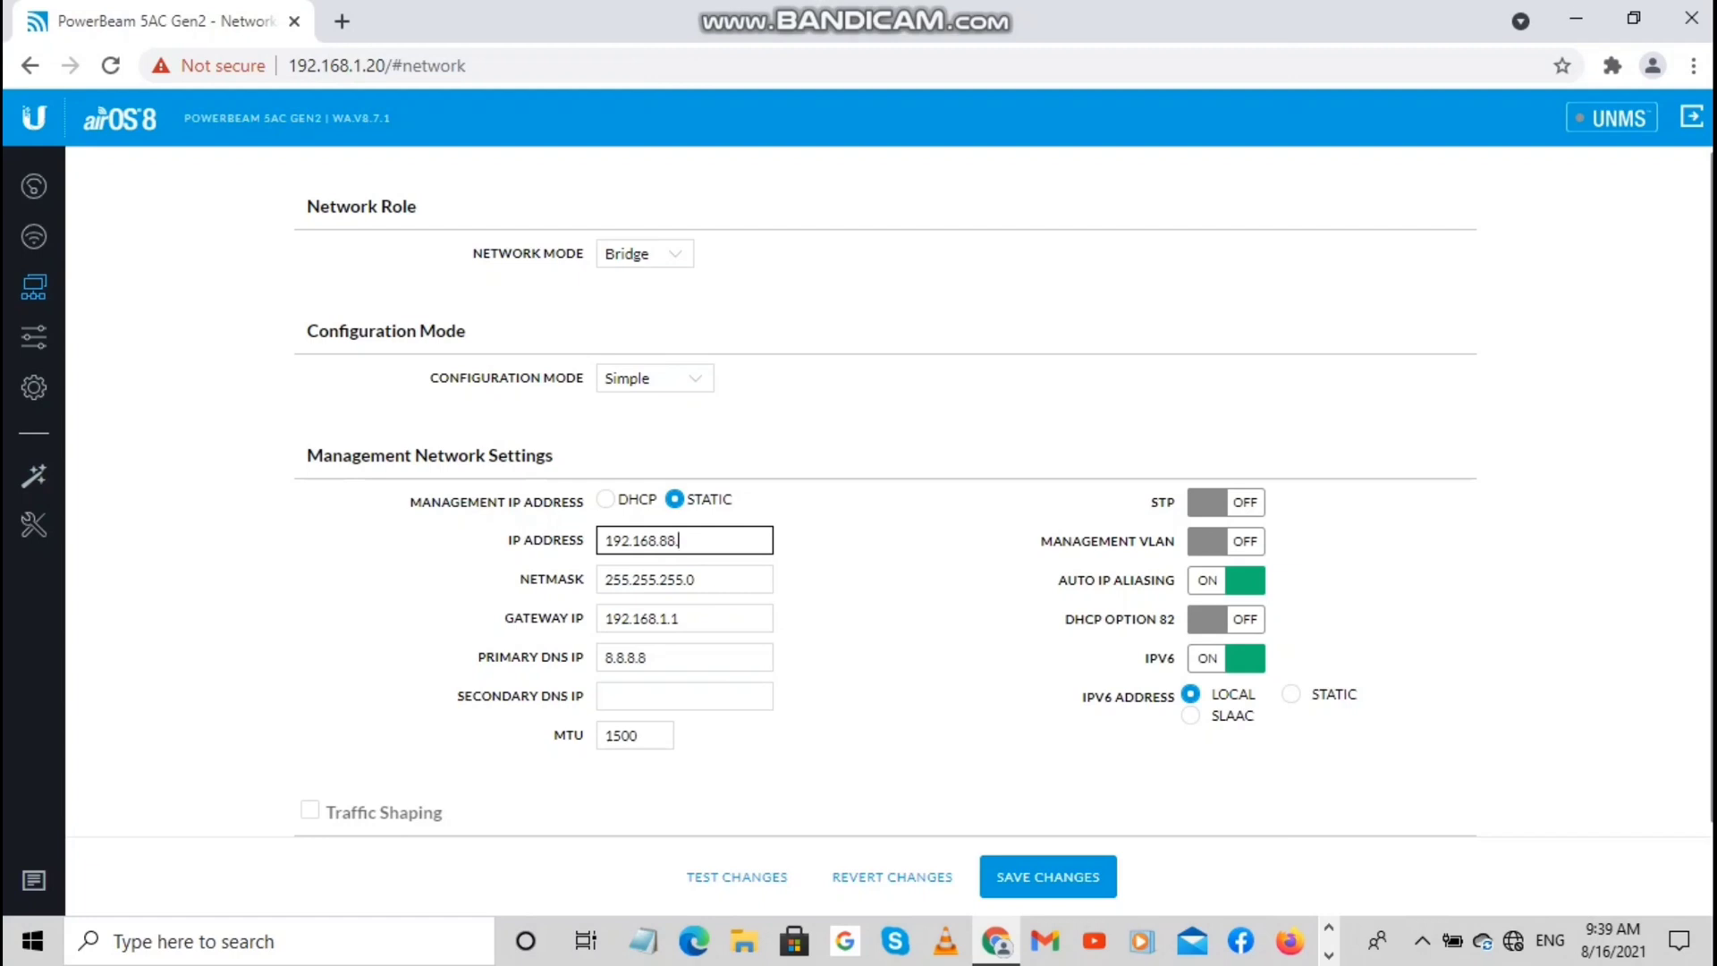
{"action": "type", "text": "208"}
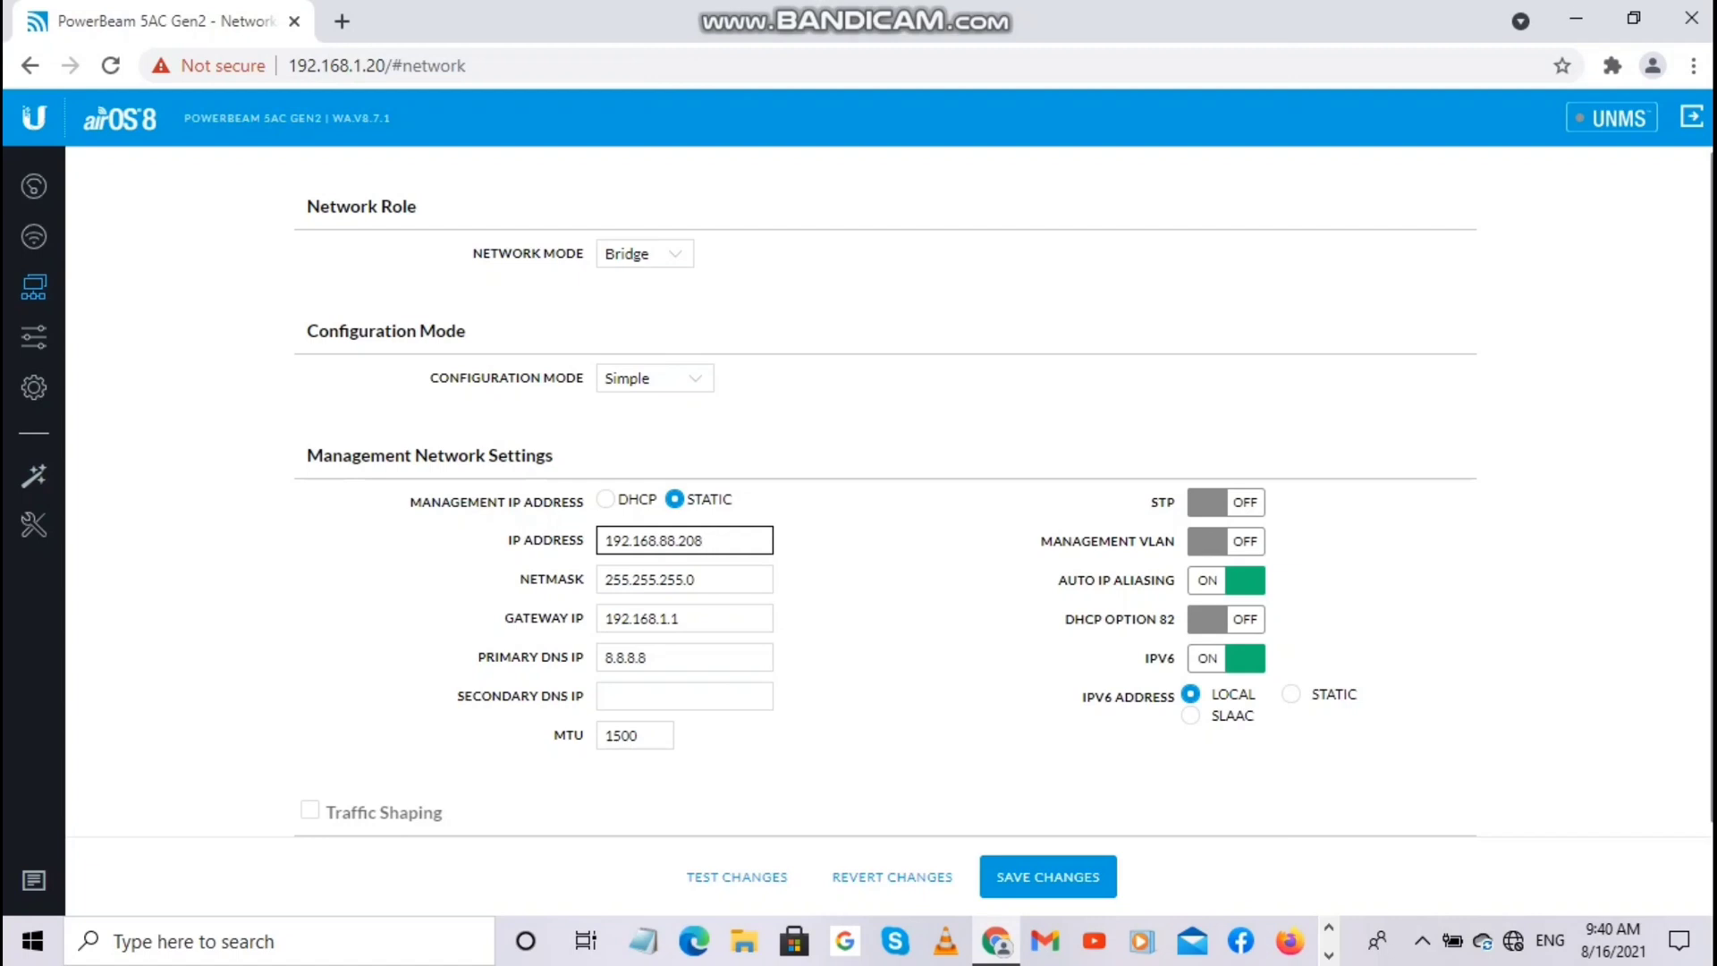
Set the gateway IP in the management network settings to 192.168.8.1
{"action": "left_click", "coordinate": [688, 580]}
{"action": "left_click", "coordinate": [679, 618]}
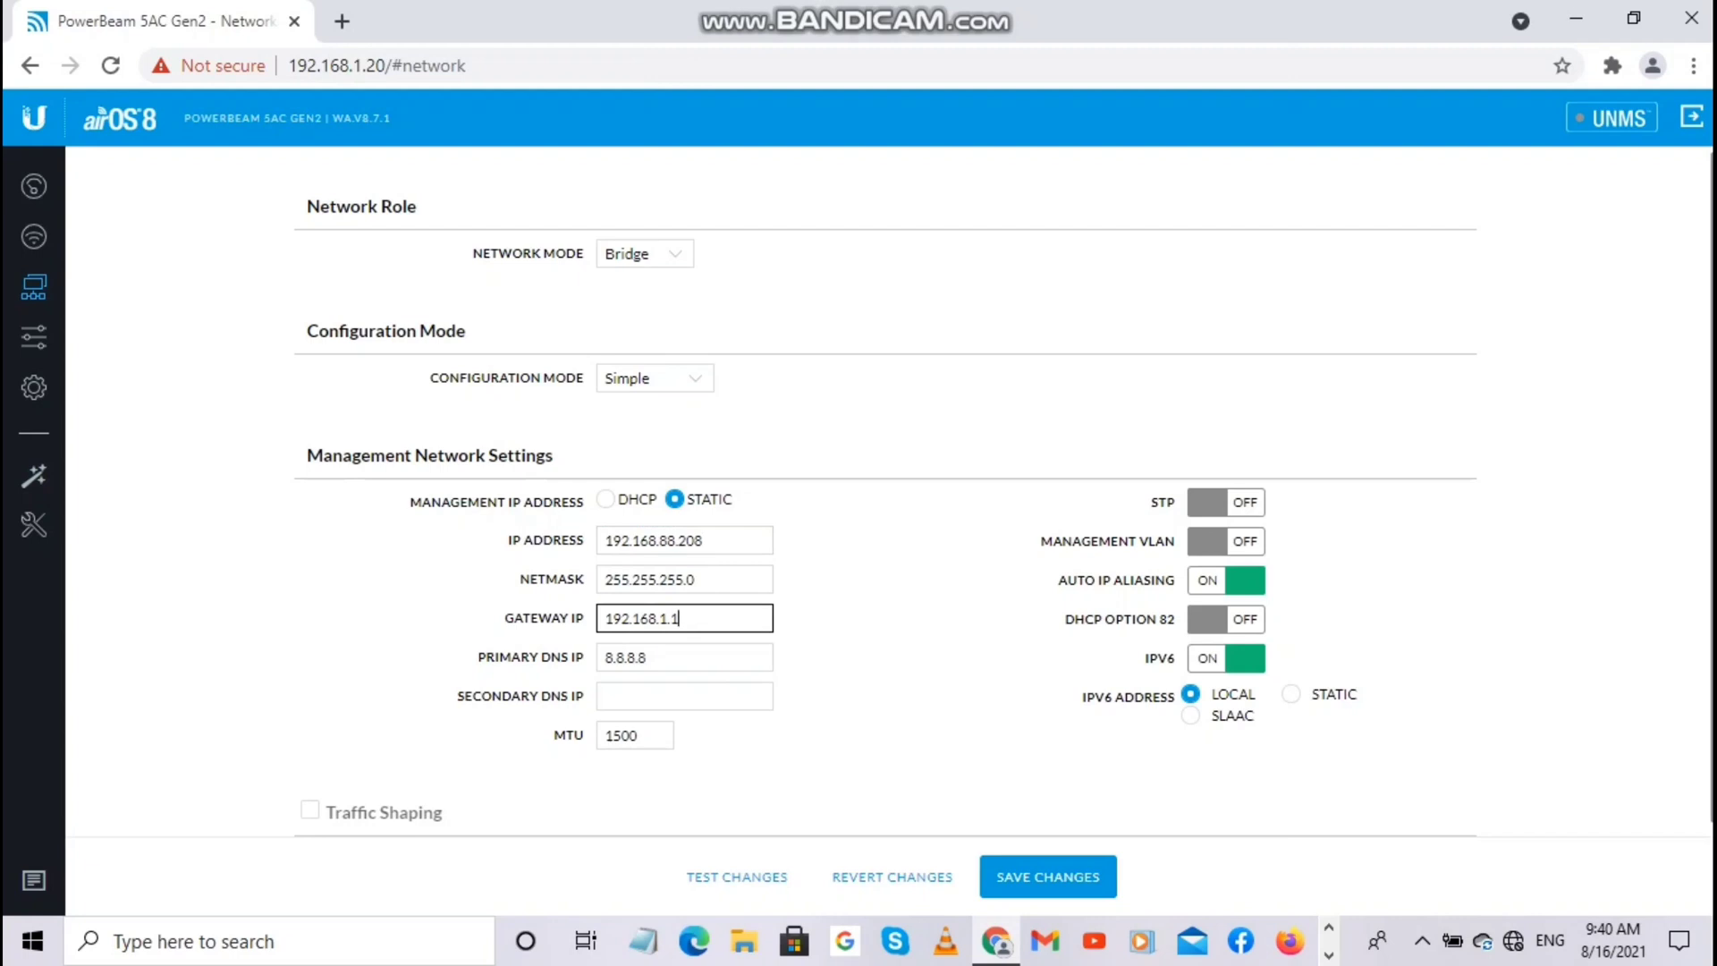
{"action": "key", "text": "BackSpace"}
{"action": "key", "text": "BackSpace"}
{"action": "key", "text": "BackSpace"}
{"action": "key", "text": "BackSpace"}
{"action": "type", "text": "8.1"}
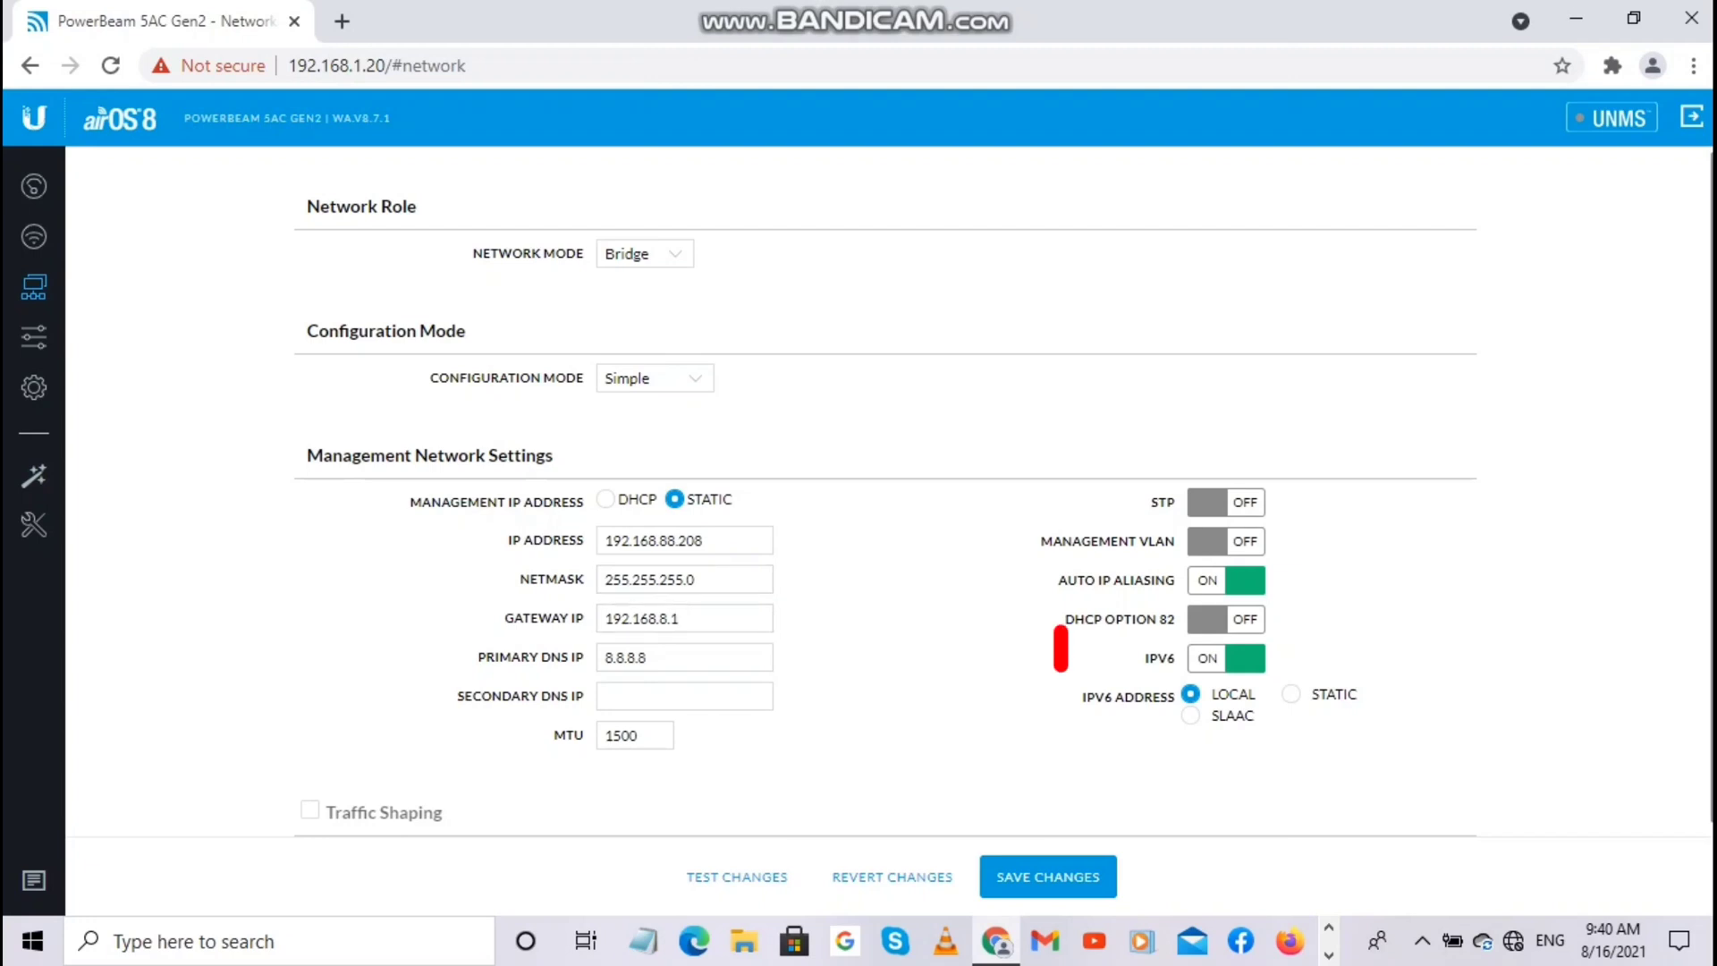
Turn off IPv6 in the management network settings and save the network changes
{"action": "left_click", "coordinate": [1226, 659]}
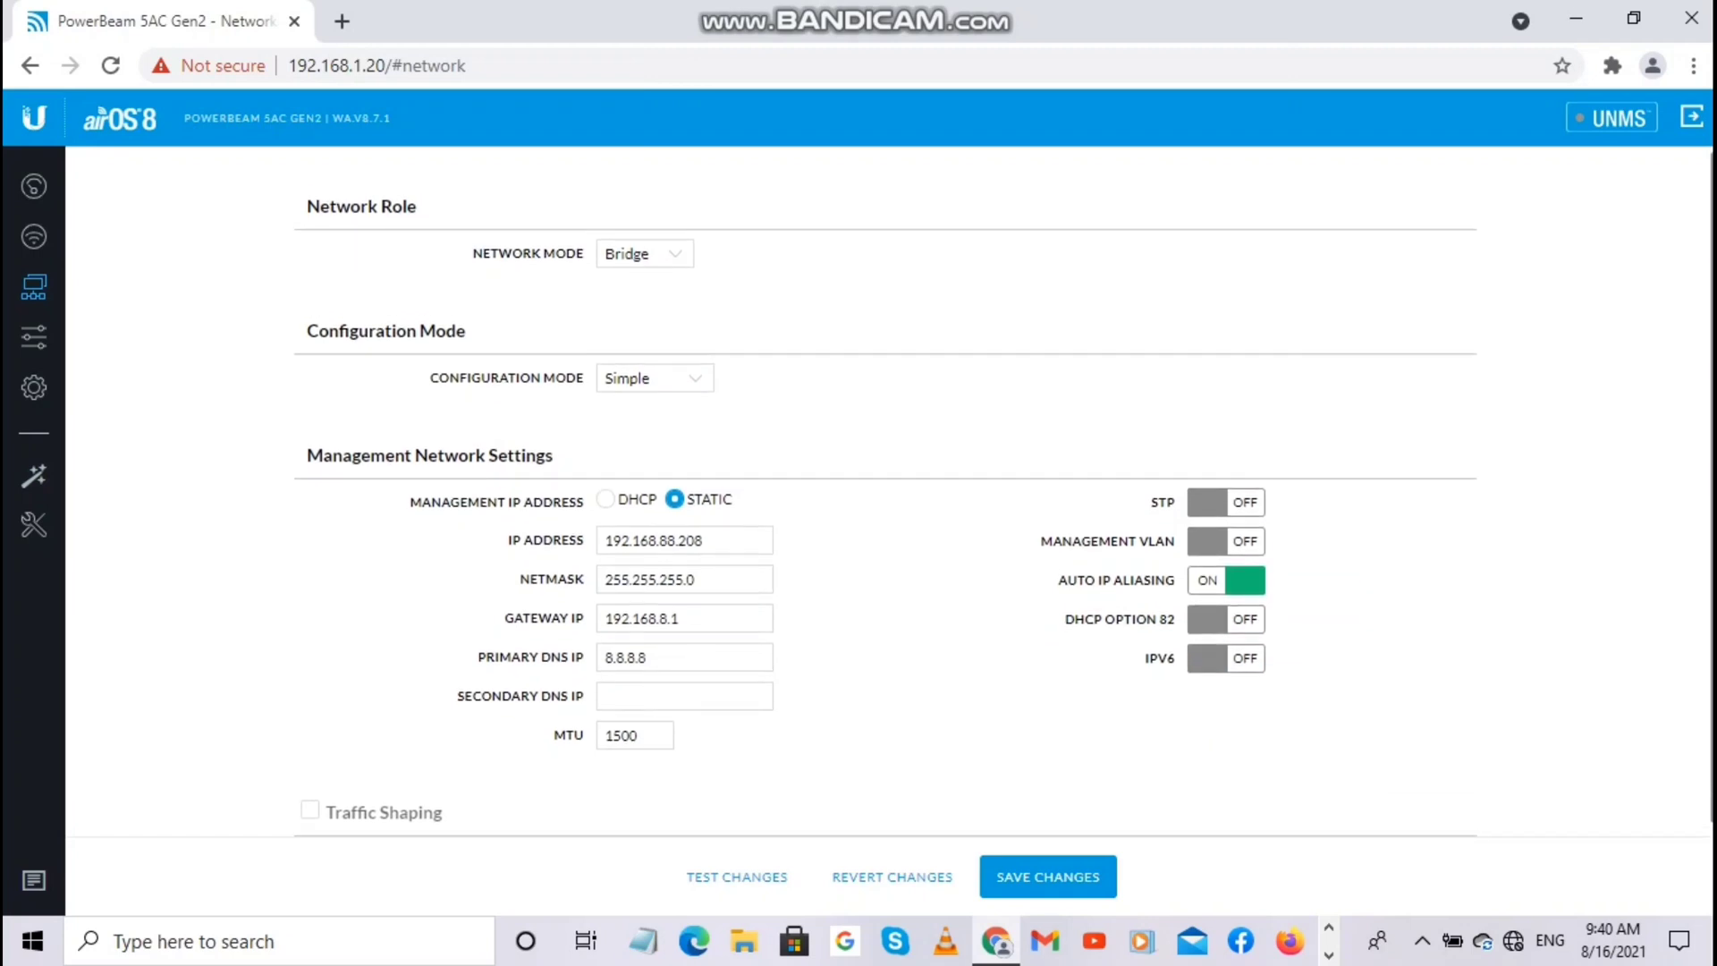
{"action": "left_click", "coordinate": [704, 540]}
{"action": "left_click", "coordinate": [684, 579]}
{"action": "left_click", "coordinate": [684, 618]}
{"action": "left_click", "coordinate": [684, 657]}
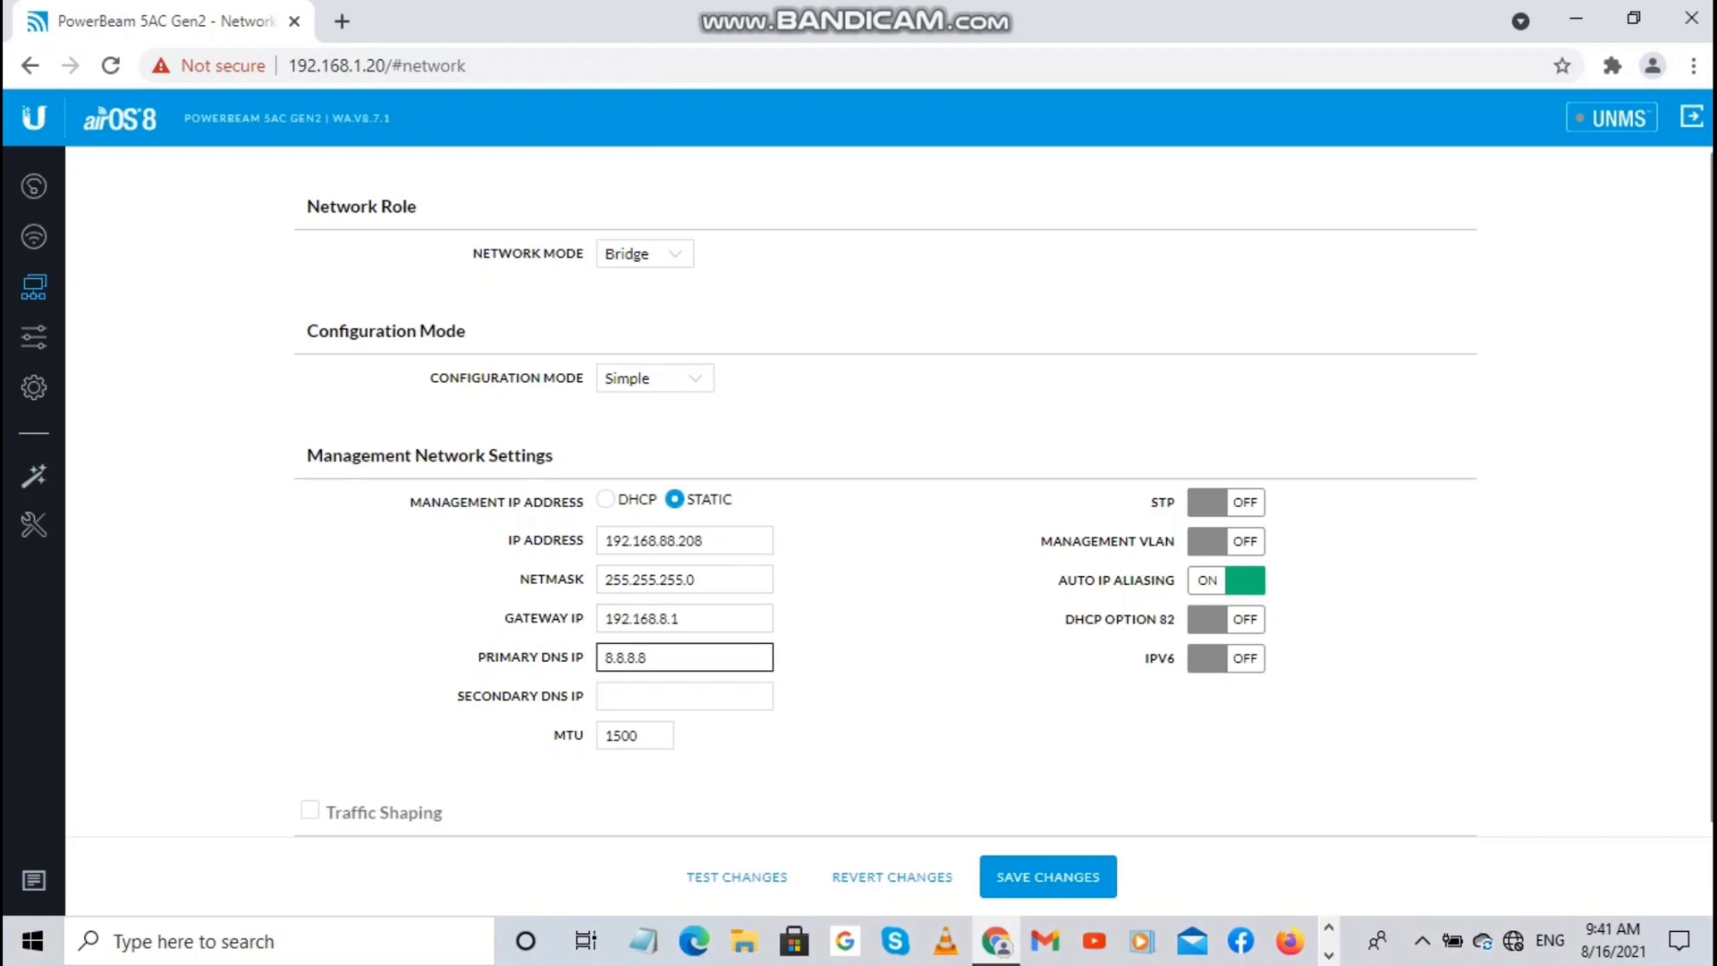
{"action": "left_click", "coordinate": [684, 618]}
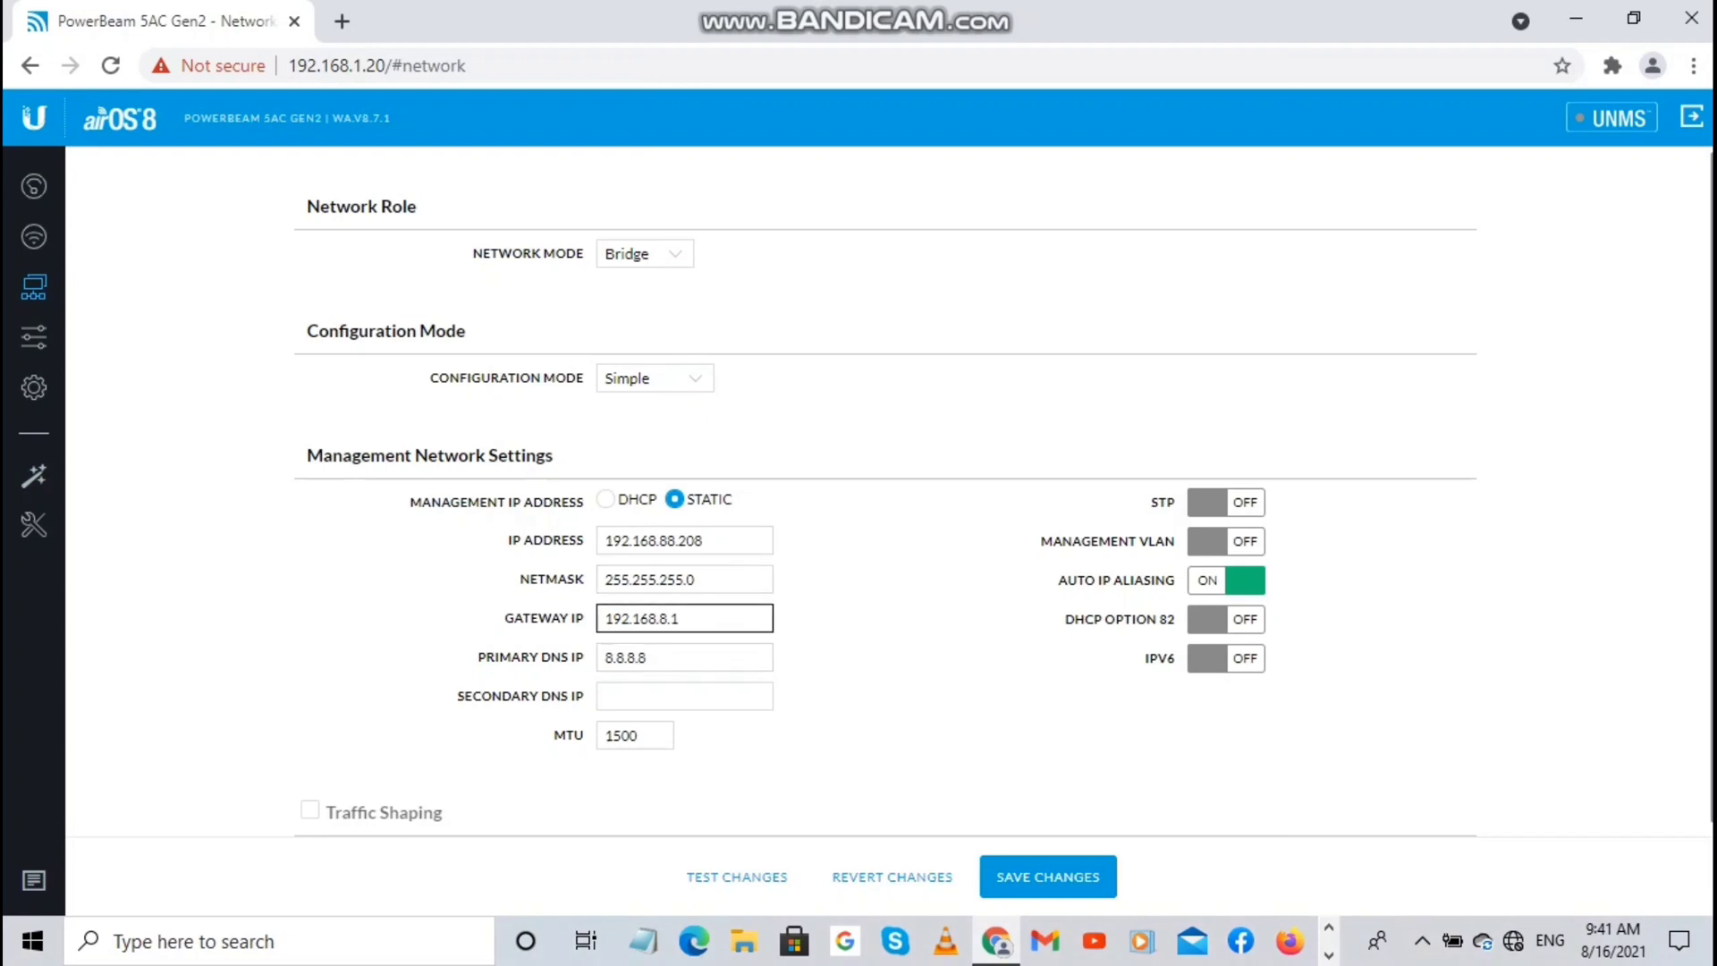
{"action": "left_click", "coordinate": [684, 618]}
{"action": "left_click", "coordinate": [34, 286]}
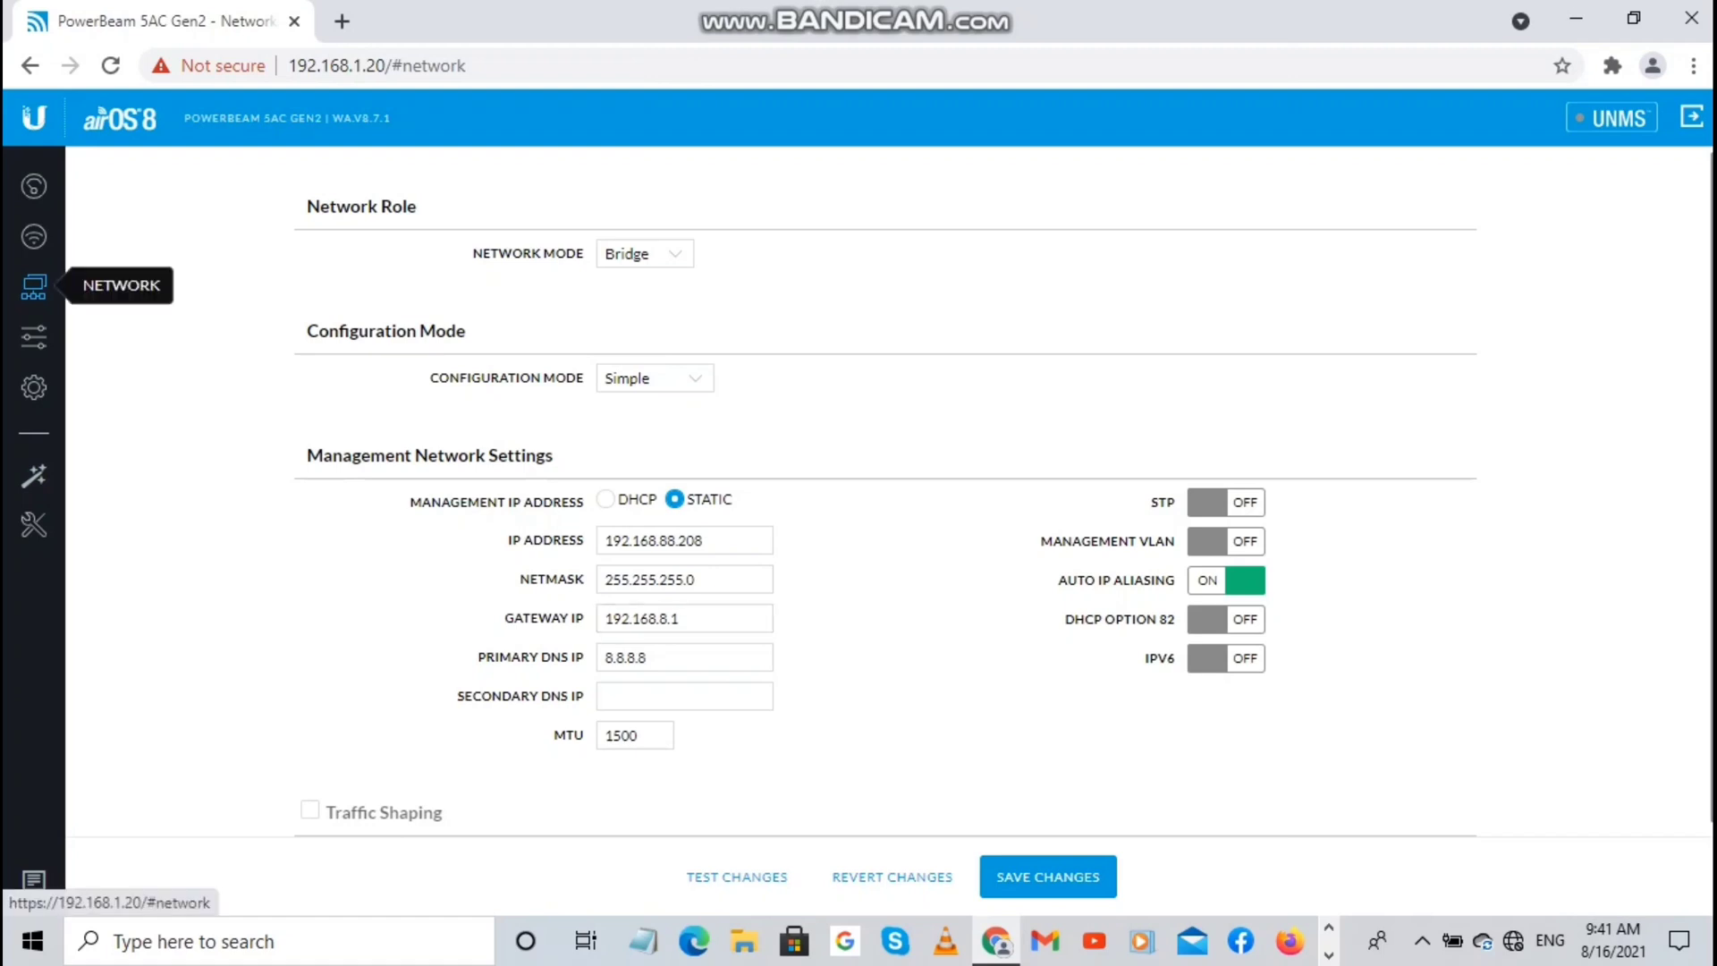
{"action": "left_click", "coordinate": [1048, 876]}
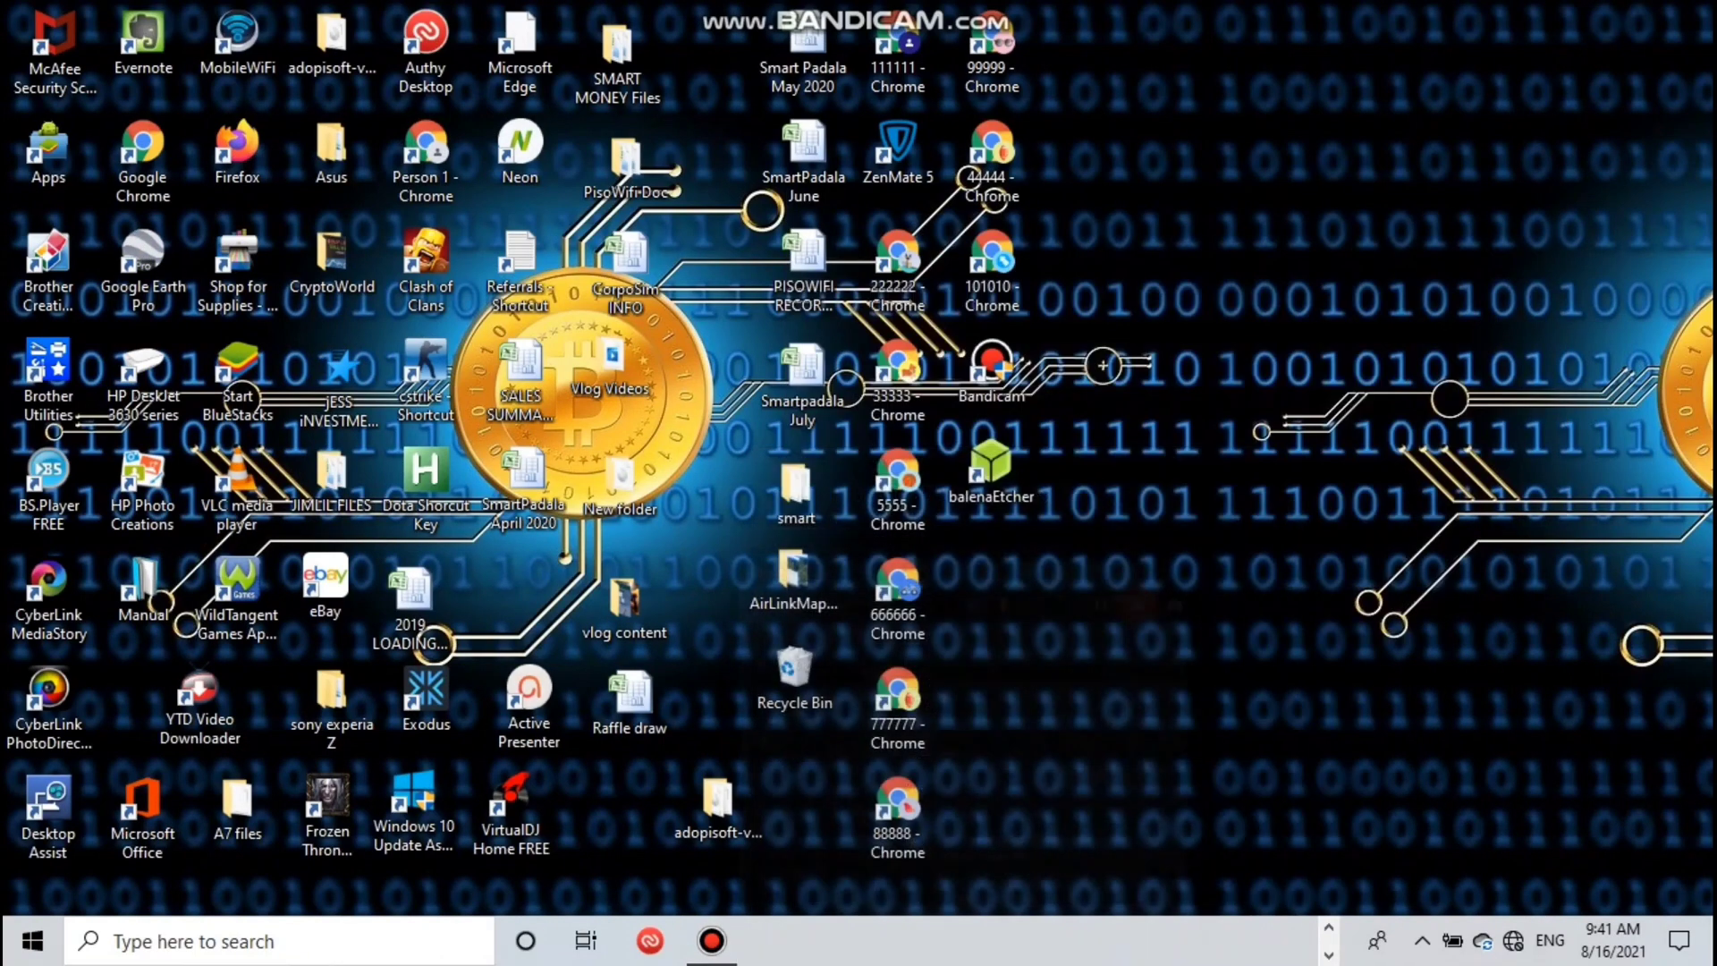
Switch to Windows Settings and open the Internet Protocol Version 4 (TCP/IPv4) properties of the computer's Ethernet connection
{"action": "left_click", "coordinate": [1499, 207]}
{"action": "left_click", "coordinate": [32, 941]}
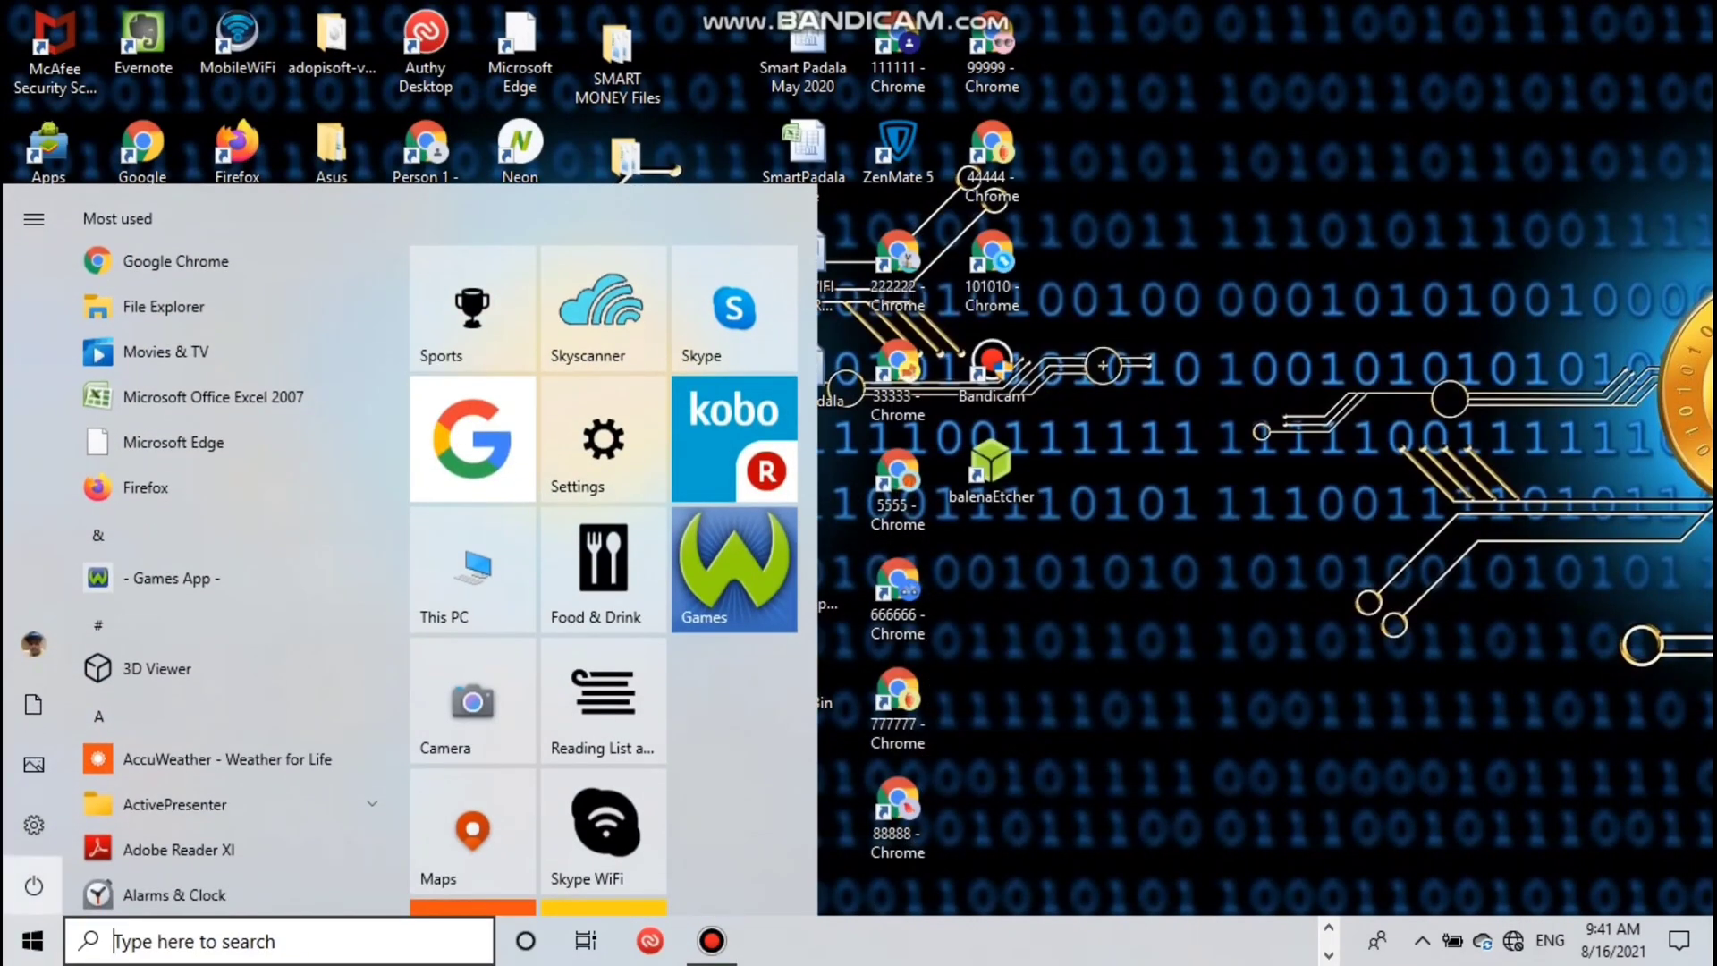
{"action": "mouse_move", "coordinate": [34, 824]}
{"action": "left_click", "coordinate": [97, 824]}
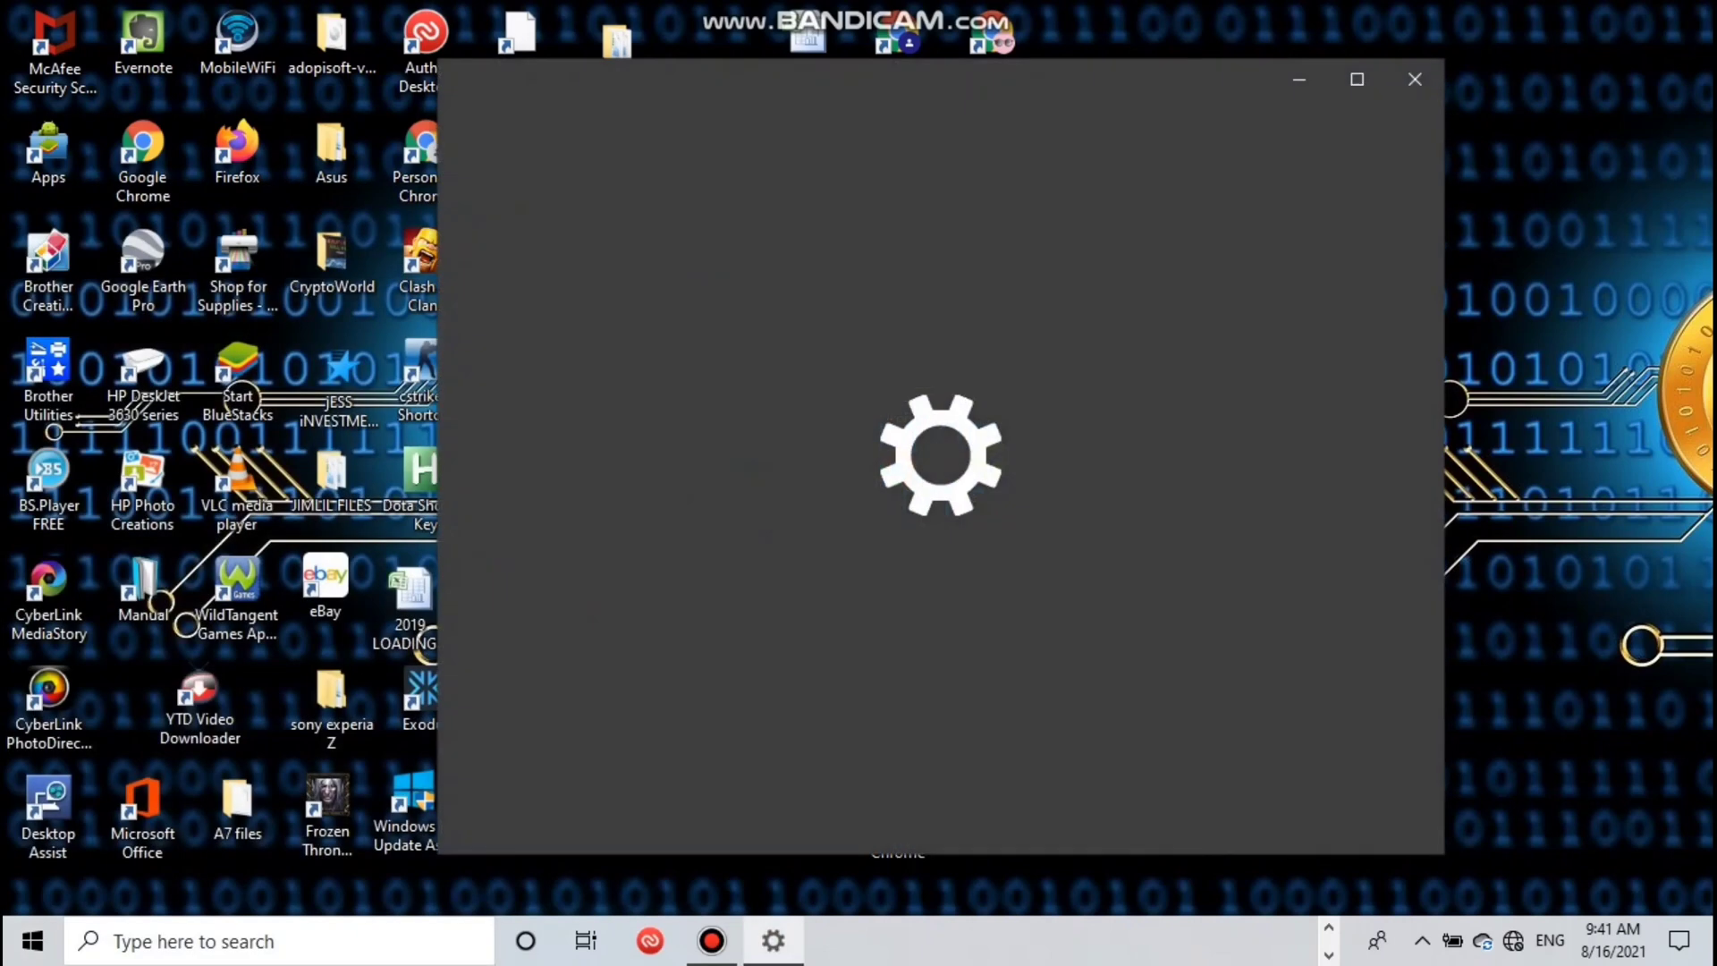
{"action": "left_click", "coordinate": [1055, 469]}
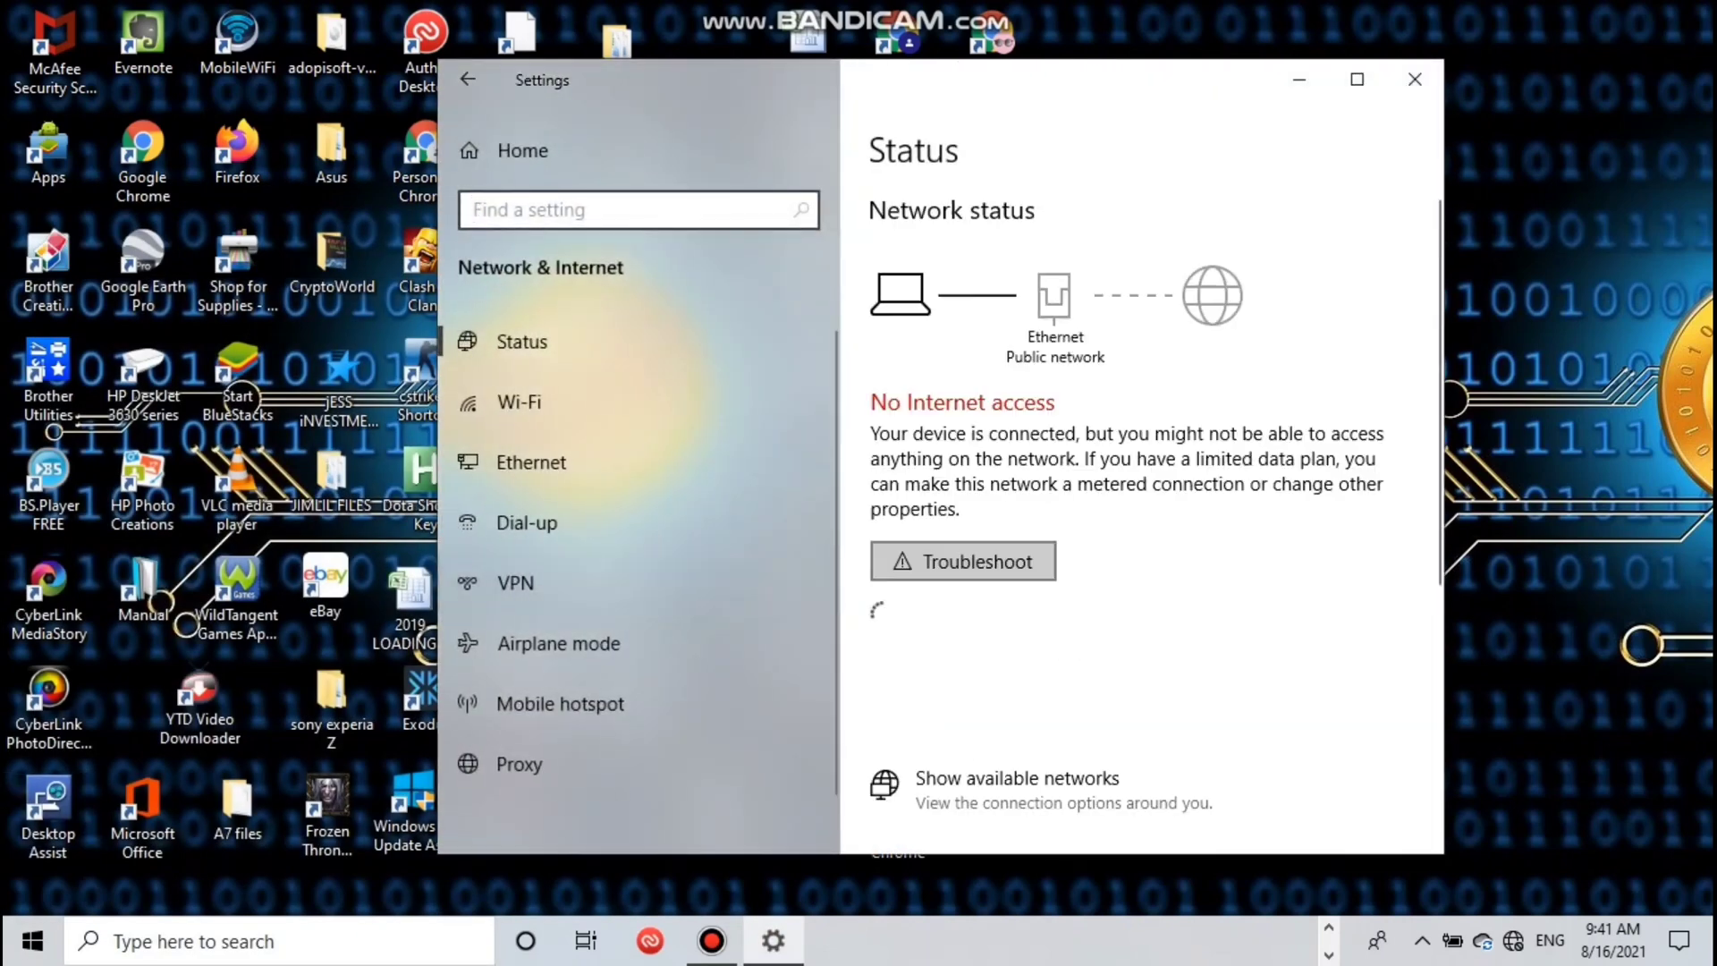
{"action": "scroll", "coordinate": [1145, 519], "scroll_direction": "down", "scroll_amount": 6}
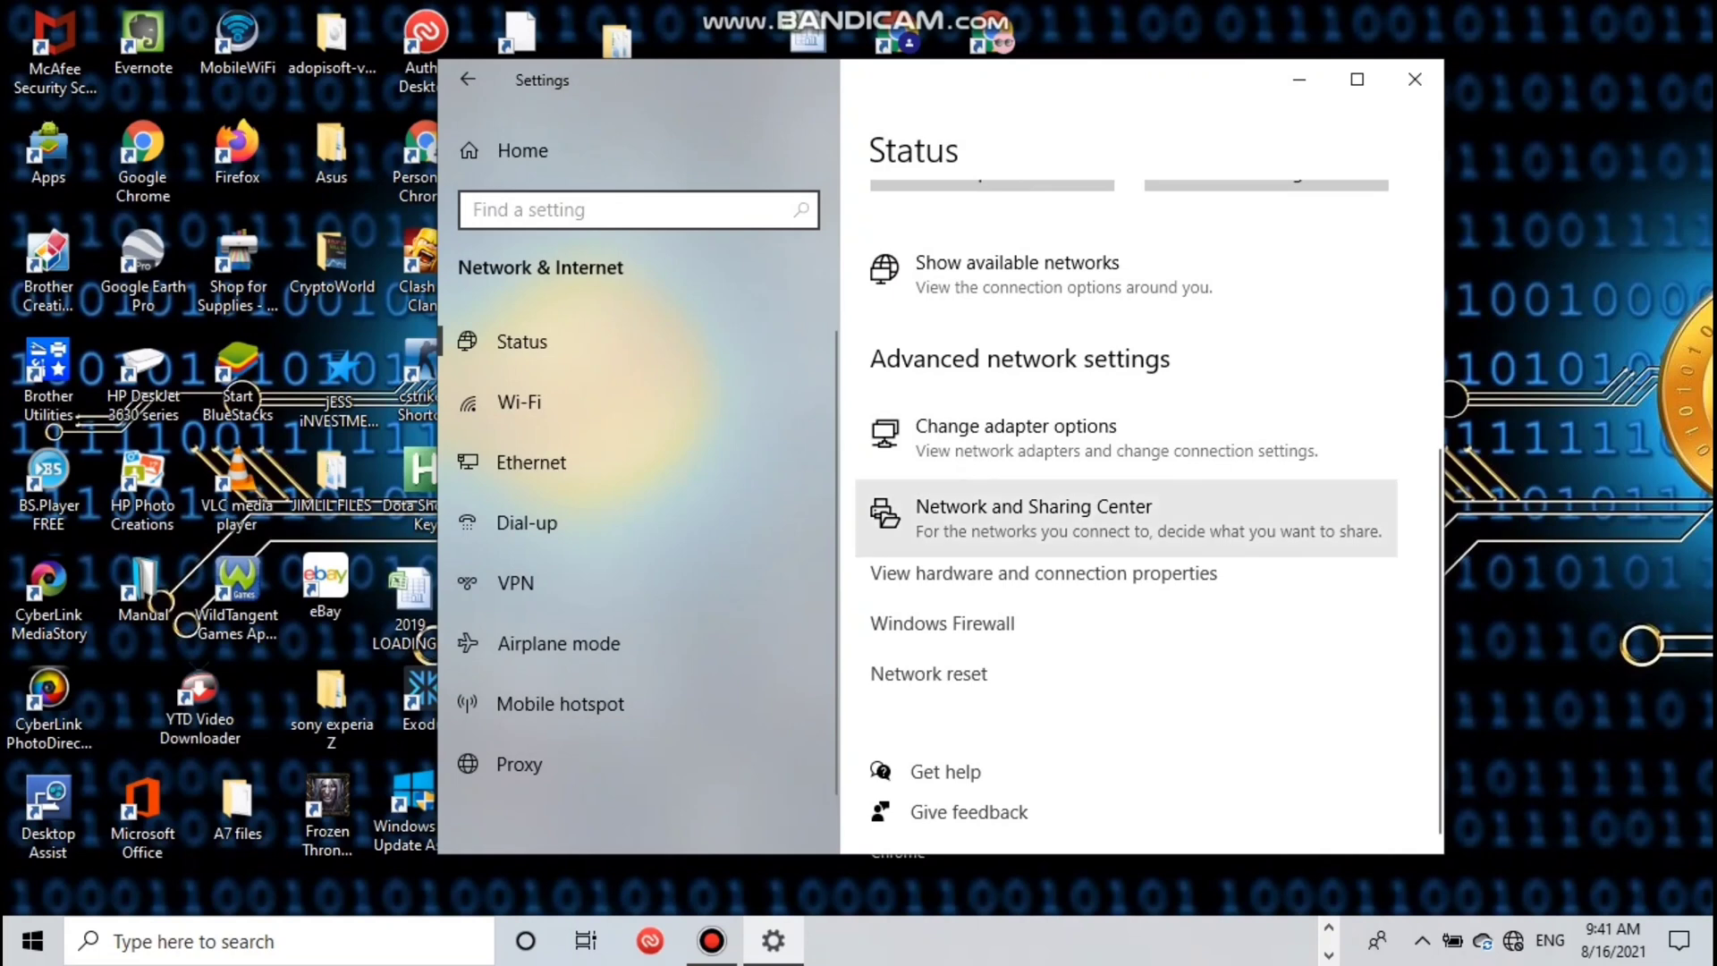
{"action": "left_click", "coordinate": [1034, 508]}
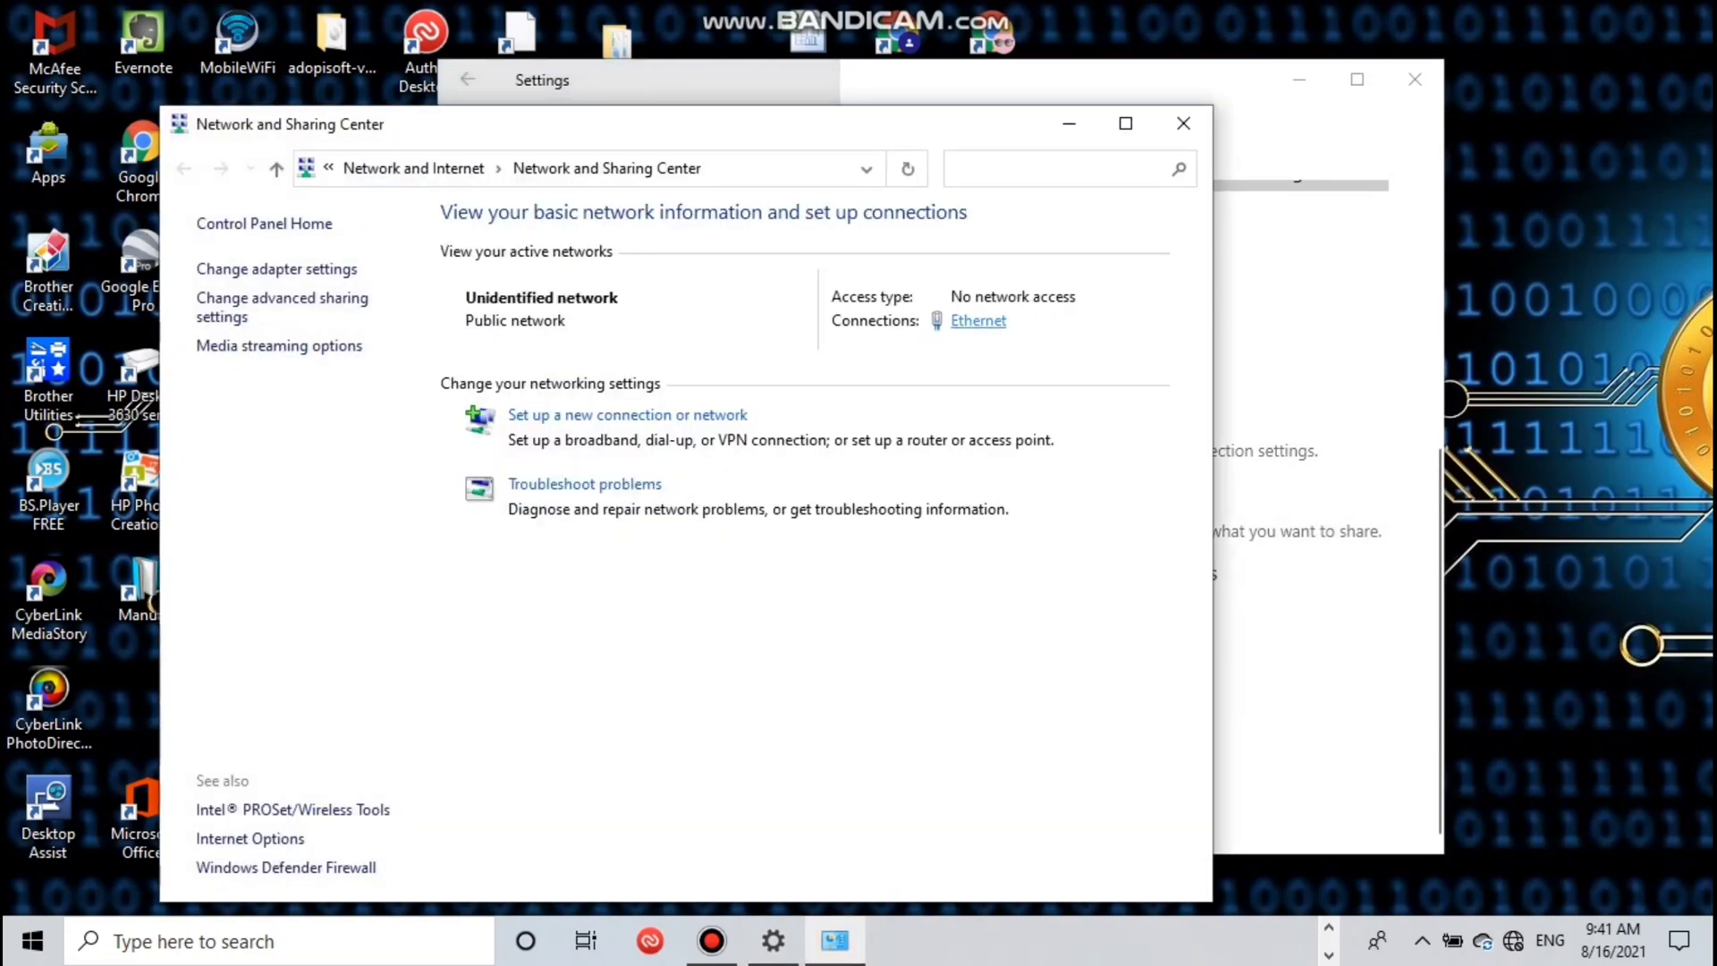
{"action": "left_click", "coordinate": [979, 320]}
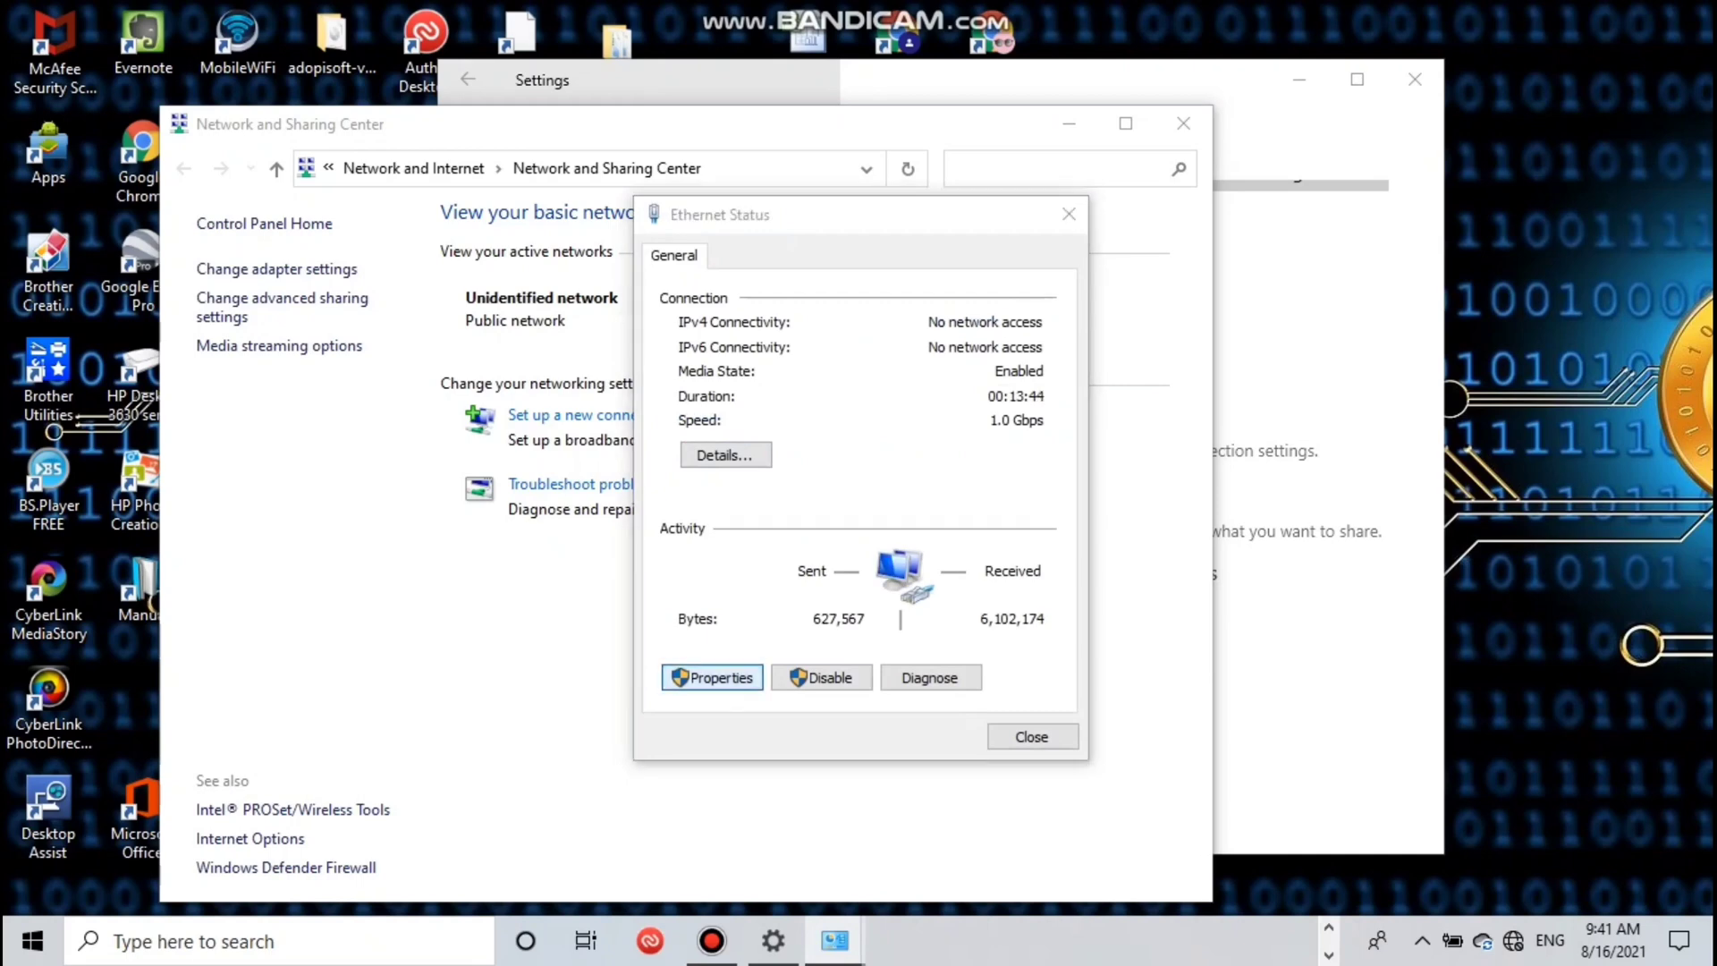
{"action": "left_click", "coordinate": [712, 678]}
{"action": "left_click", "coordinate": [849, 503]}
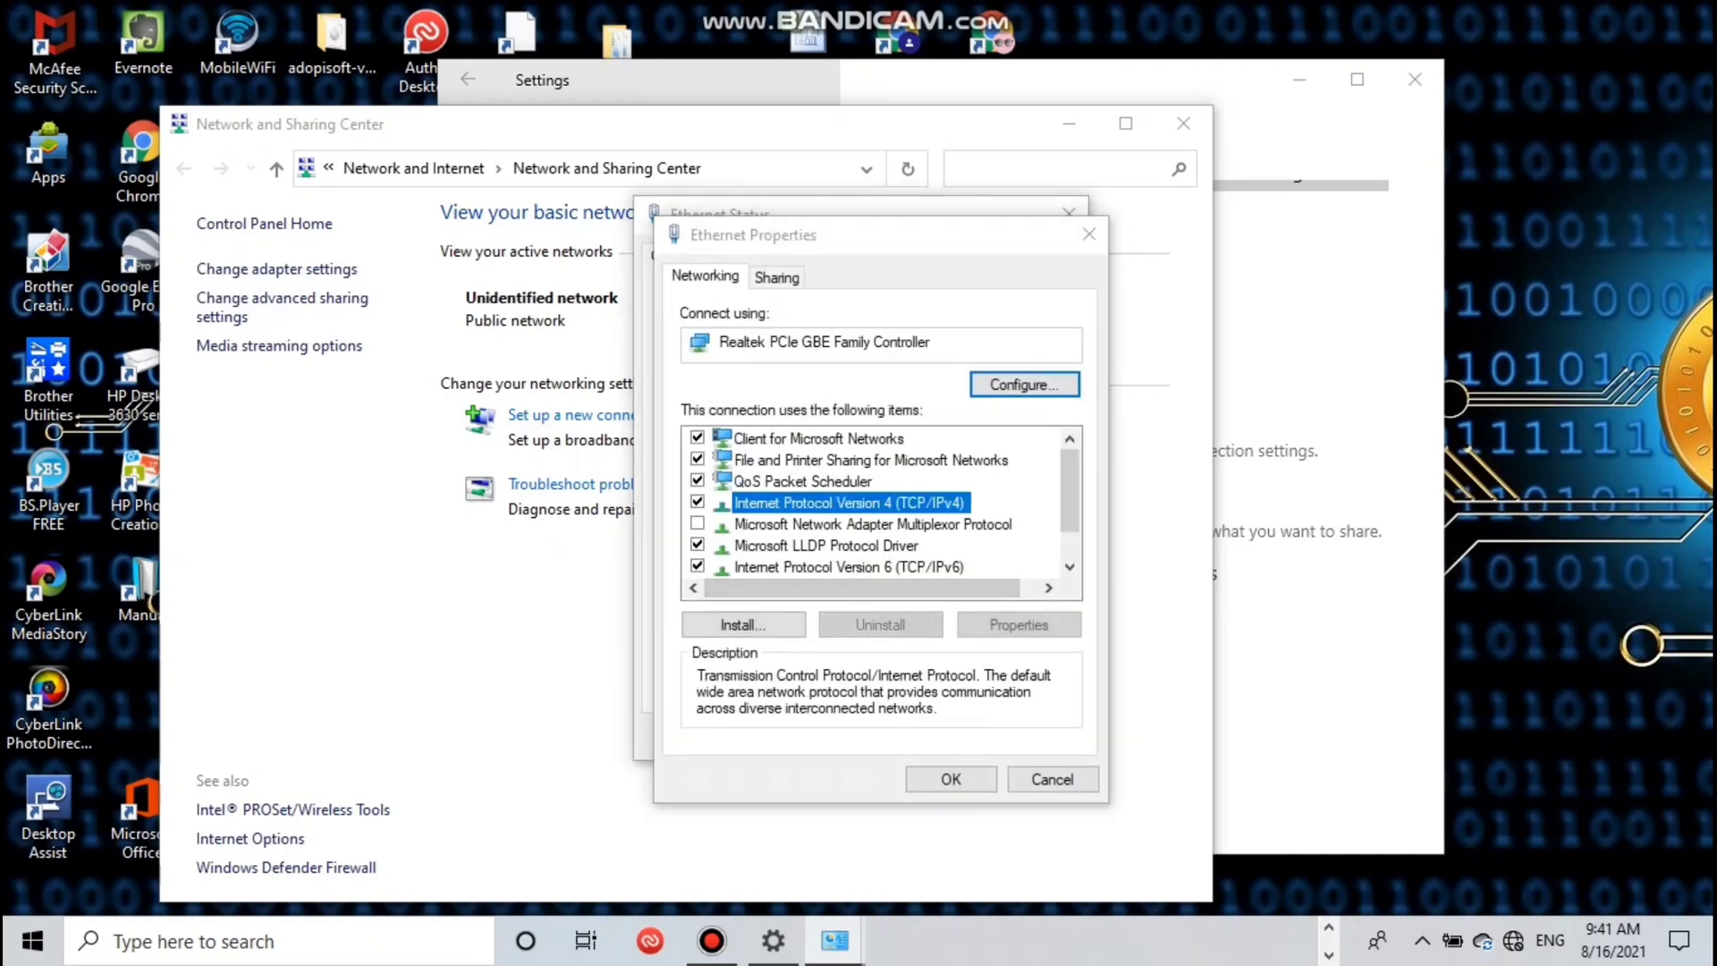
{"action": "double_click", "coordinate": [849, 503]}
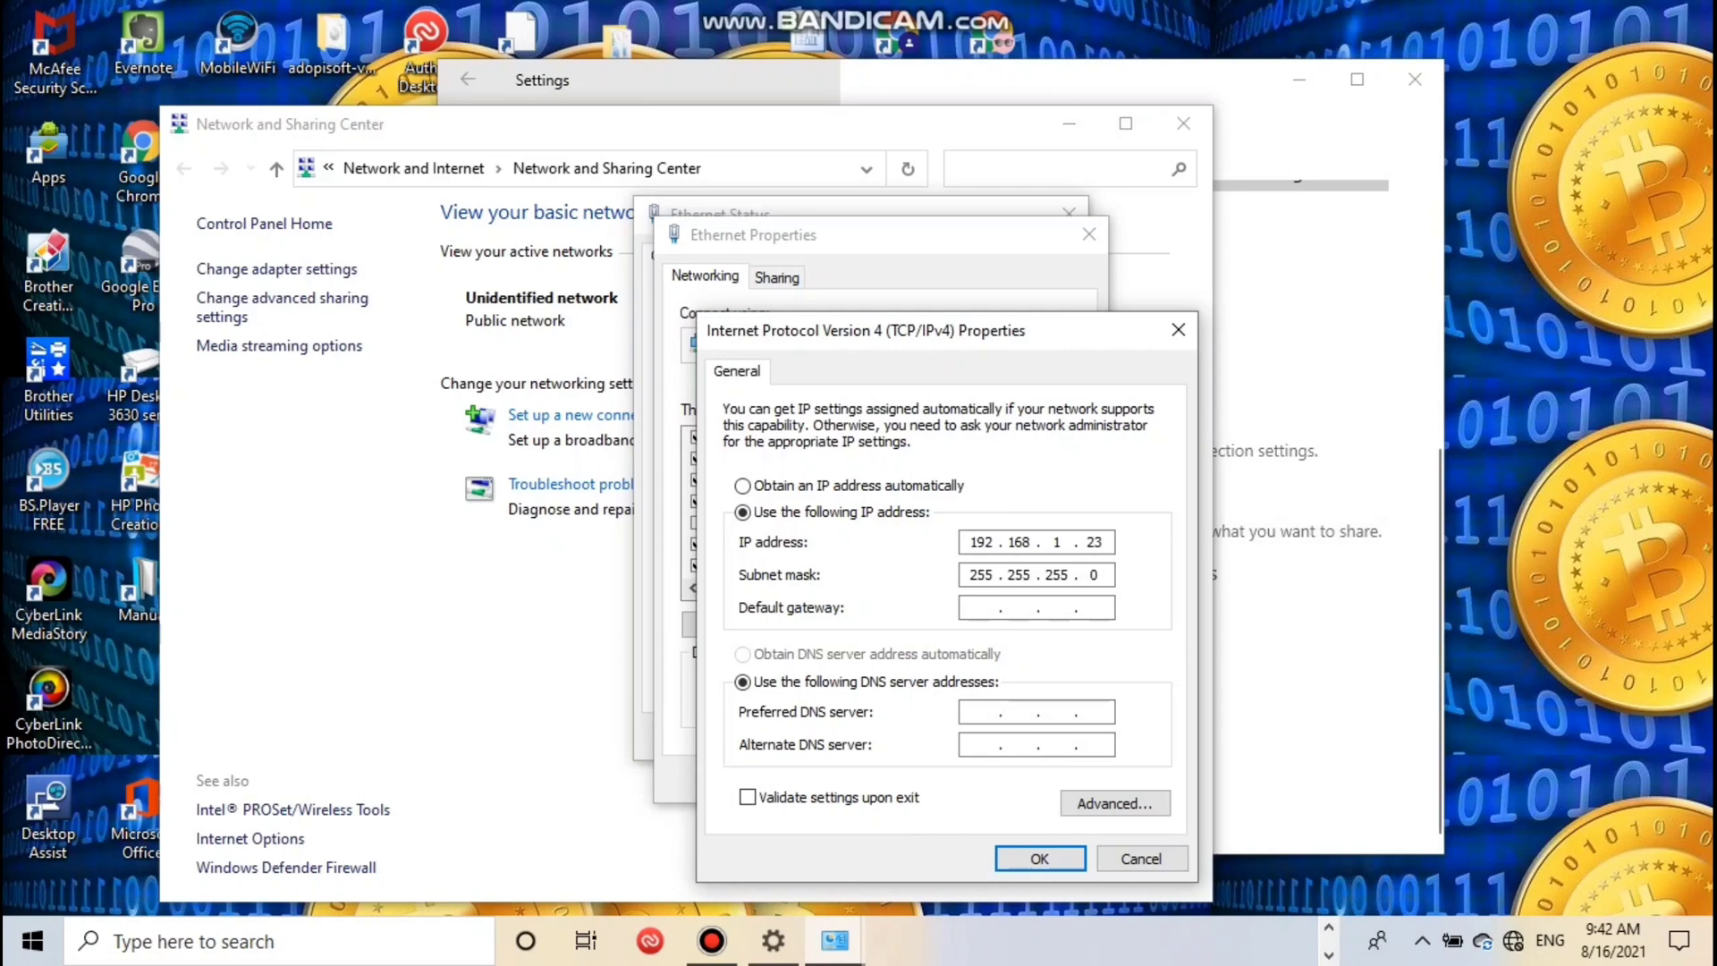
Set the Ethernet connection's static IPv4 address to 192.168.88.20, apply it, and close the network settings windows
{"action": "key", "text": "BackSpace"}
{"action": "key", "text": "BackSpace"}
{"action": "key", "text": "BackSpace"}
{"action": "key", "text": "BackSpace"}
{"action": "key", "text": "BackSpace"}
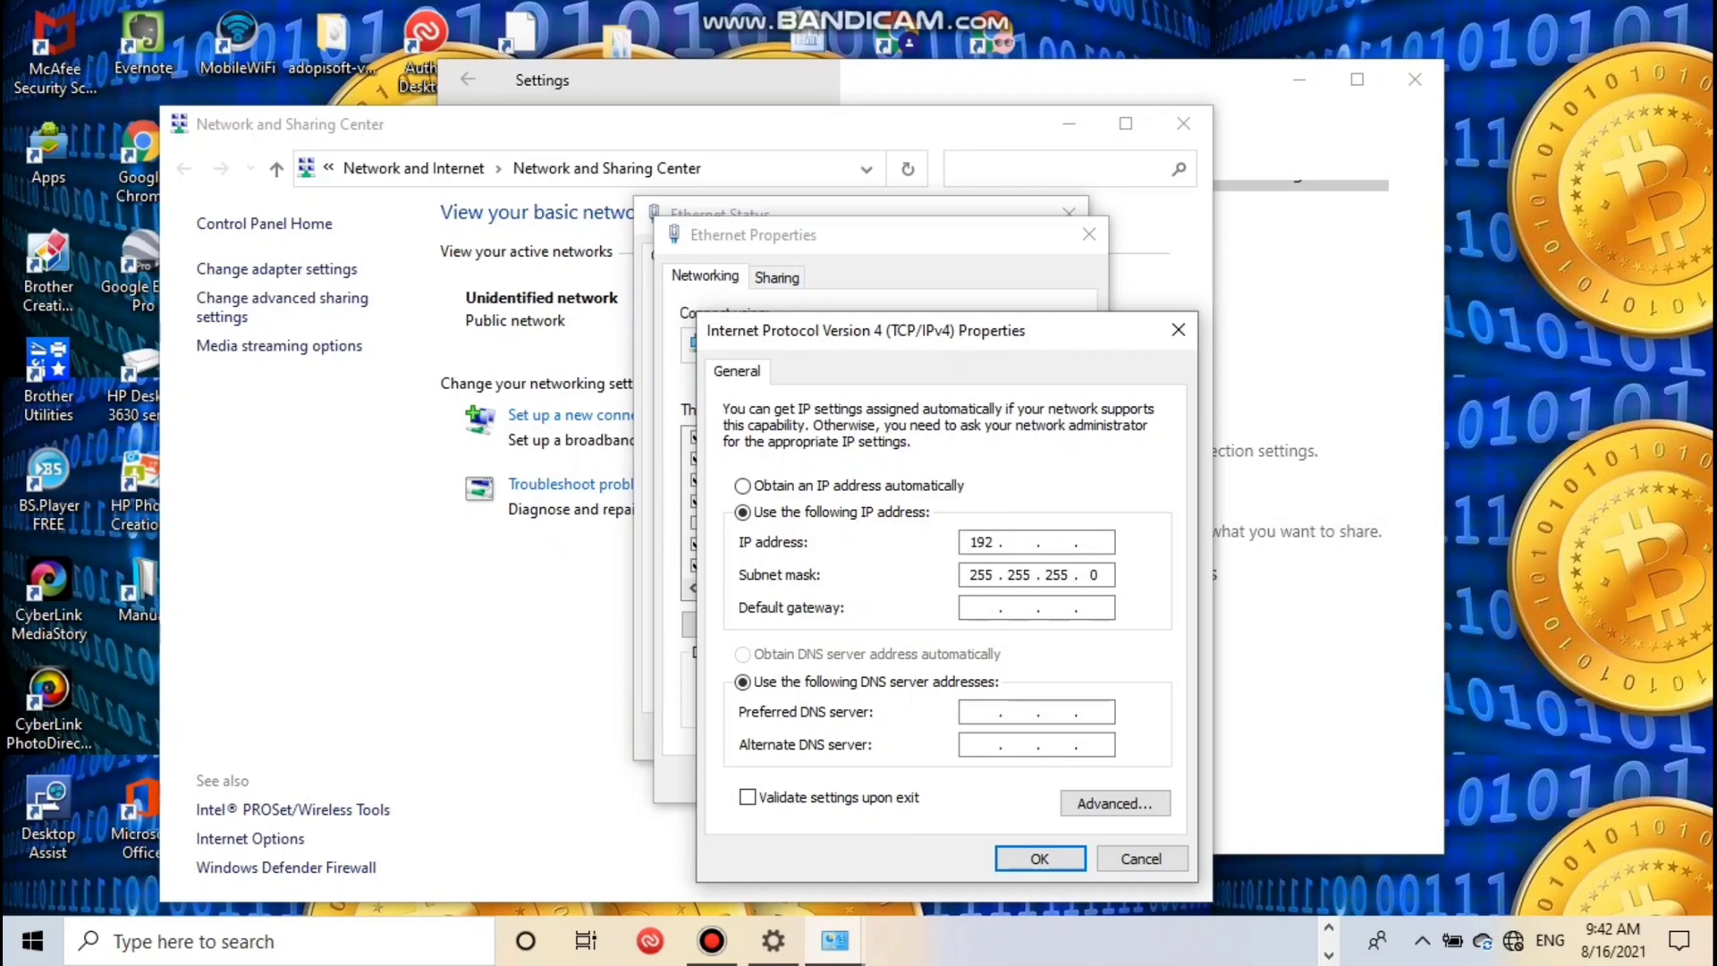
{"action": "type", "text": "68 . 88 . 20"}
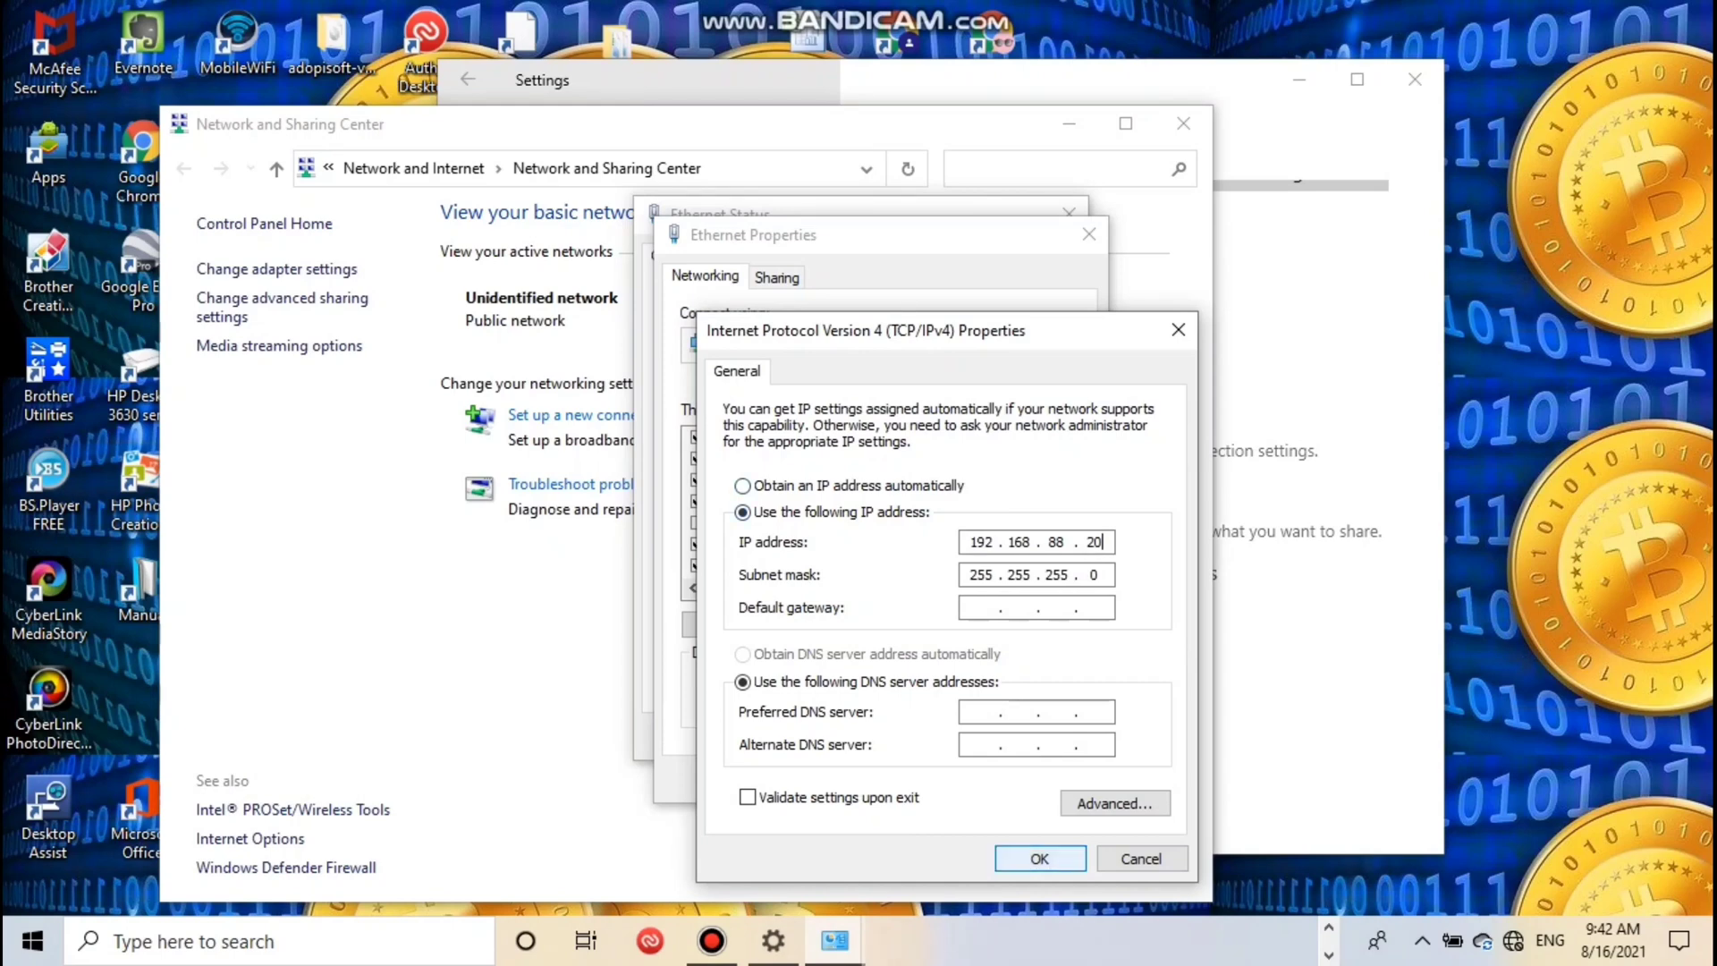
{"action": "key", "text": "Return"}
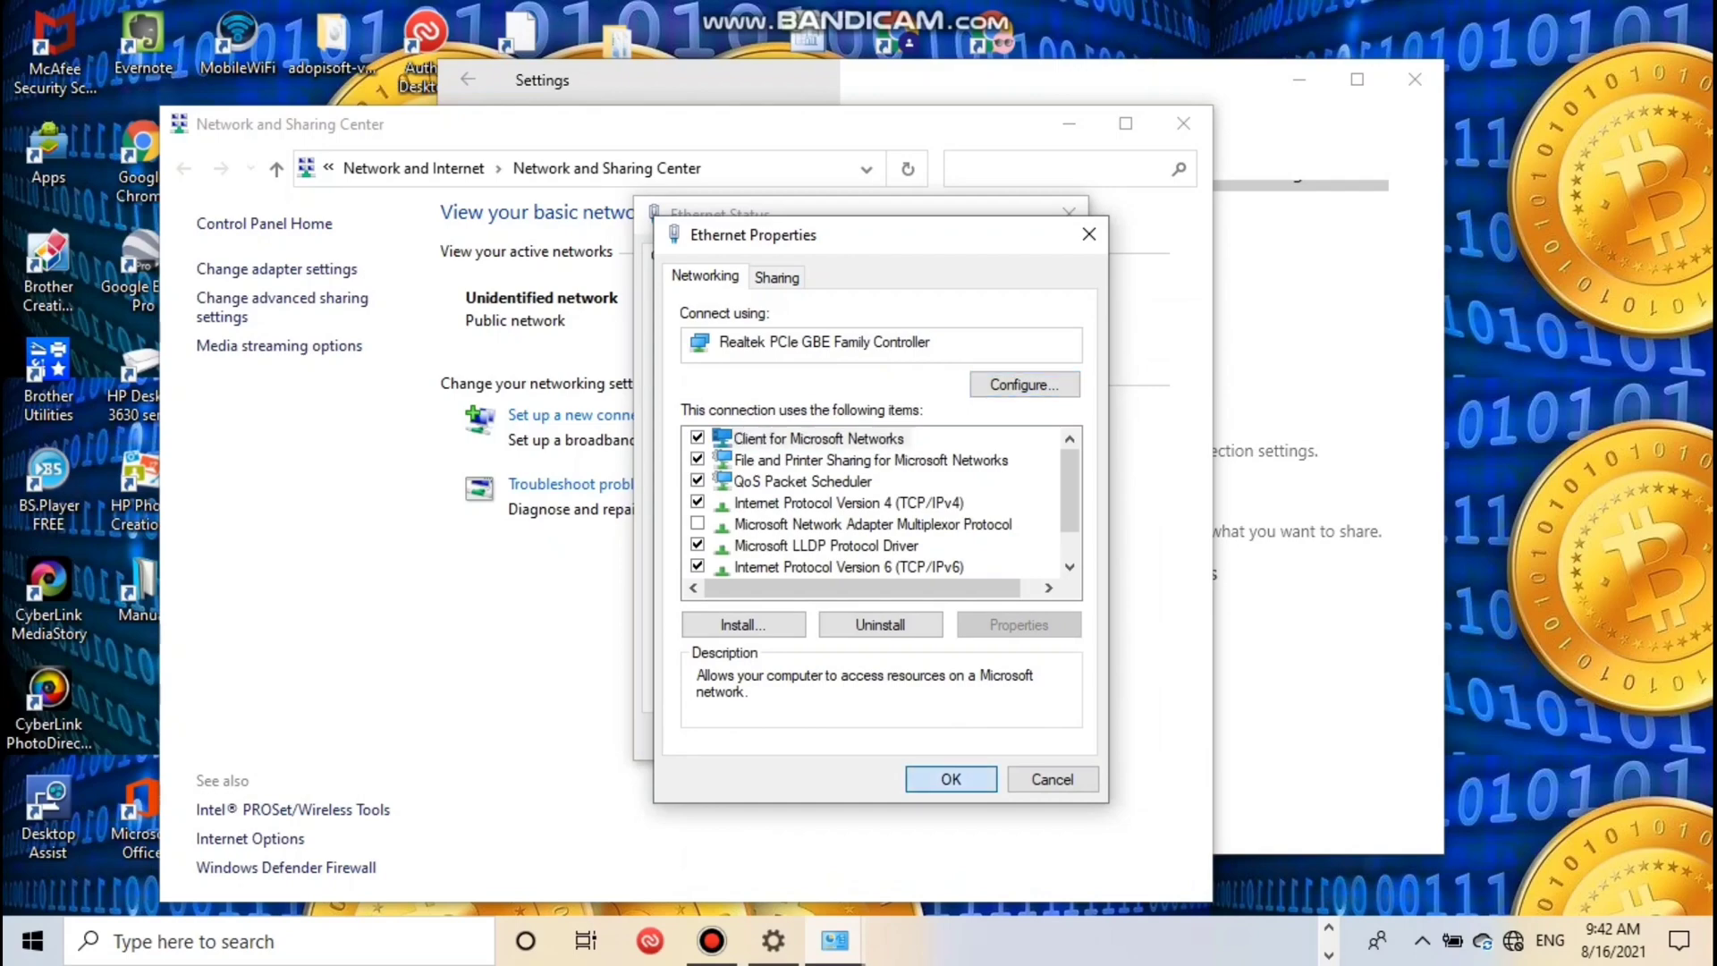
{"action": "key", "text": "Return"}
{"action": "key", "text": "Return"}
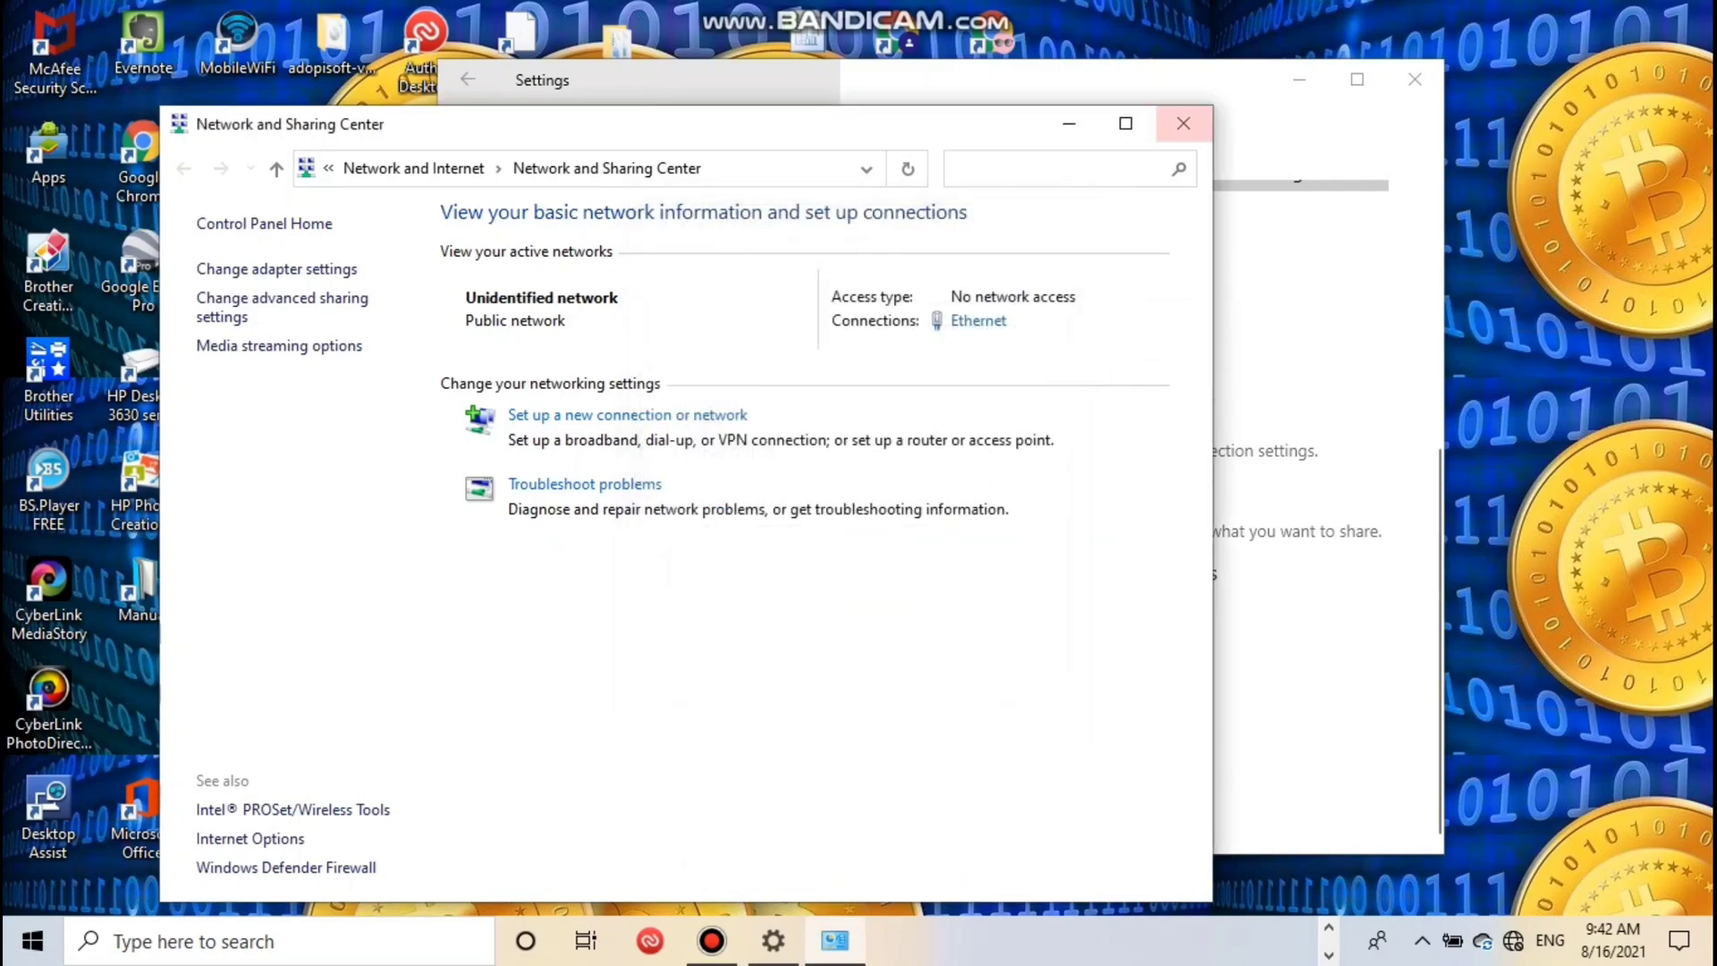
{"action": "left_click", "coordinate": [1183, 124]}
{"action": "left_click", "coordinate": [1414, 78]}
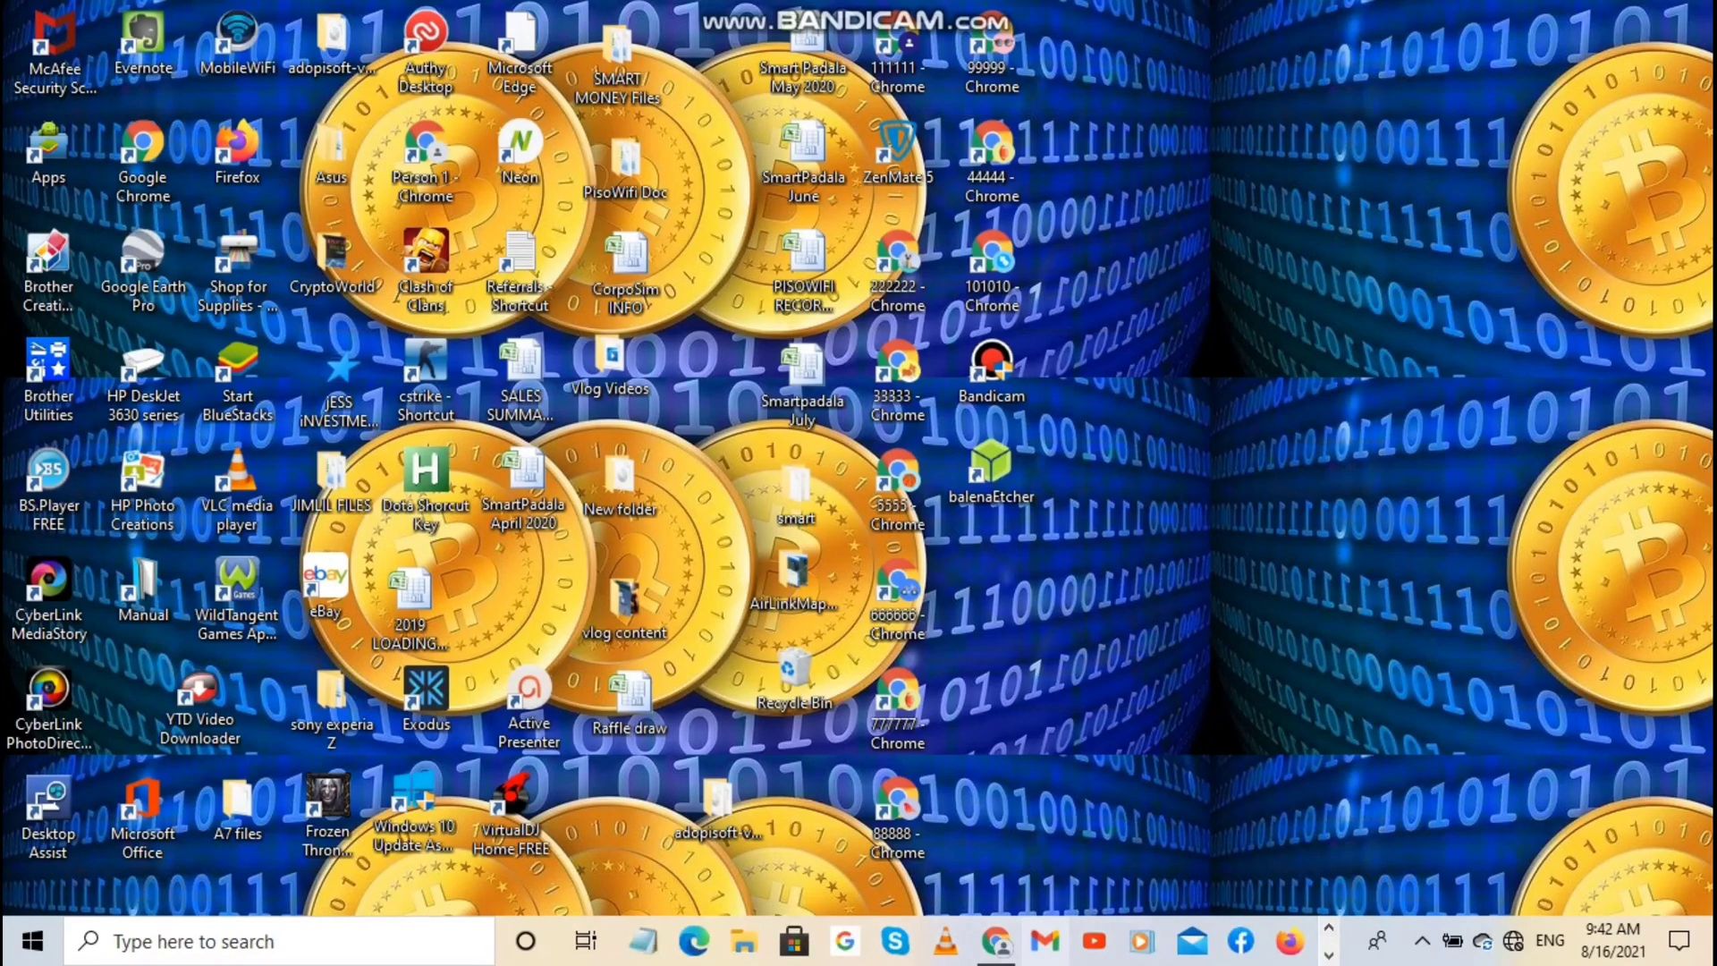
Switch to Chrome, open 192.168.88.208 and proceed past the certificate warning to the device's login page
{"action": "left_click", "coordinate": [995, 941]}
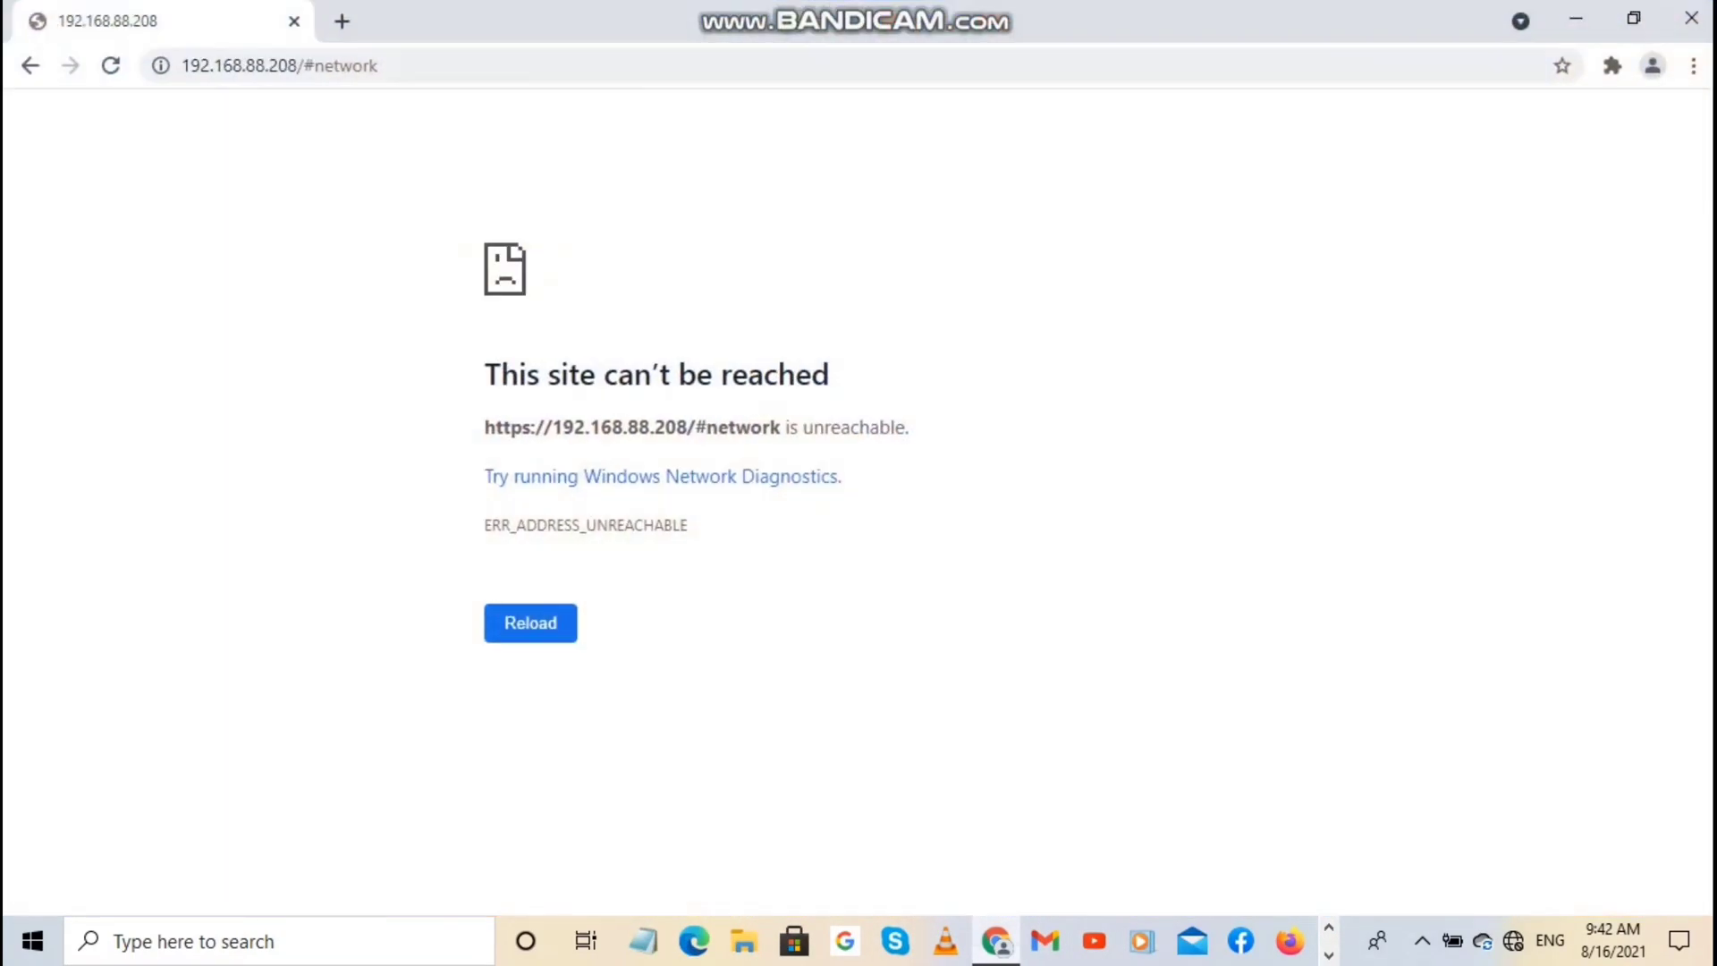
{"action": "left_click", "coordinate": [279, 65]}
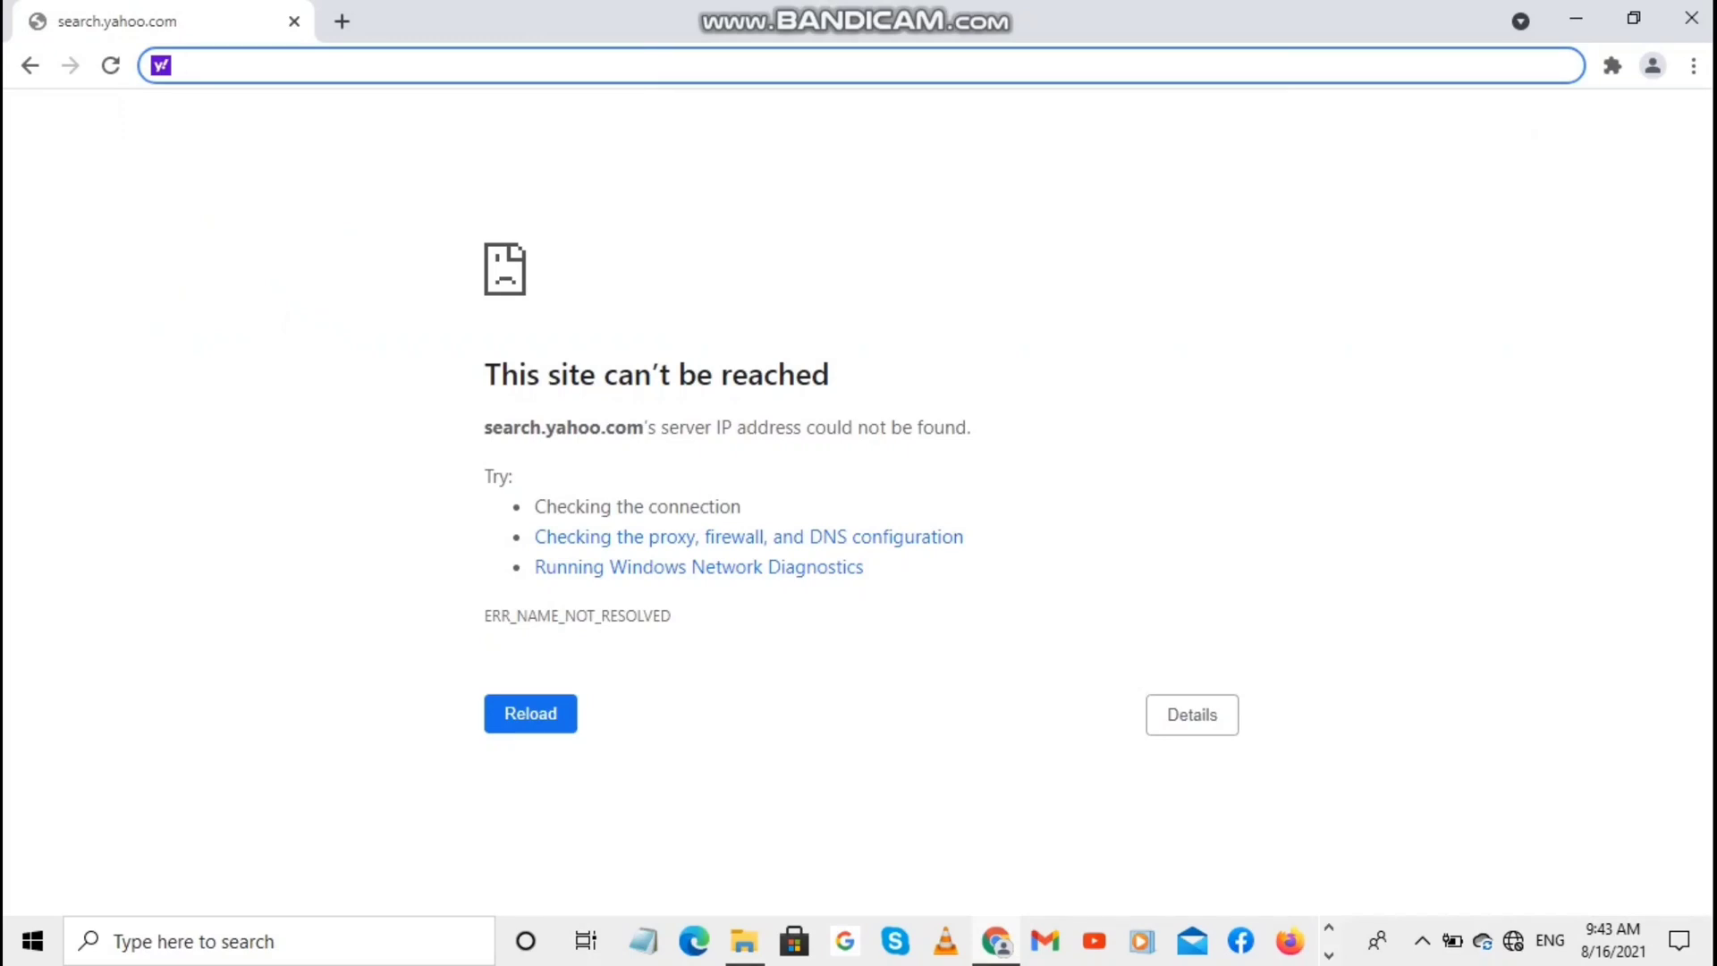
{"action": "type", "text": "192.16"}
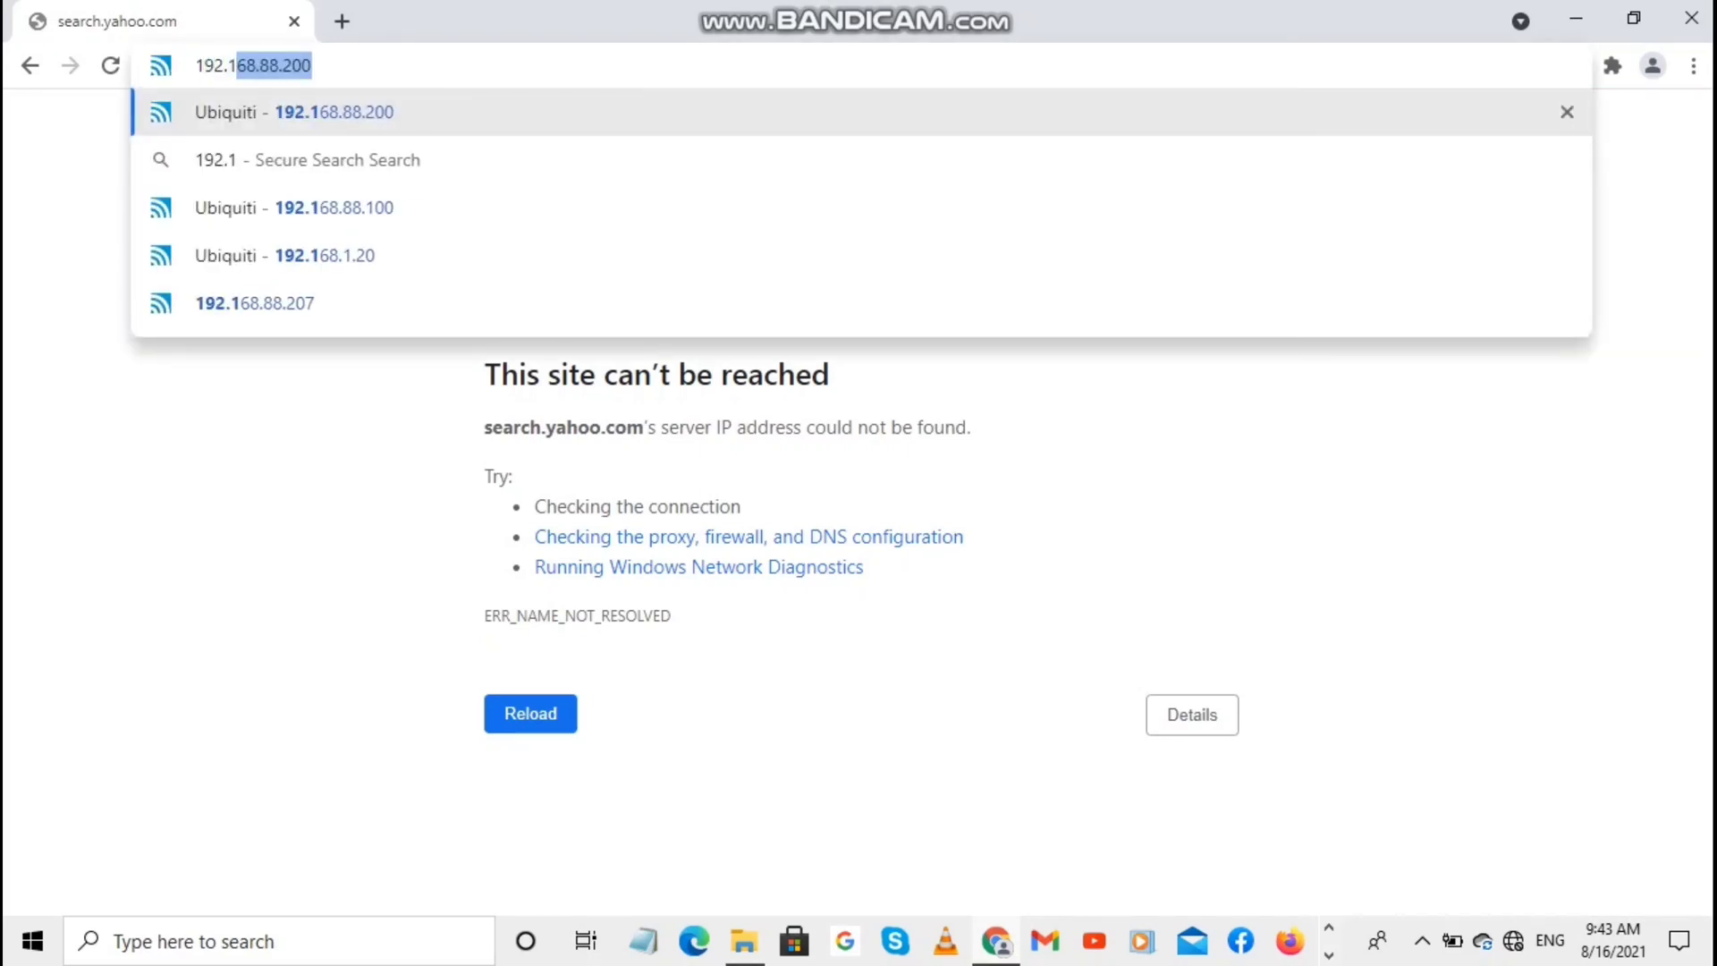
{"action": "type", "text": "8.88"}
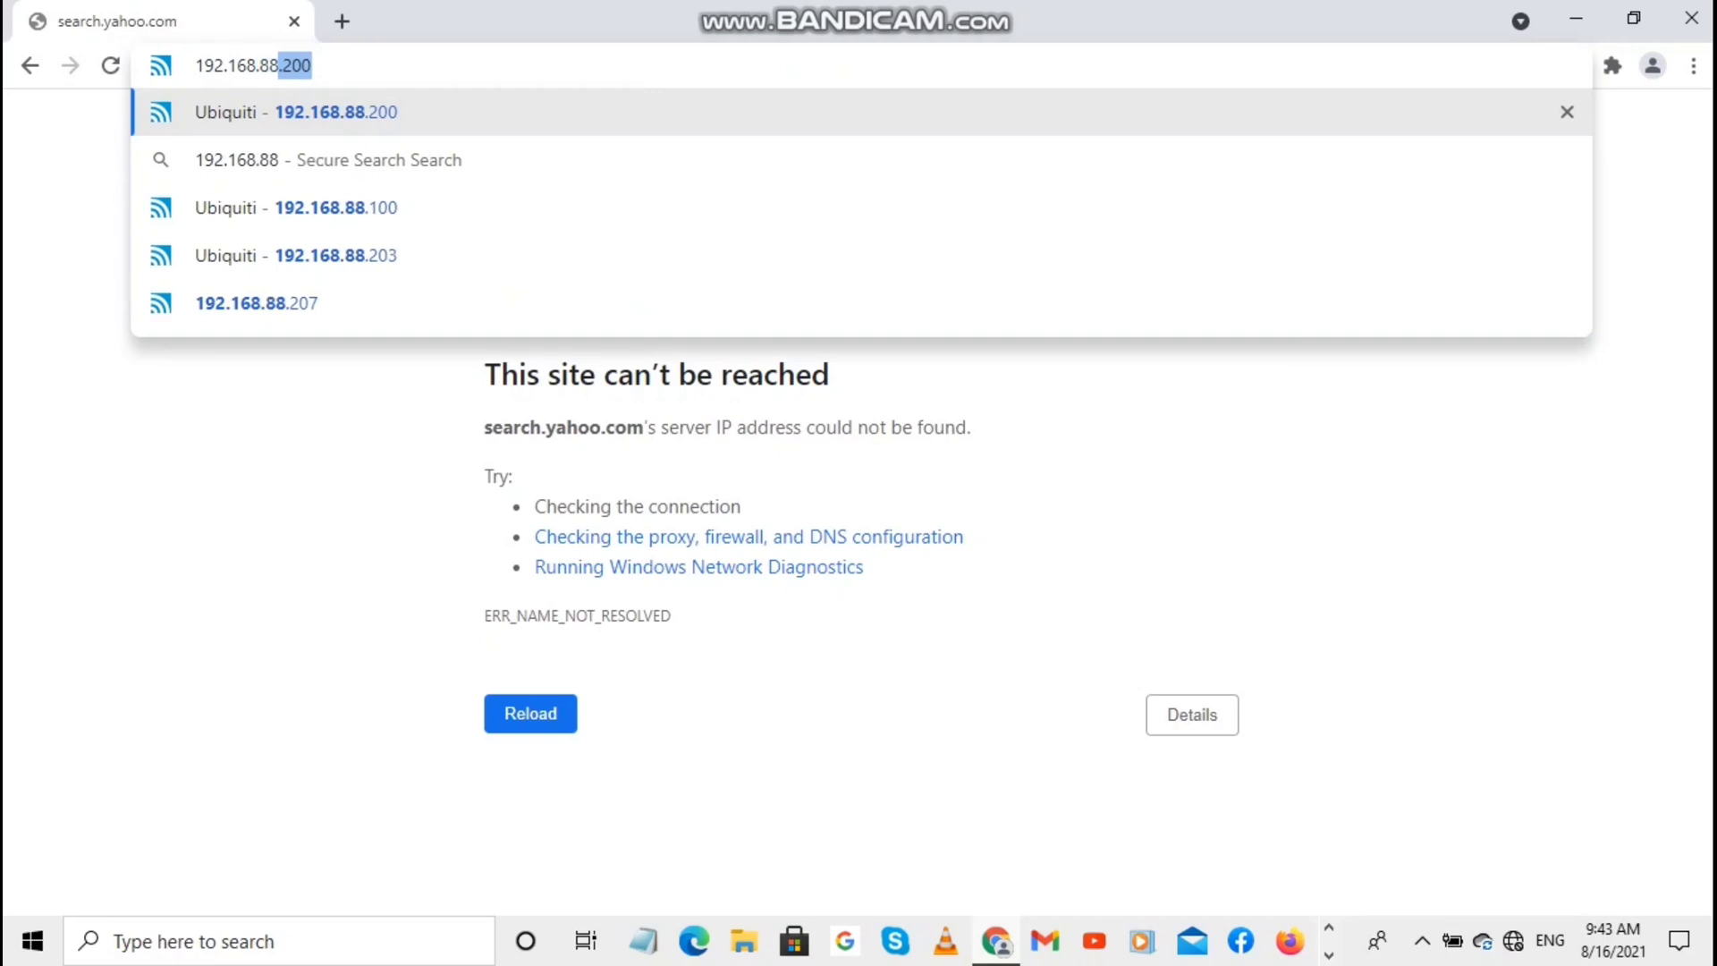
{"action": "type", "text": ".208"}
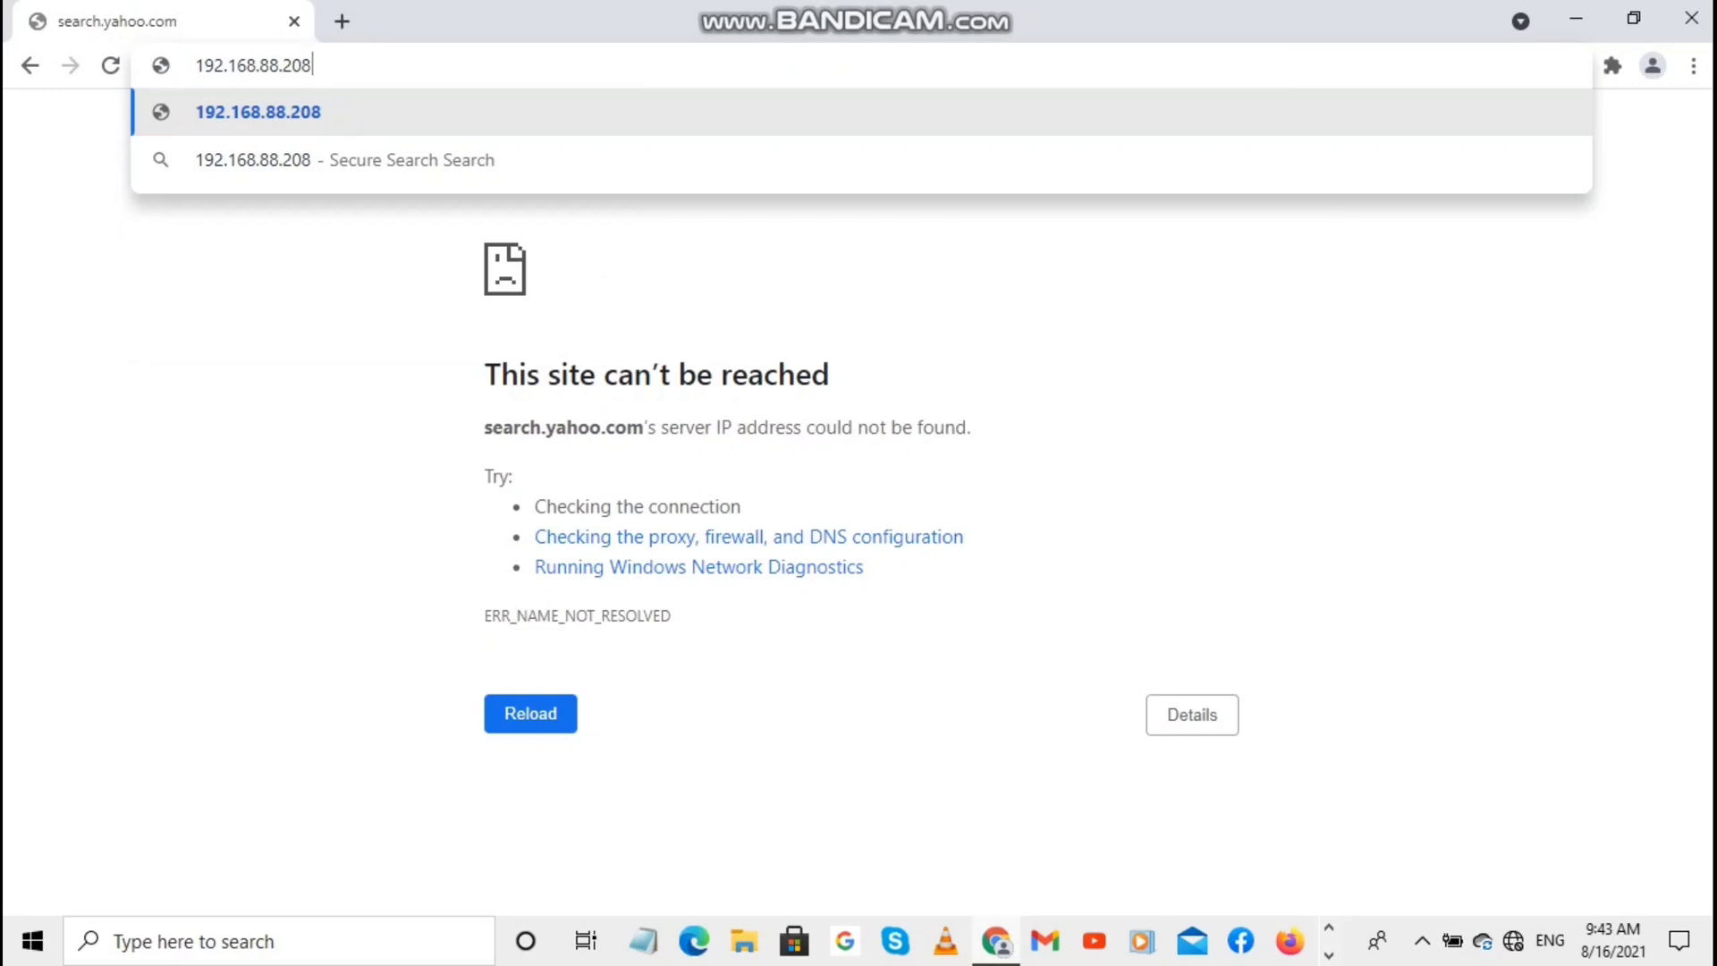
{"action": "key", "text": "Return"}
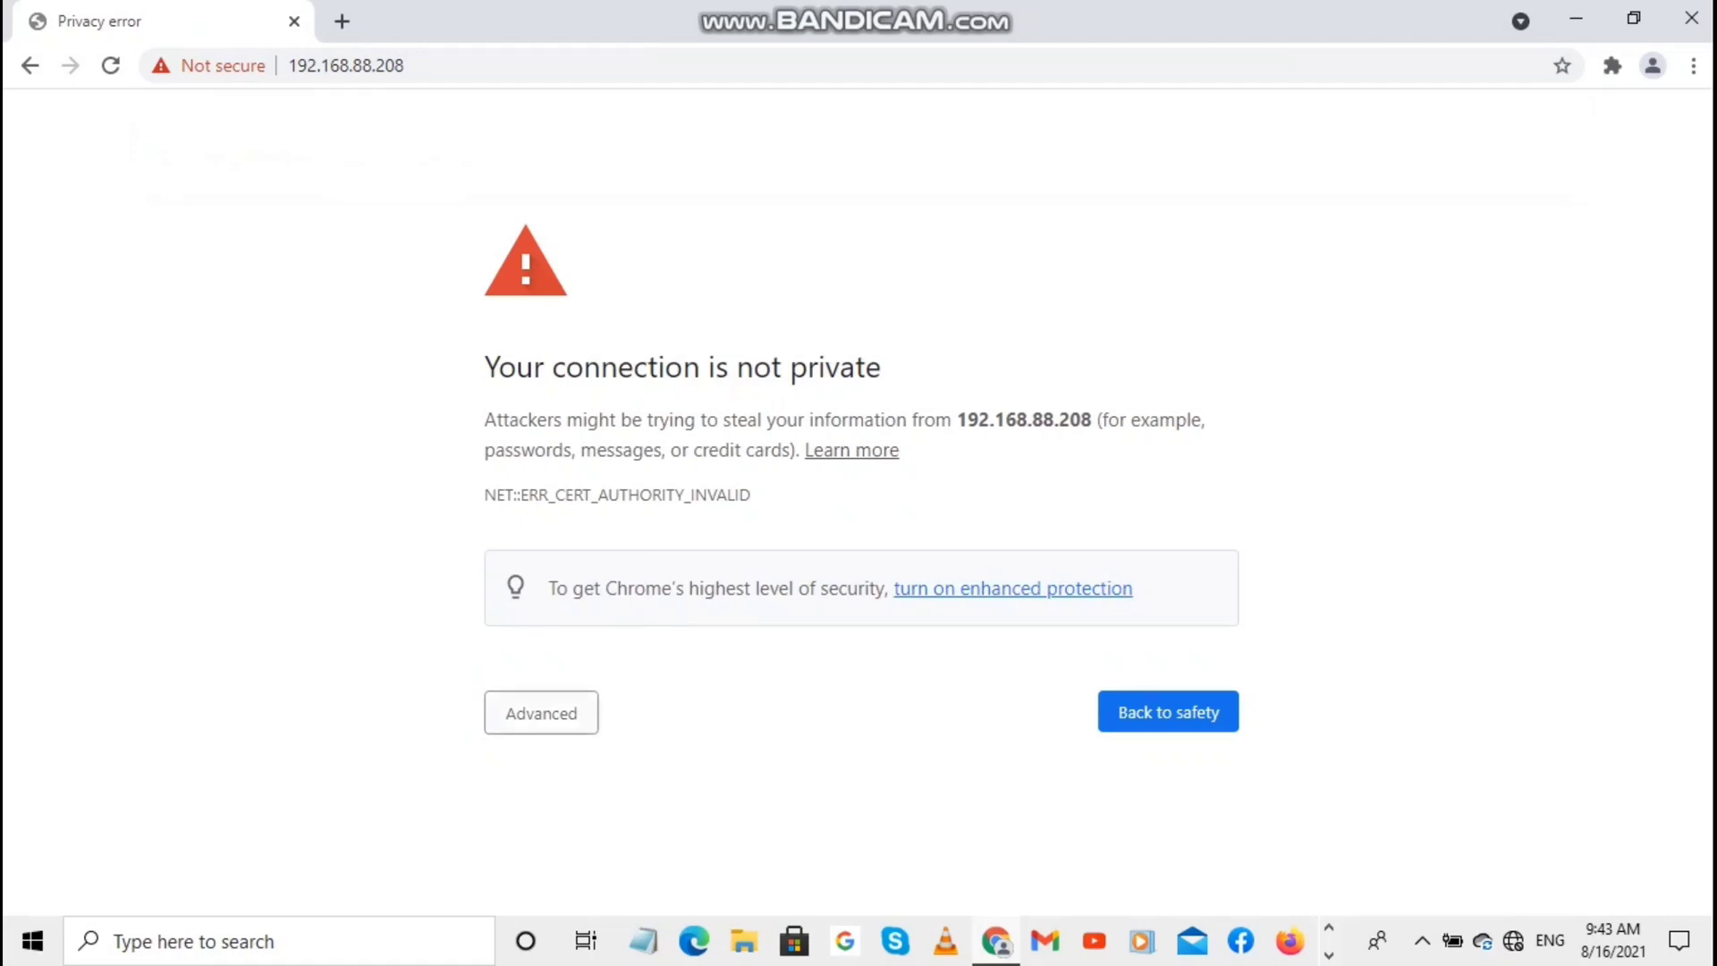
{"action": "left_click", "coordinate": [541, 712]}
{"action": "scroll", "coordinate": [591, 729], "scroll_direction": "down", "scroll_amount": 1}
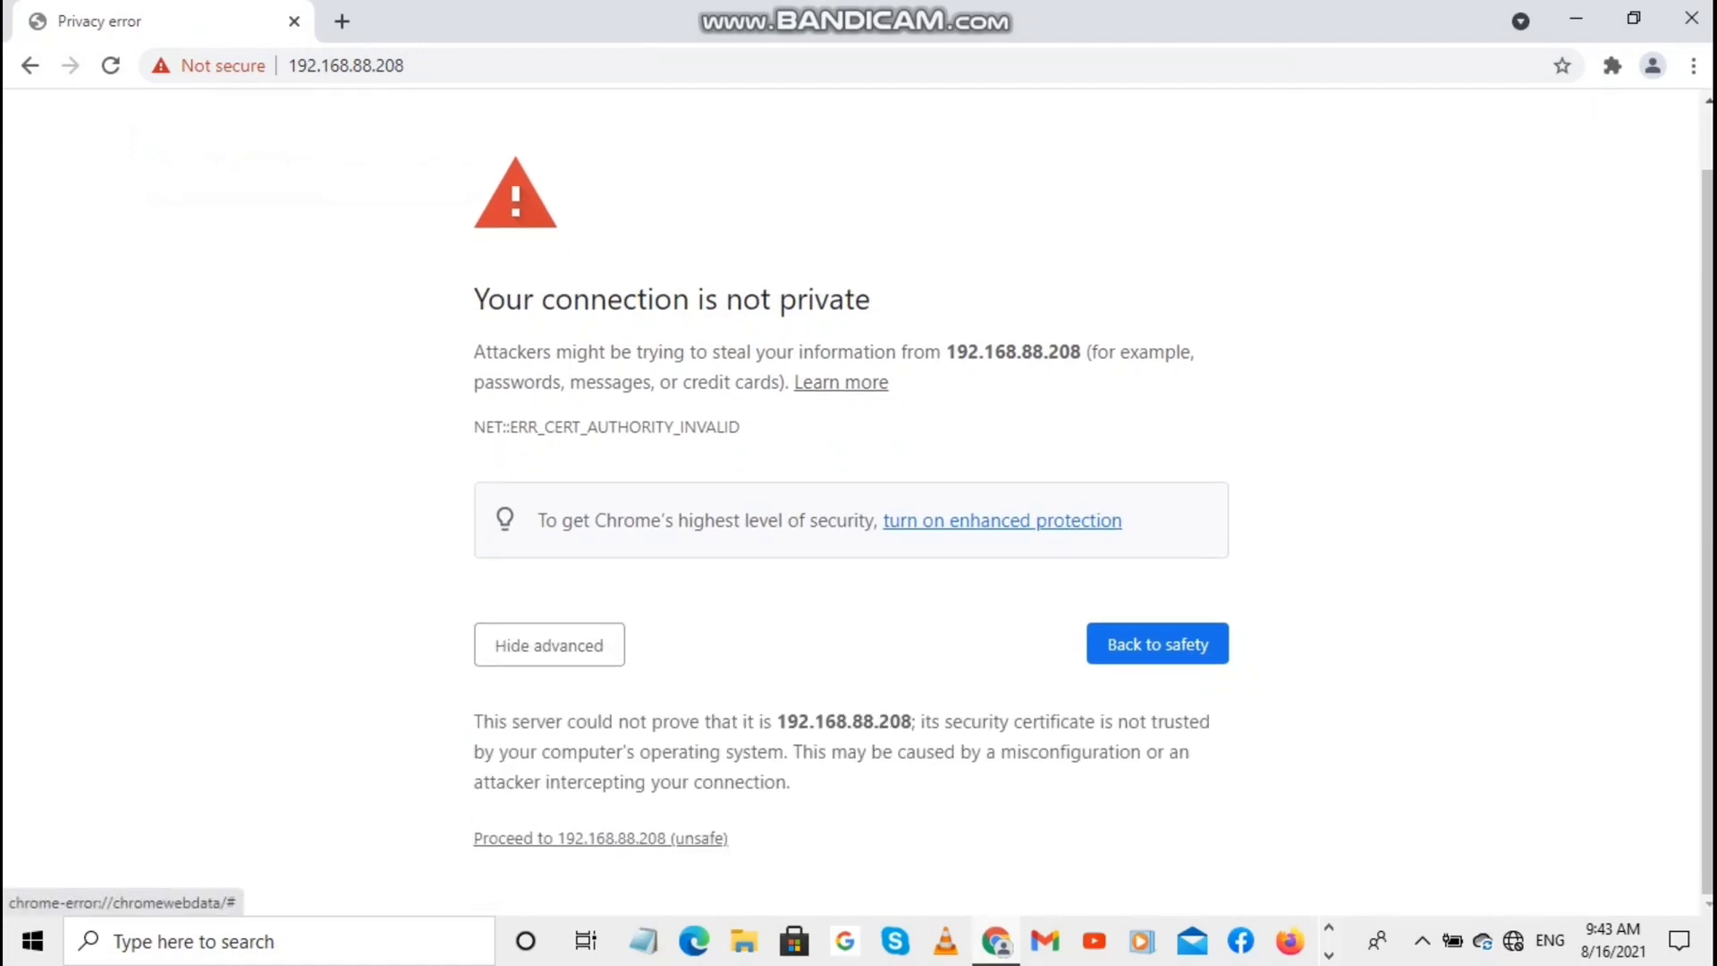
{"action": "left_click", "coordinate": [600, 839]}
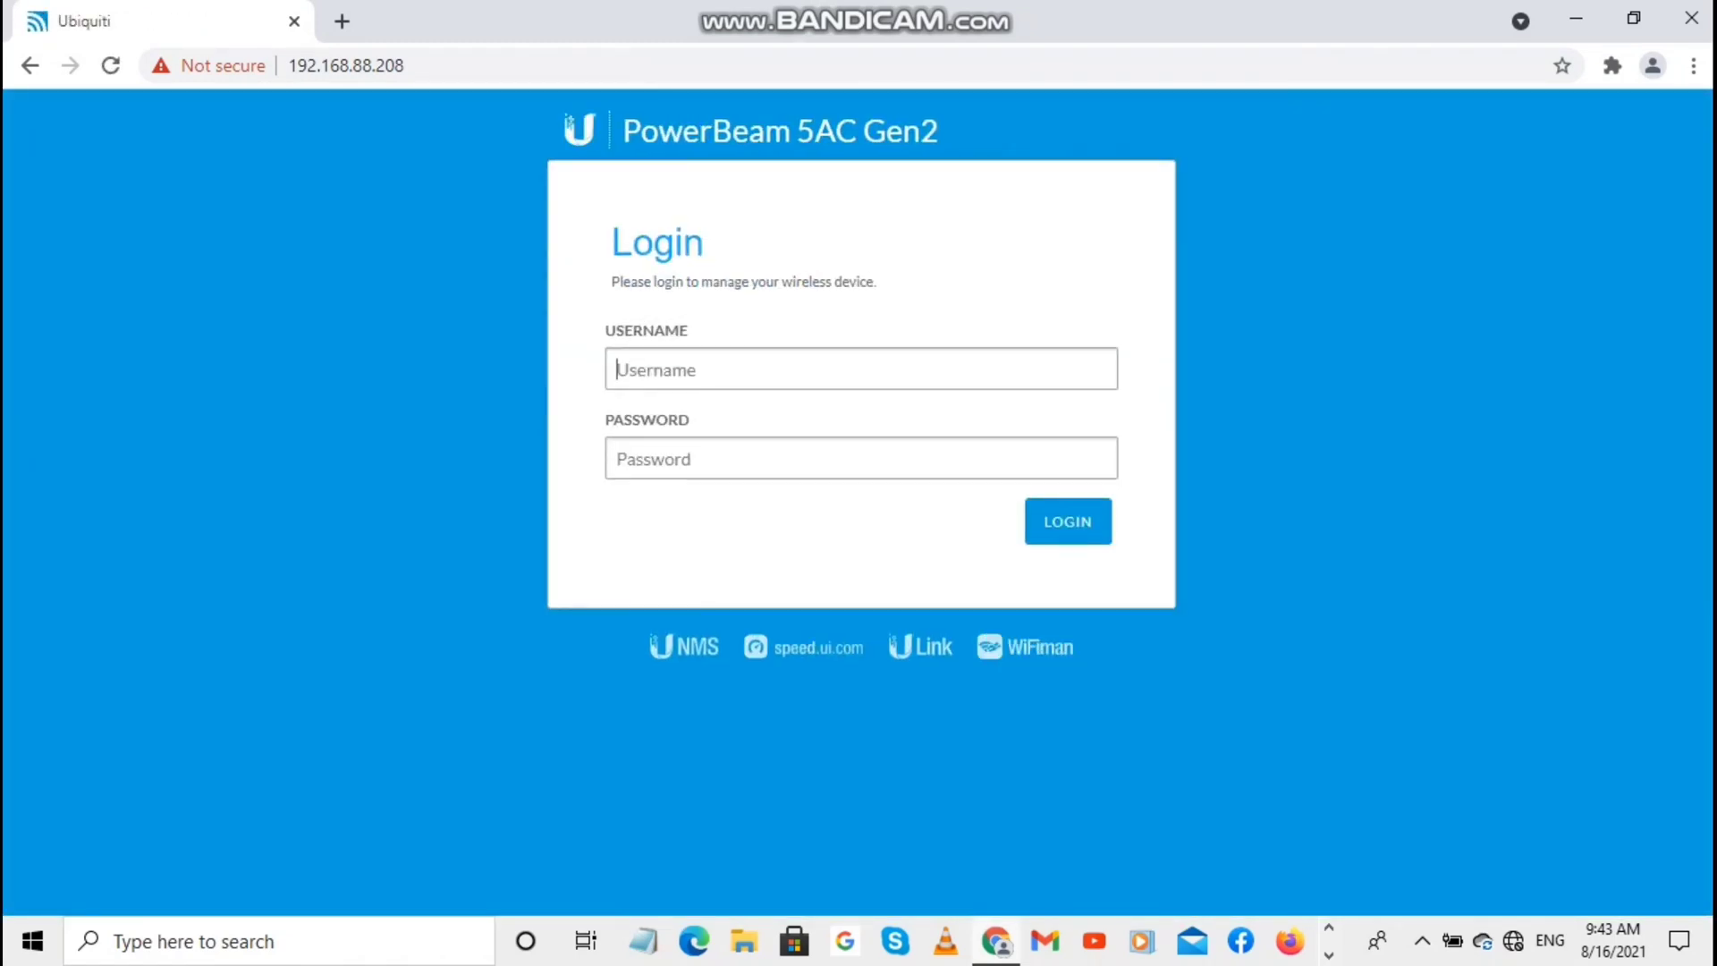
Log in to the PowerBeam 5AC Gen2 with the username admin and the account password
{"action": "key", "text": "Down"}
{"action": "key", "text": "Escape"}
{"action": "key", "text": "Down"}
{"action": "key", "text": "Return"}
{"action": "key", "text": "Tab"}
{"action": "type", "text": "•"}
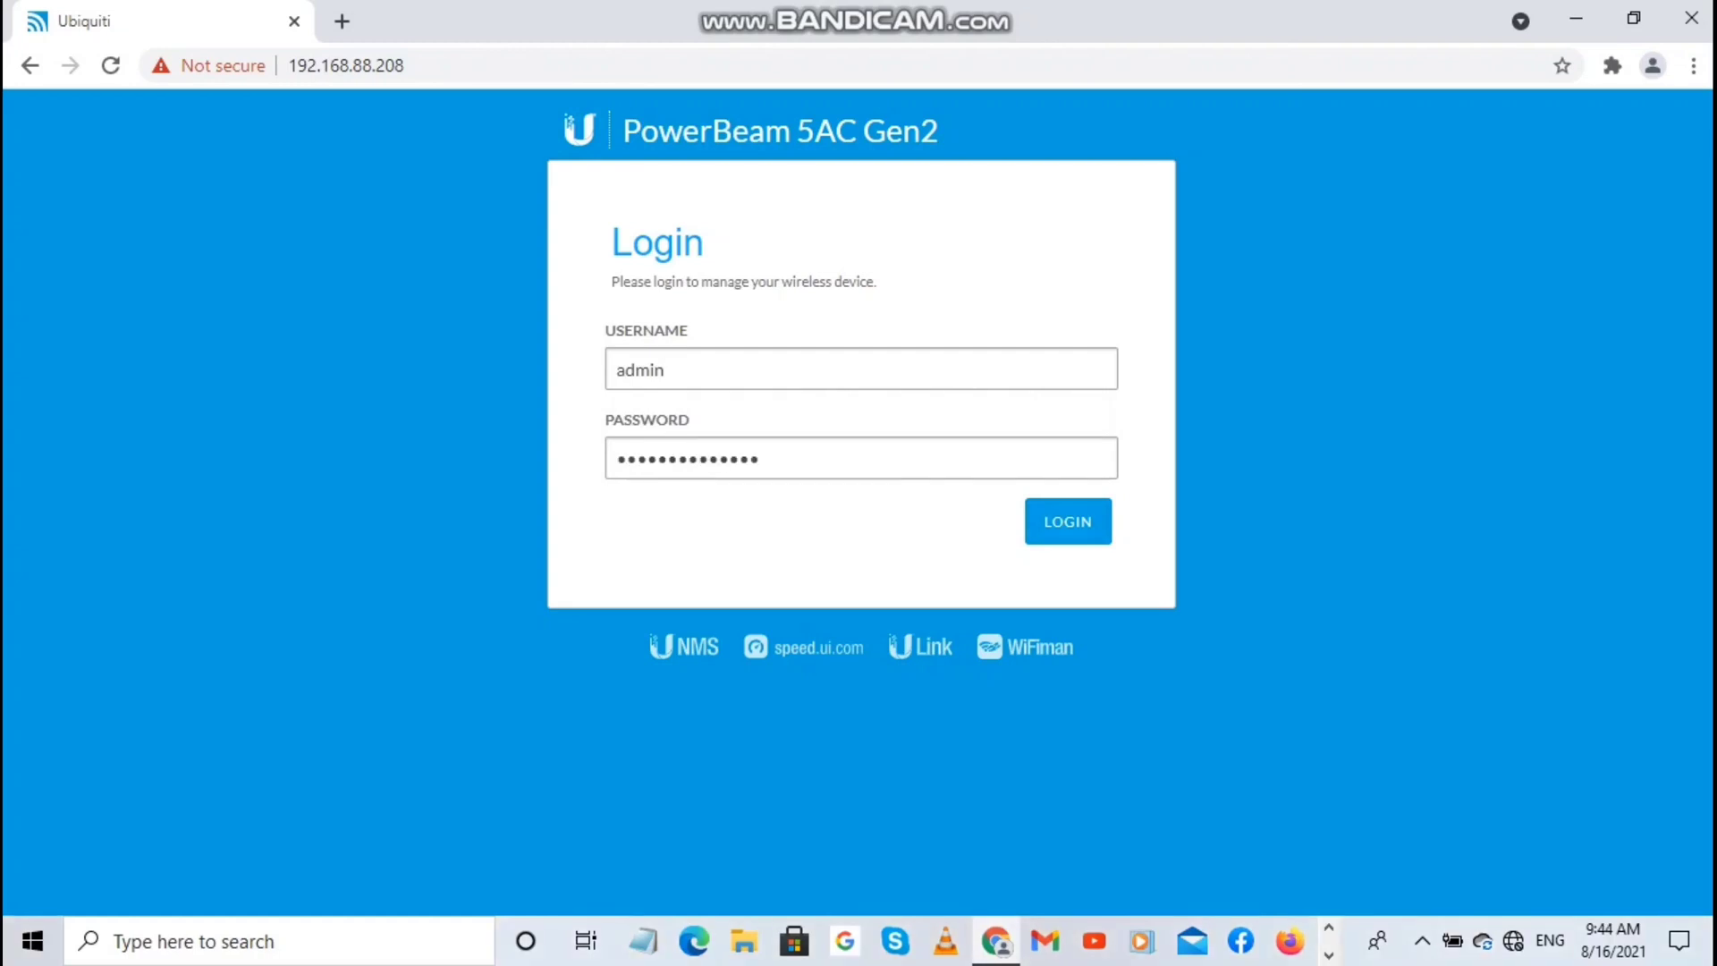
{"action": "key", "text": "Return"}
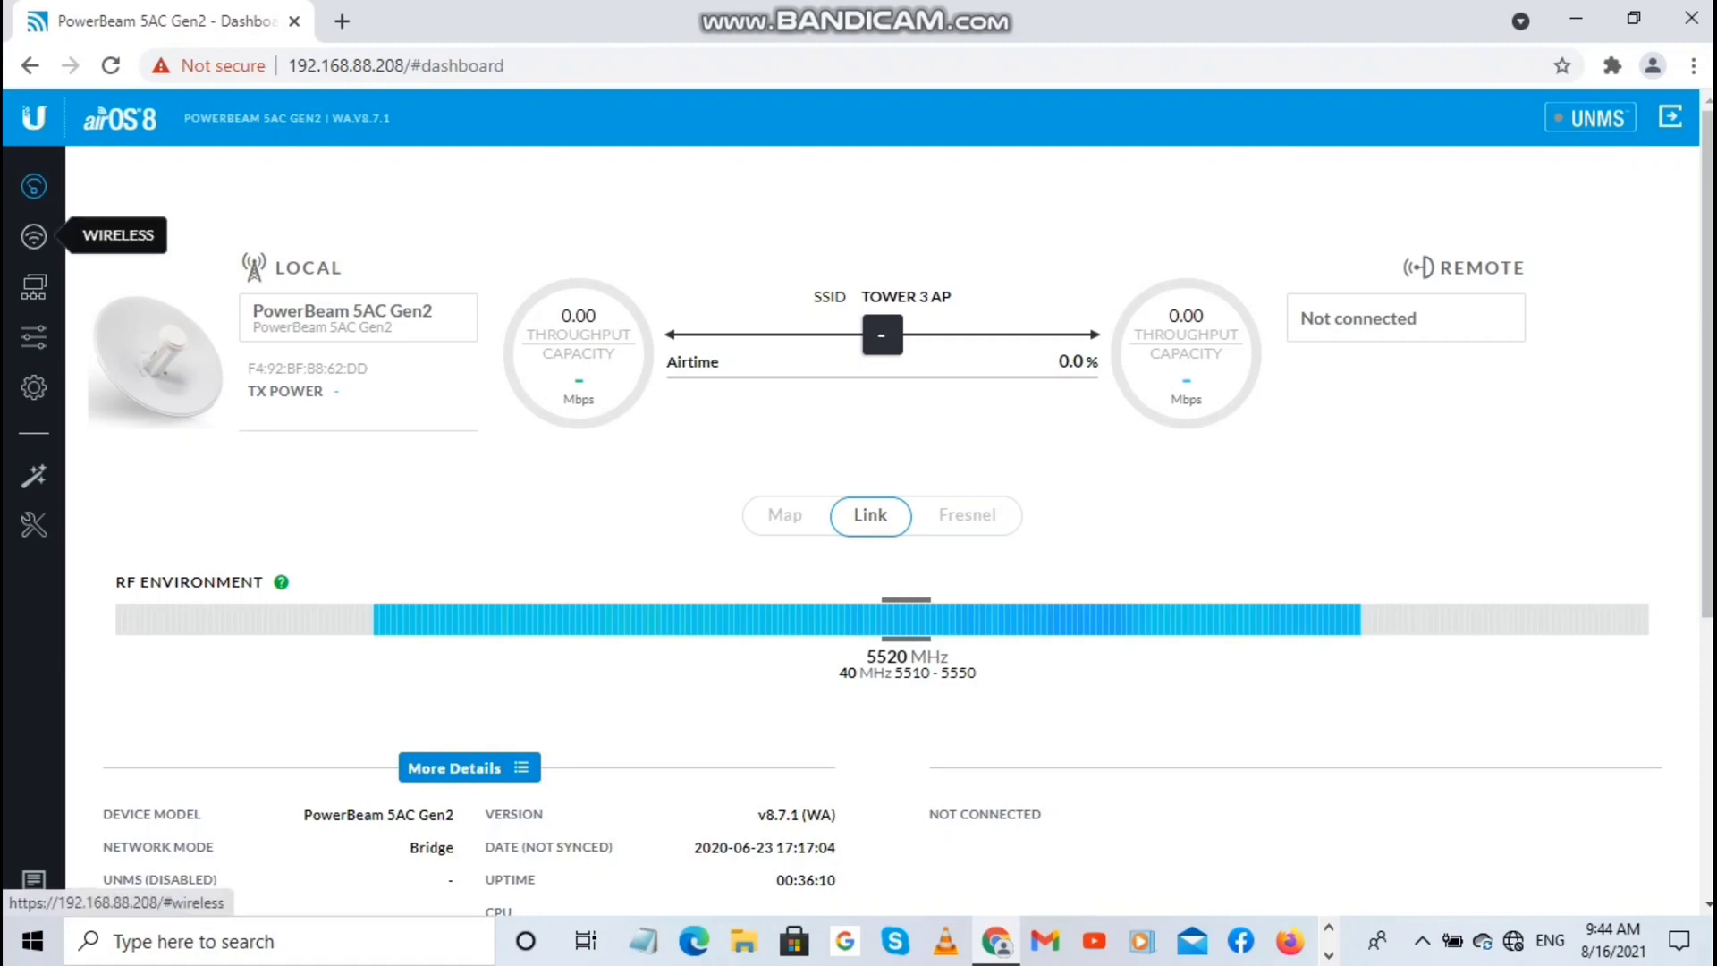
Review the device's wireless settings, including security, signal LED thresholds and the expanded advanced options
{"action": "left_click", "coordinate": [34, 236]}
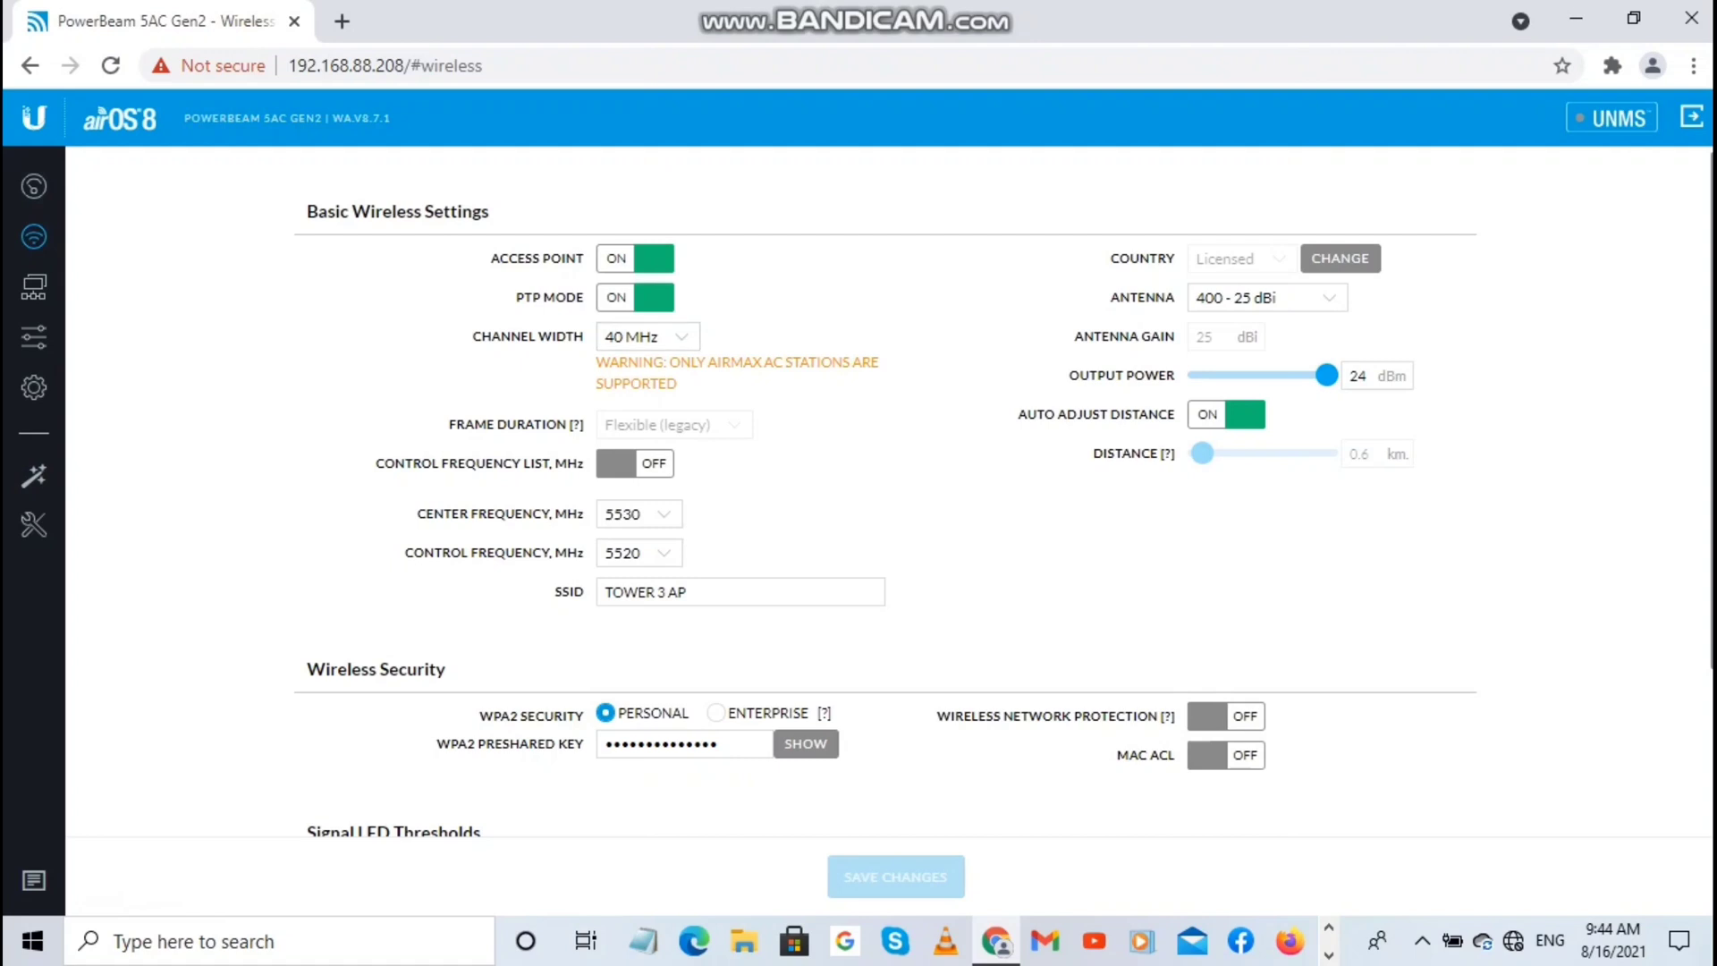
{"action": "scroll", "coordinate": [1003, 491], "scroll_direction": "down", "scroll_amount": 2}
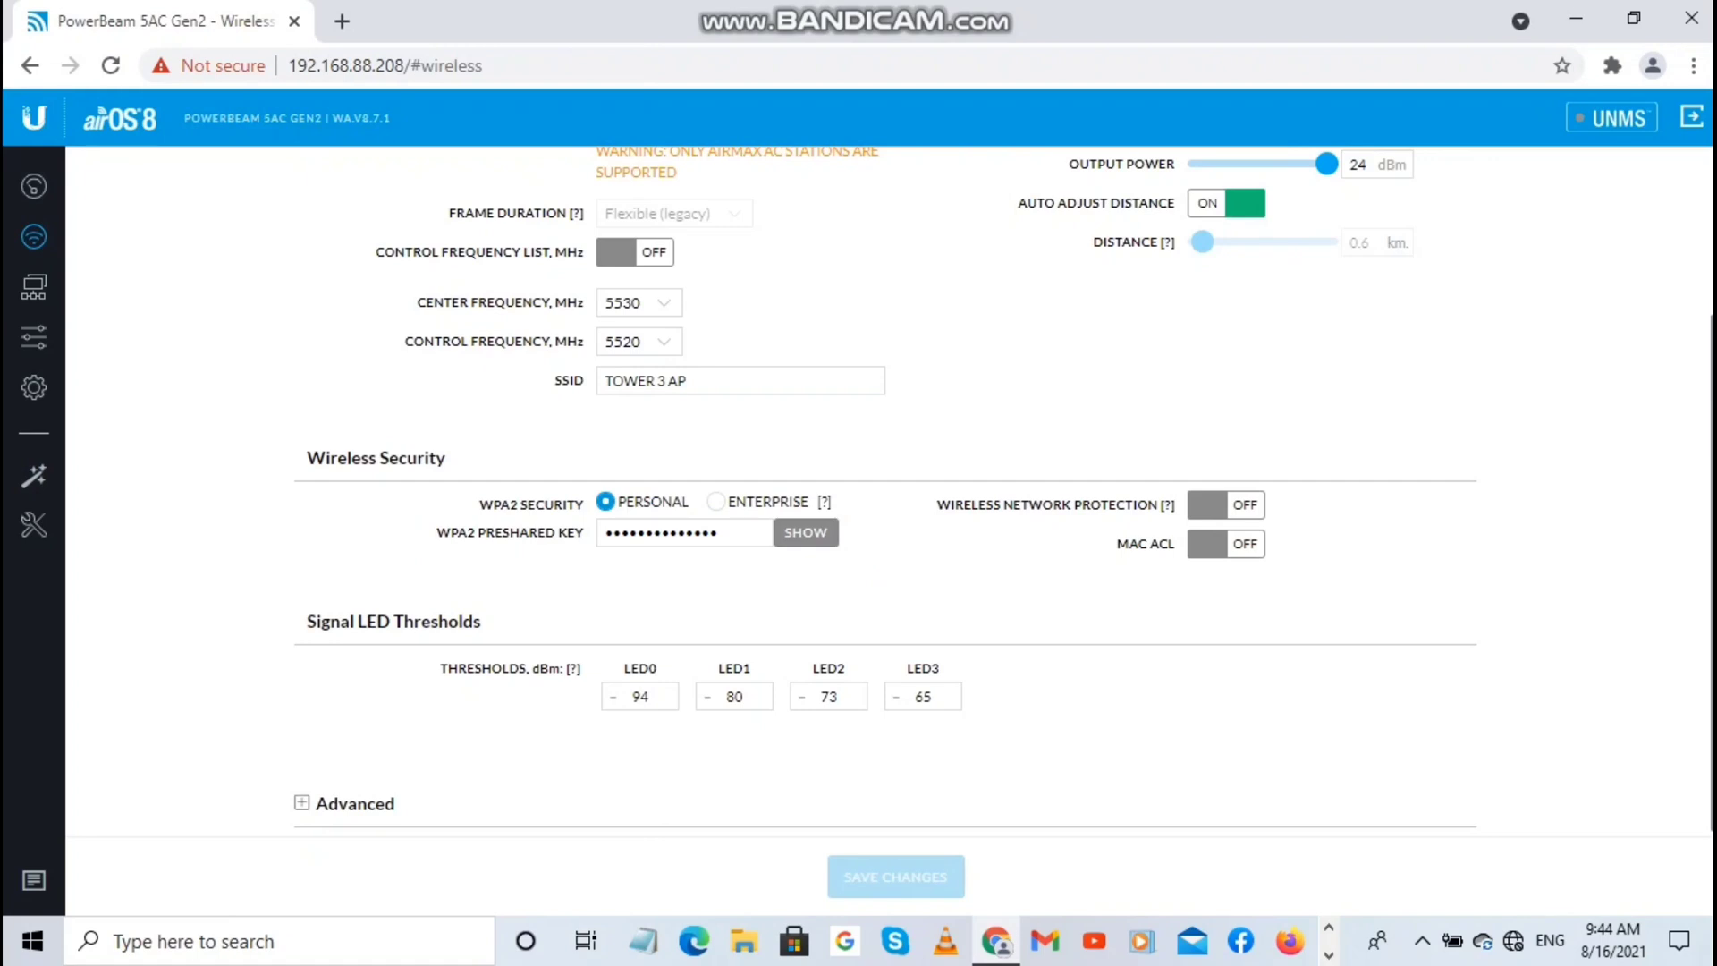
{"action": "scroll", "coordinate": [885, 492], "scroll_direction": "up", "scroll_amount": 3}
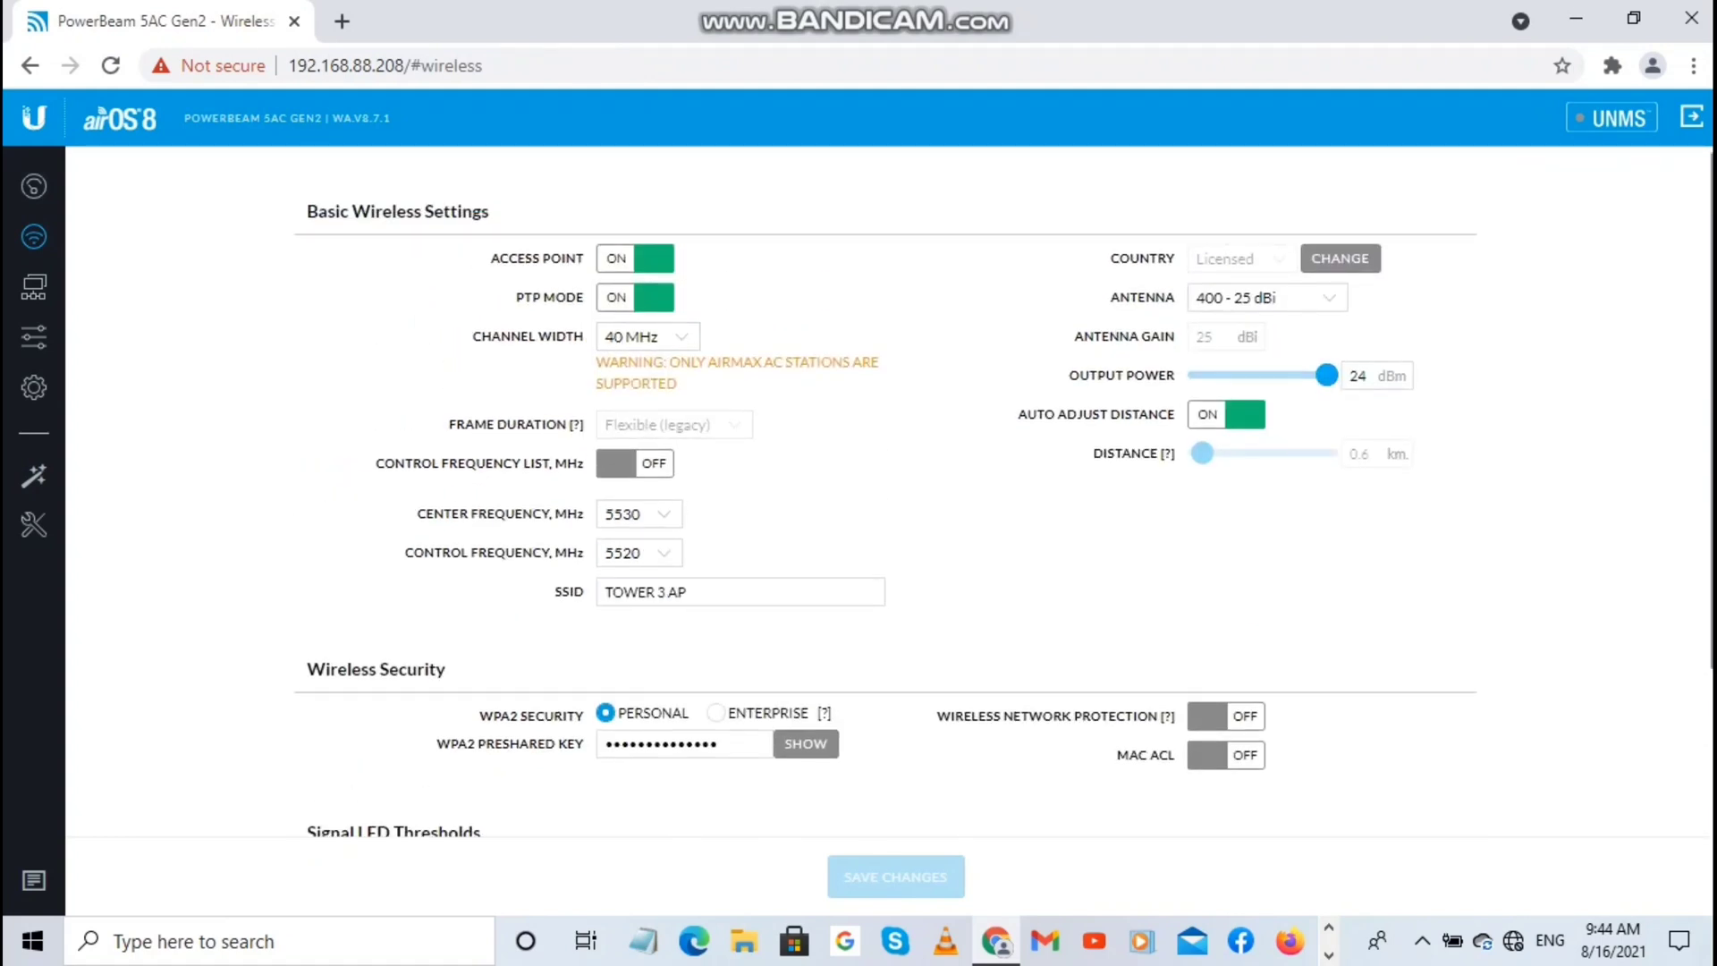
{"action": "scroll", "coordinate": [894, 492], "scroll_direction": "down", "scroll_amount": 3}
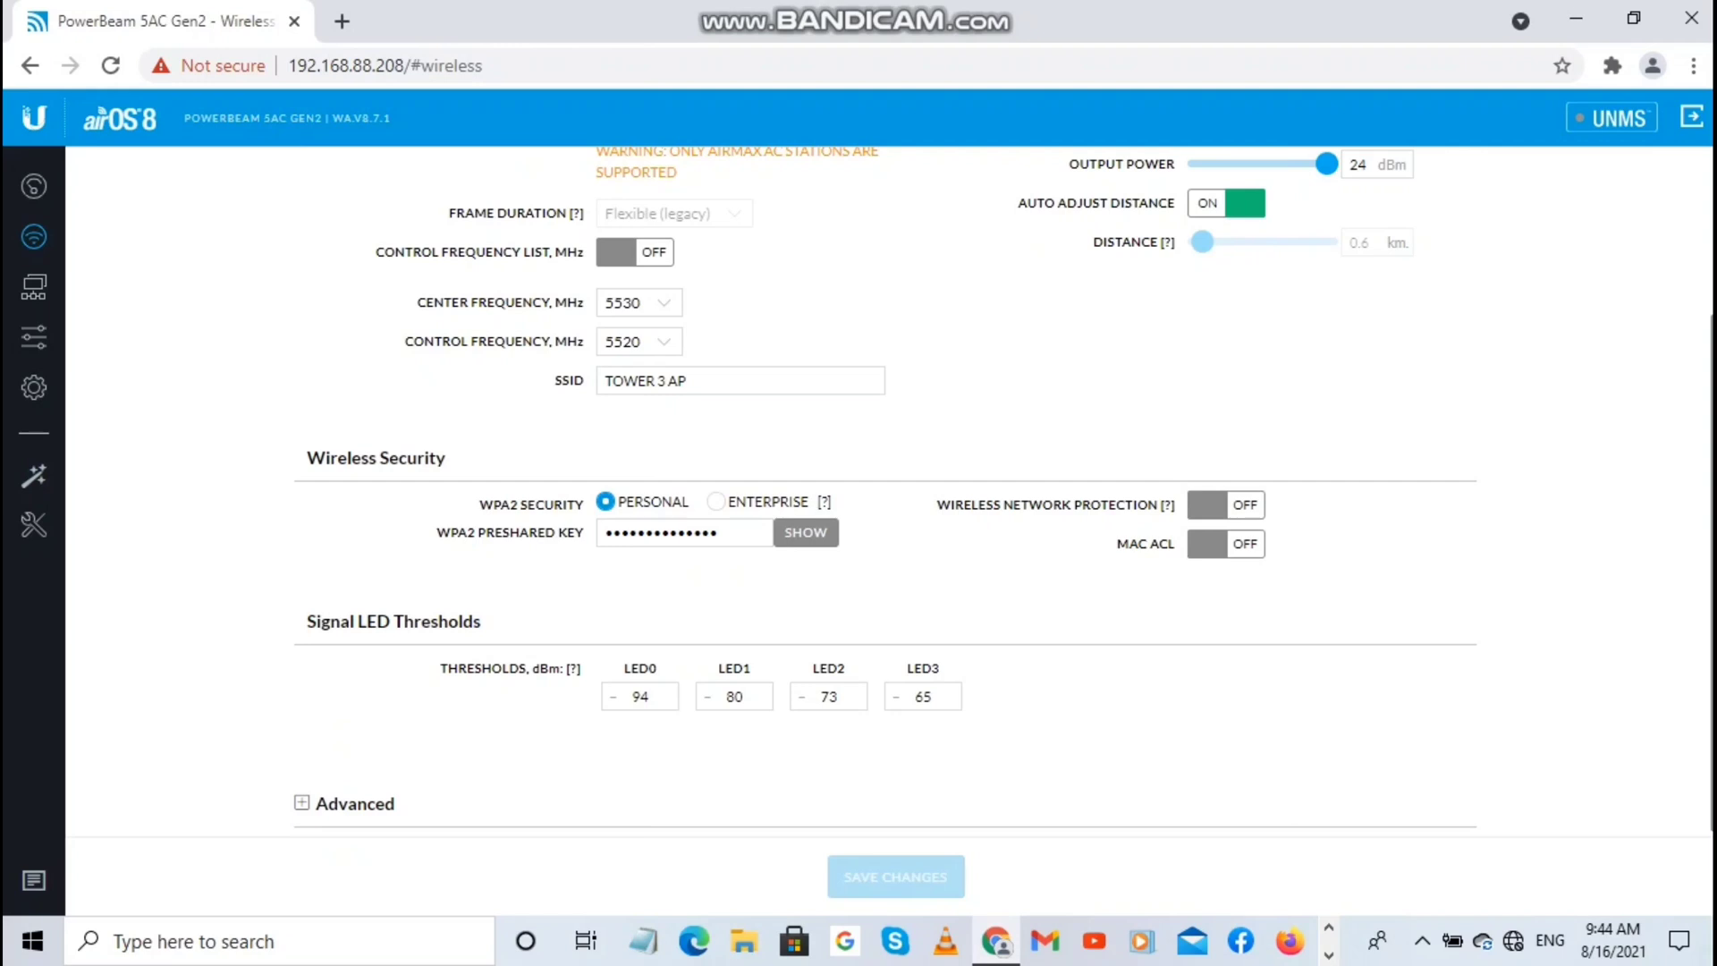
{"action": "scroll", "coordinate": [885, 492], "scroll_direction": "up", "scroll_amount": 2}
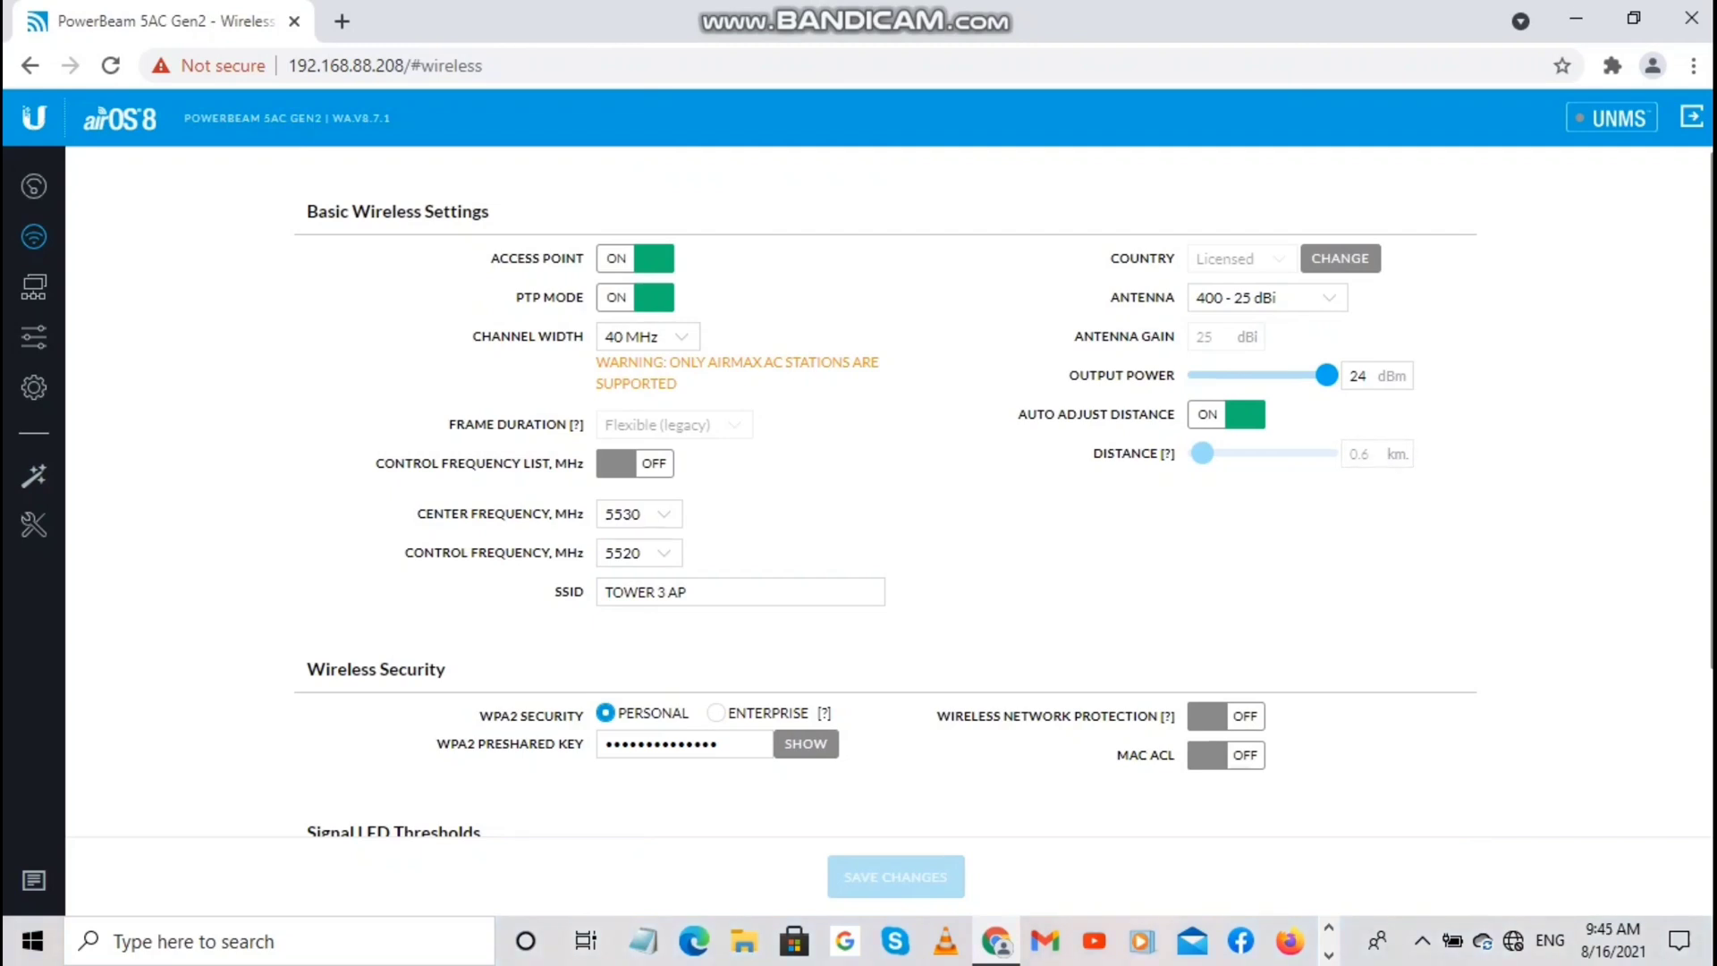
{"action": "scroll", "coordinate": [885, 492], "scroll_direction": "down", "scroll_amount": 2}
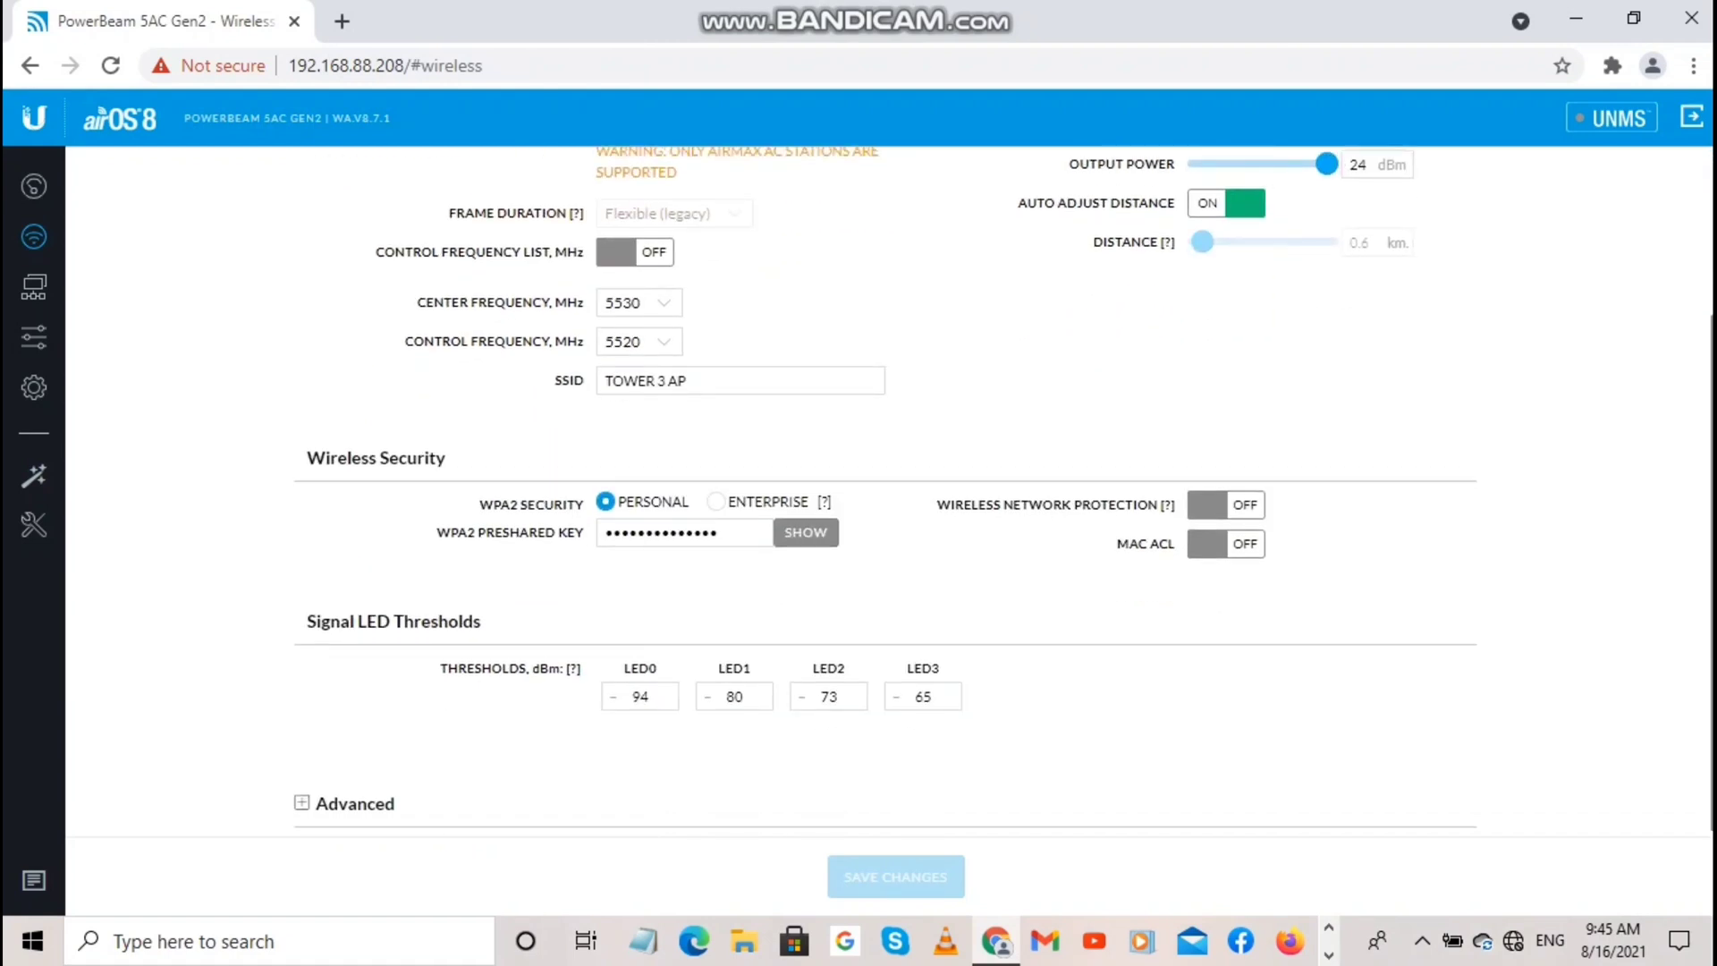
{"action": "left_click", "coordinate": [302, 803]}
{"action": "scroll", "coordinate": [885, 492], "scroll_direction": "down", "scroll_amount": 2}
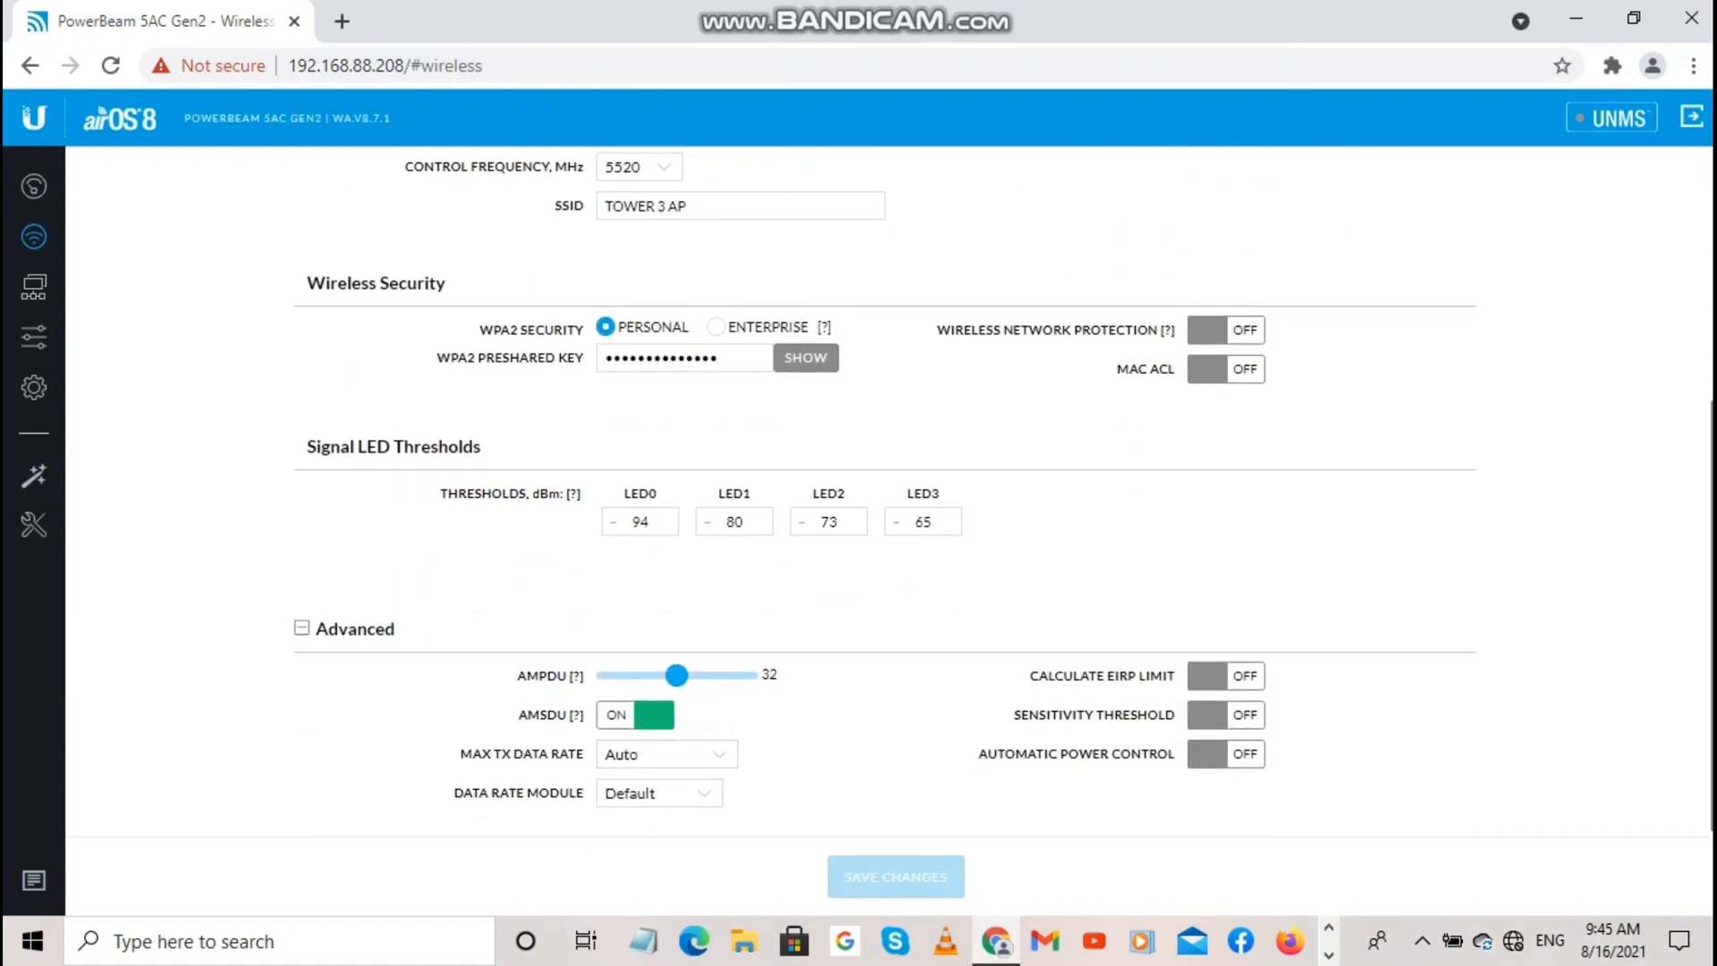
{"action": "scroll", "coordinate": [885, 492], "scroll_direction": "up", "scroll_amount": 4}
Check the management network settings and the available configuration modes on the network page
{"action": "left_click", "coordinate": [34, 286]}
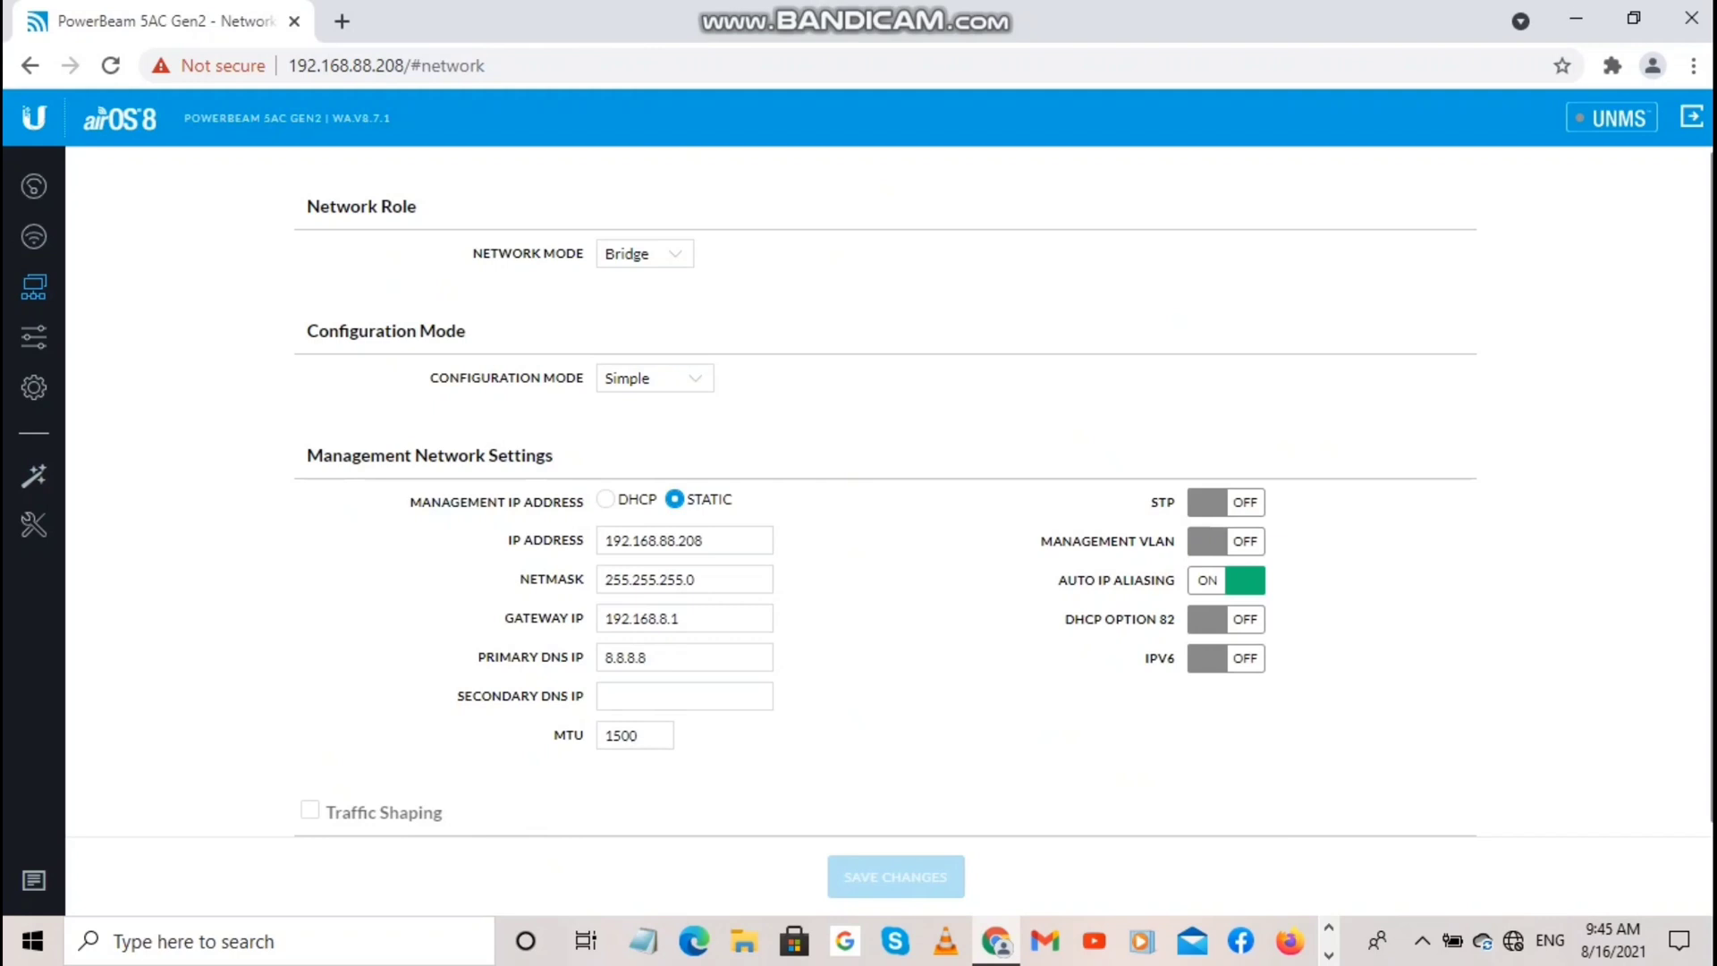
{"action": "left_click", "coordinate": [707, 540]}
{"action": "left_click", "coordinate": [655, 378]}
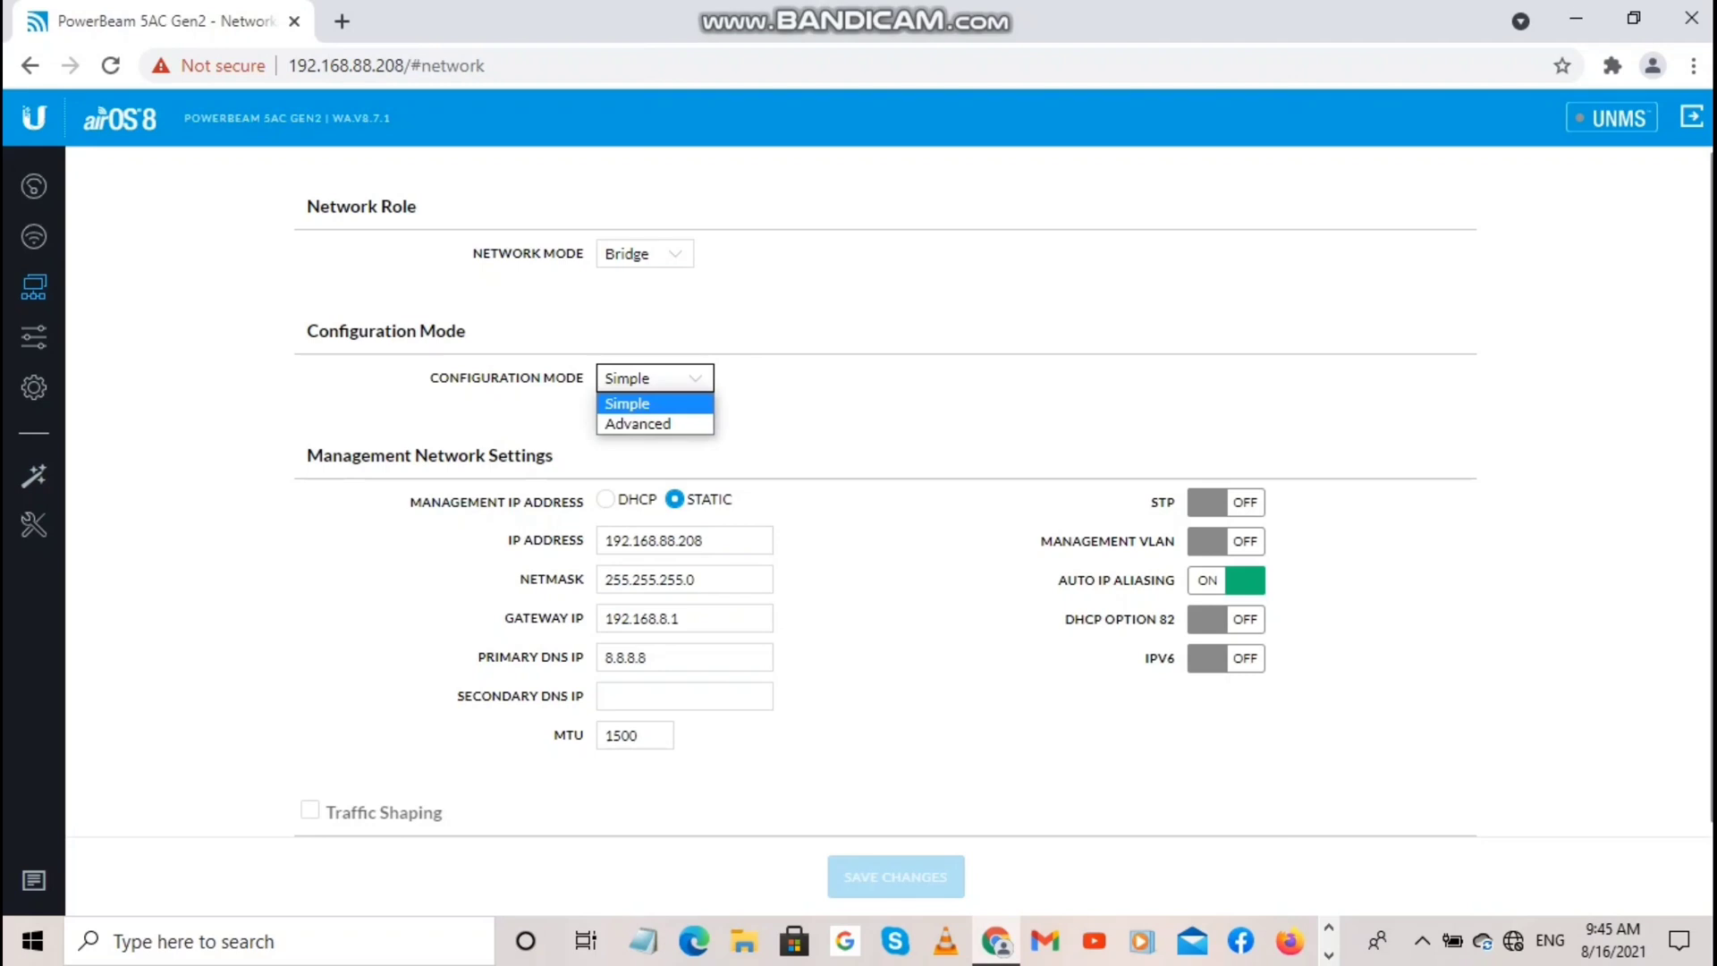
{"action": "left_click", "coordinate": [655, 377]}
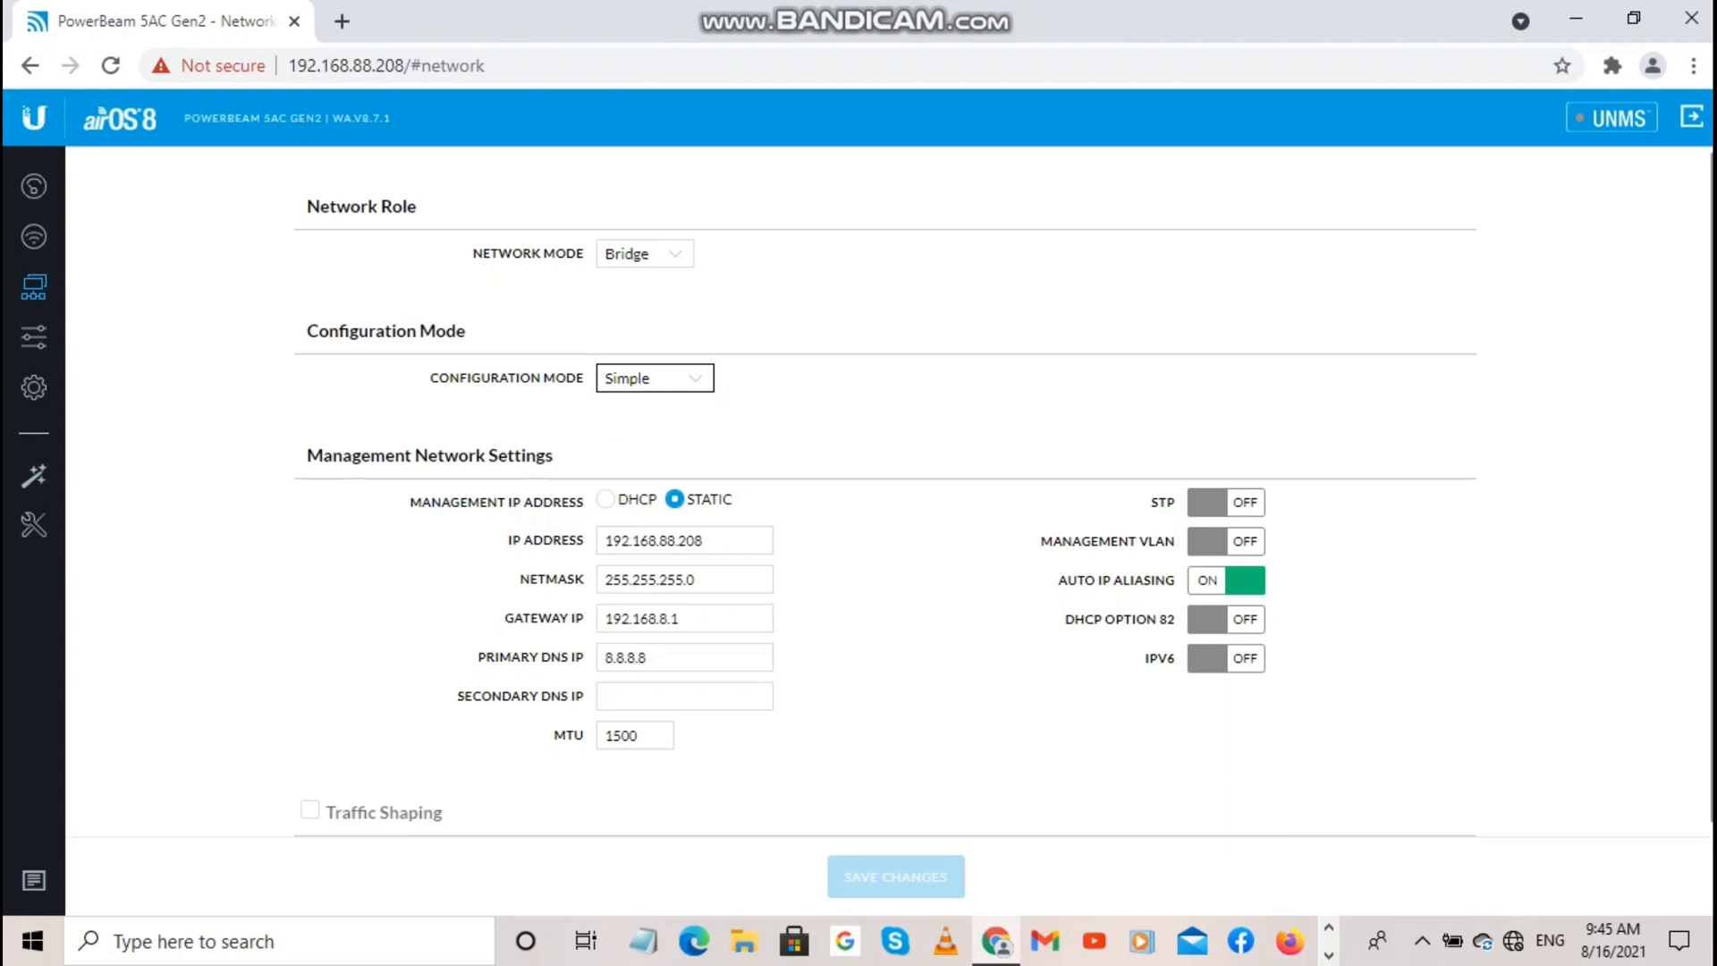
Review the services settings for the web server, SSH server, system log and device discovery
{"action": "left_click", "coordinate": [34, 337]}
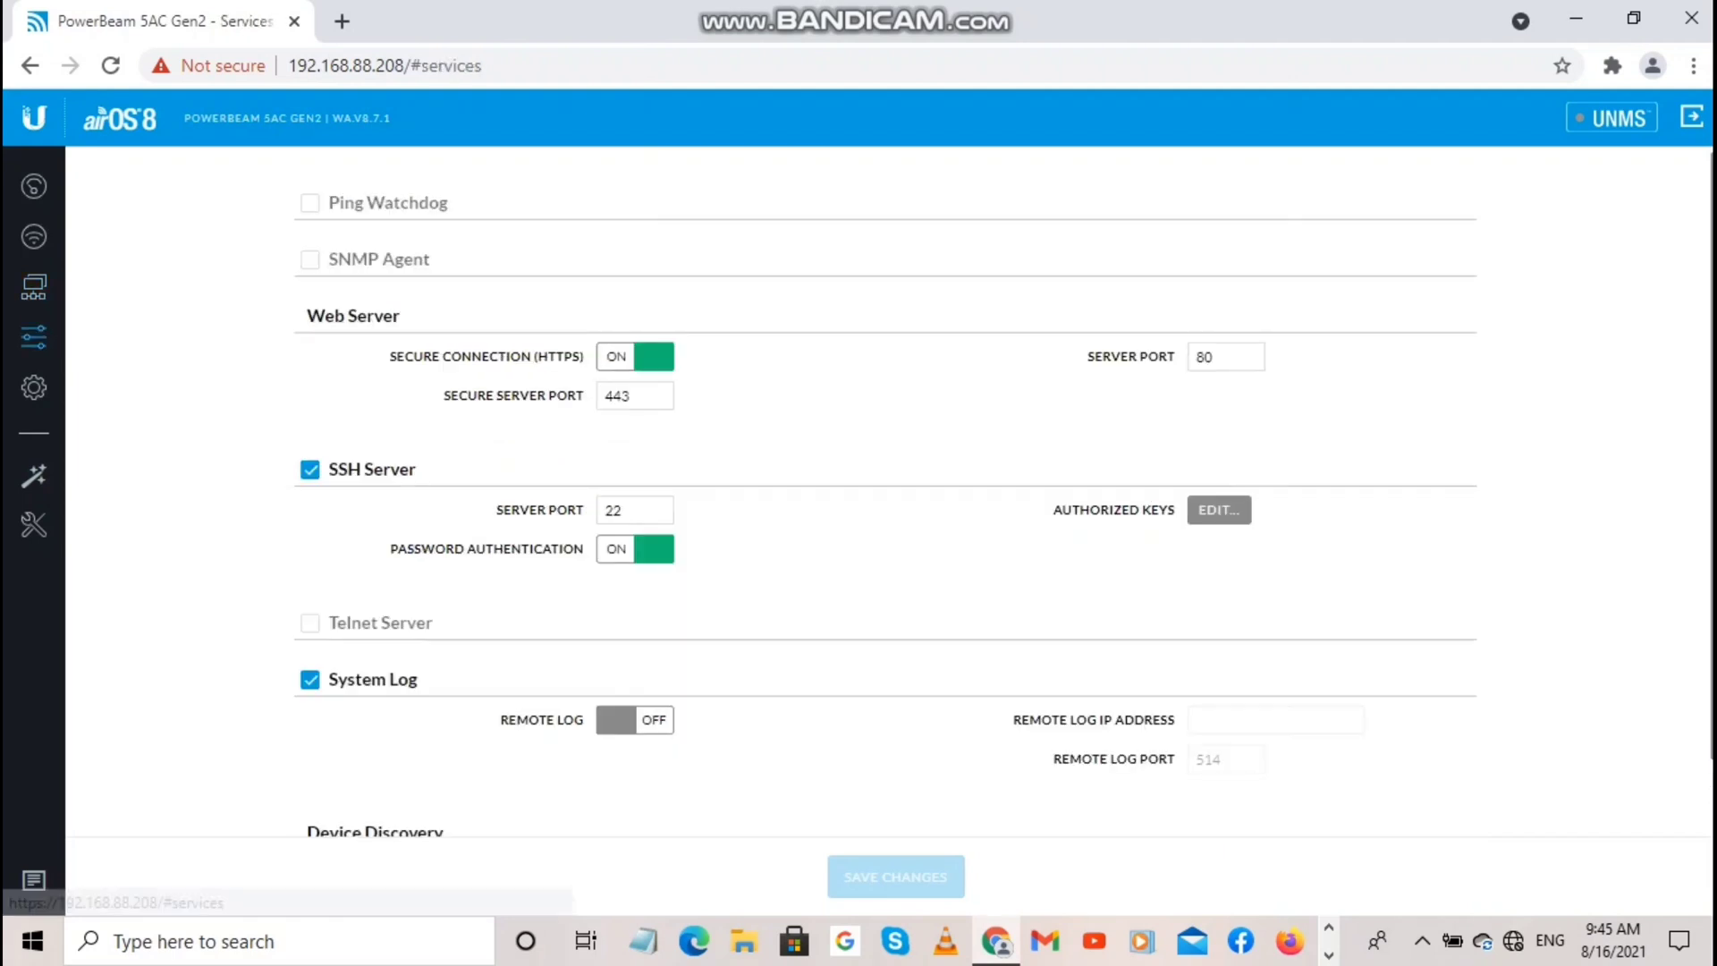
{"action": "scroll", "coordinate": [894, 491], "scroll_direction": "down", "scroll_amount": 1}
{"action": "scroll", "coordinate": [894, 491], "scroll_direction": "up", "scroll_amount": 1}
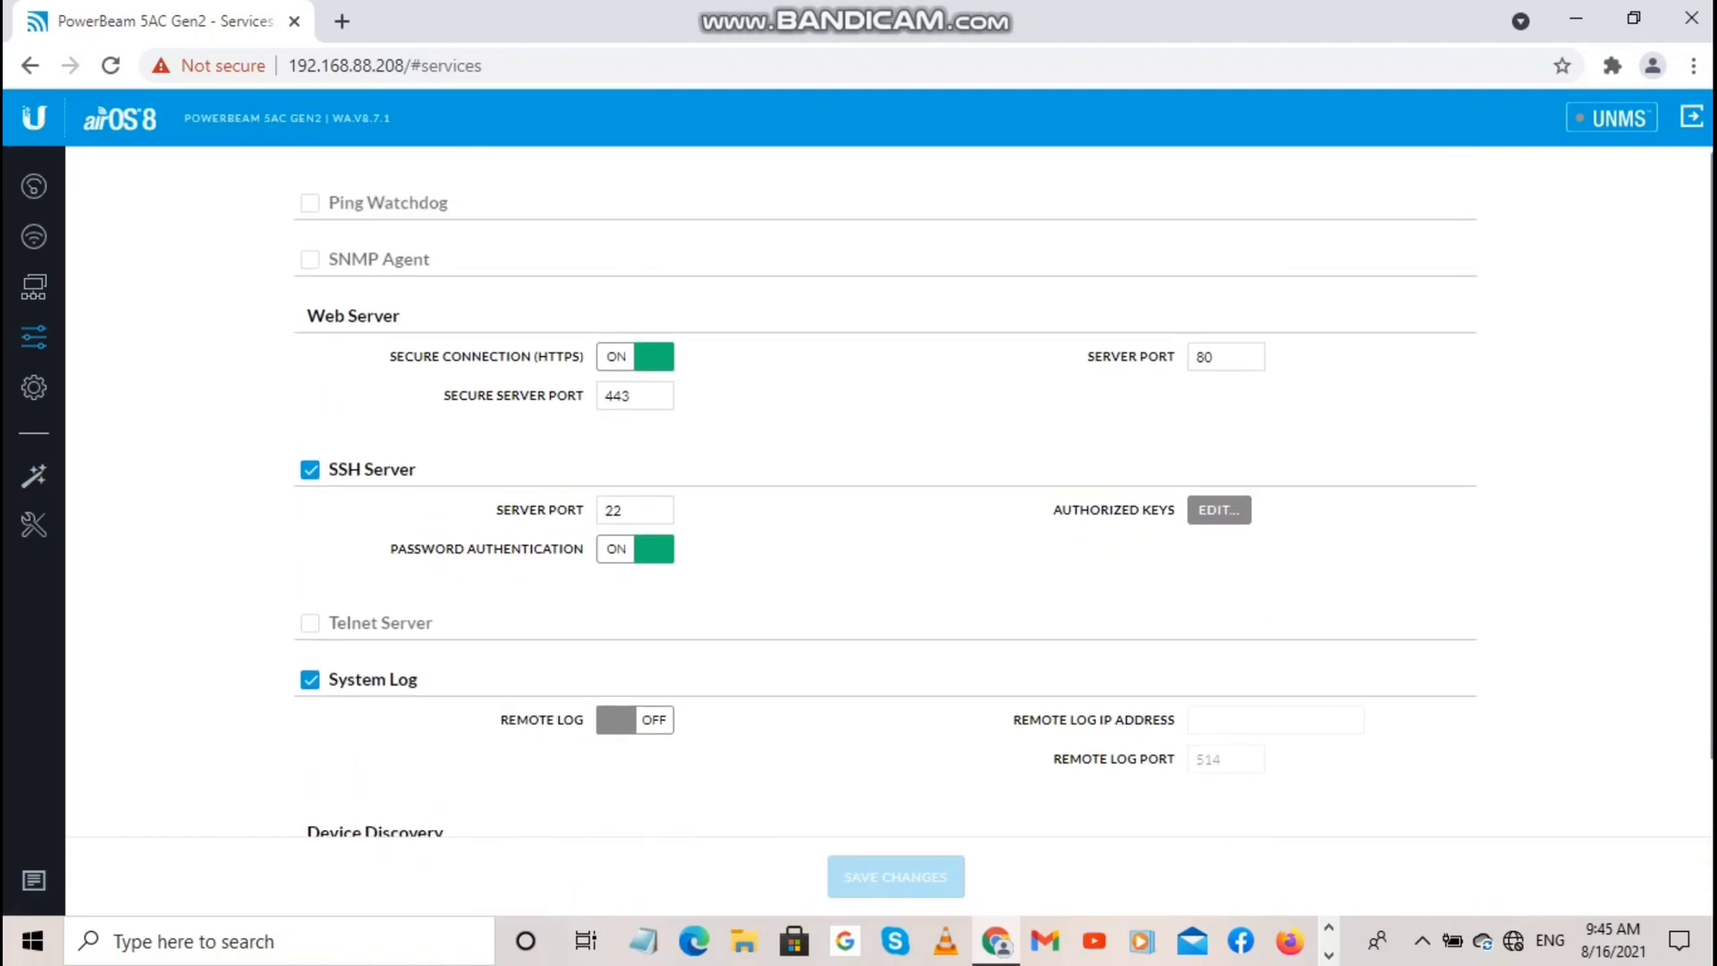
{"action": "scroll", "coordinate": [894, 492], "scroll_direction": "down", "scroll_amount": 1}
{"action": "scroll", "coordinate": [895, 492], "scroll_direction": "up", "scroll_amount": 1}
{"action": "scroll", "coordinate": [894, 492], "scroll_direction": "down", "scroll_amount": 1}
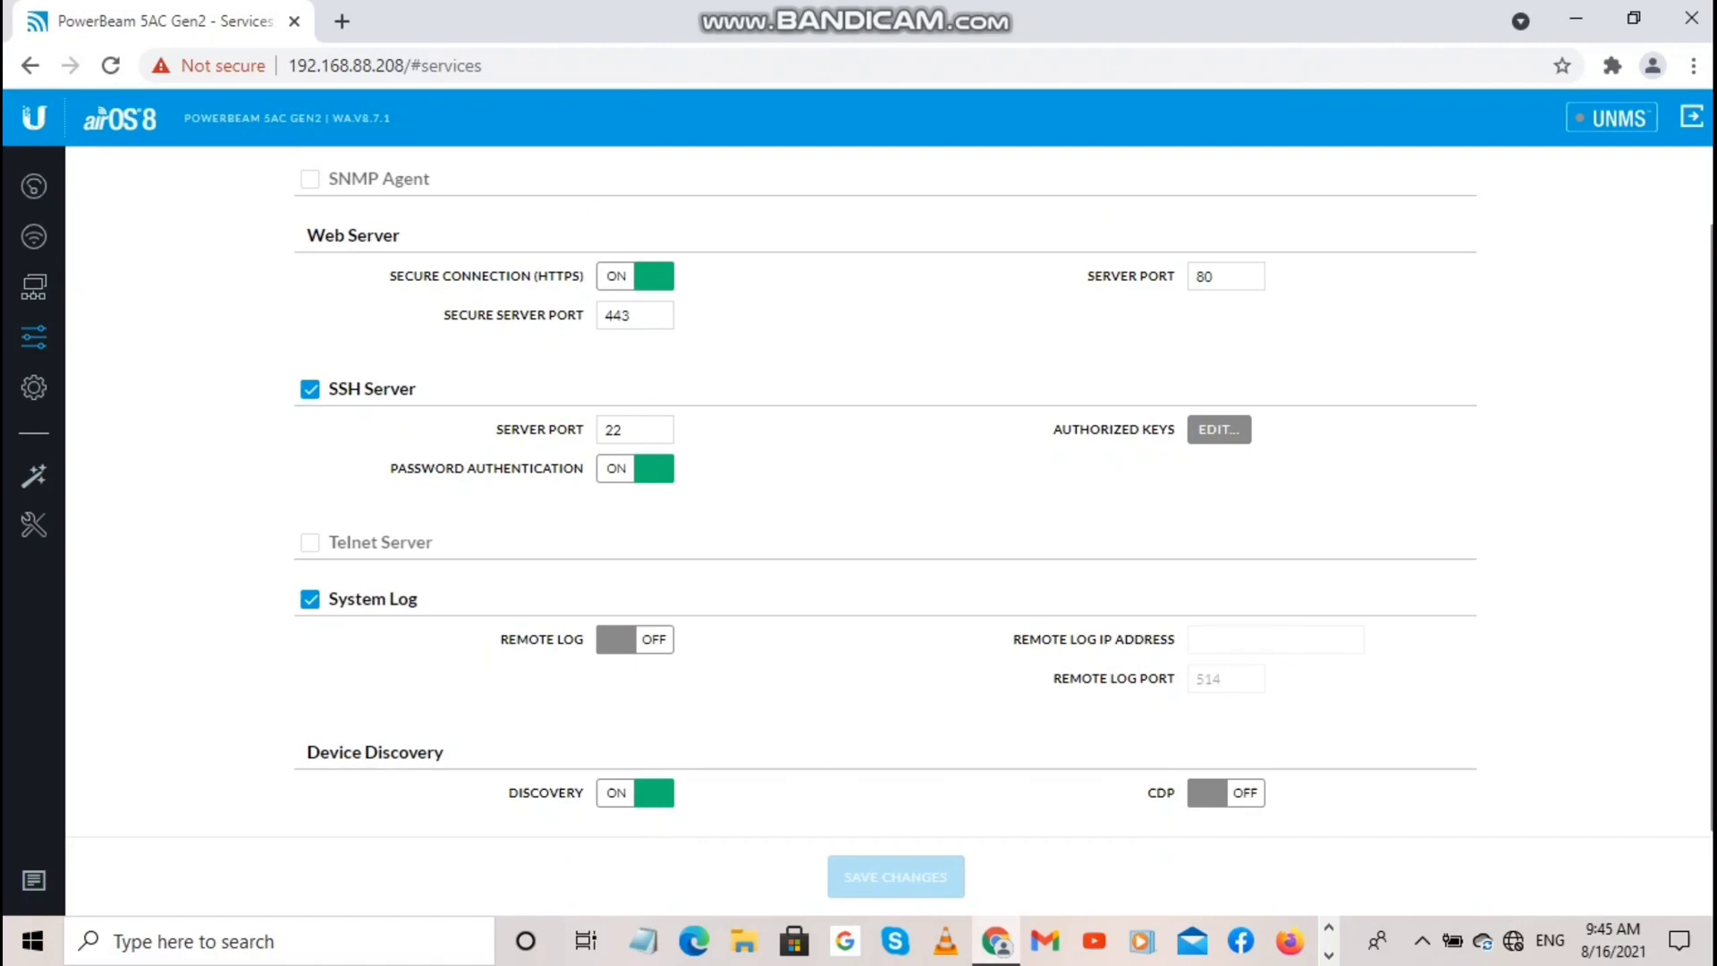
Change the device name in the system settings to TOWER 3 AP
{"action": "left_click", "coordinate": [33, 387]}
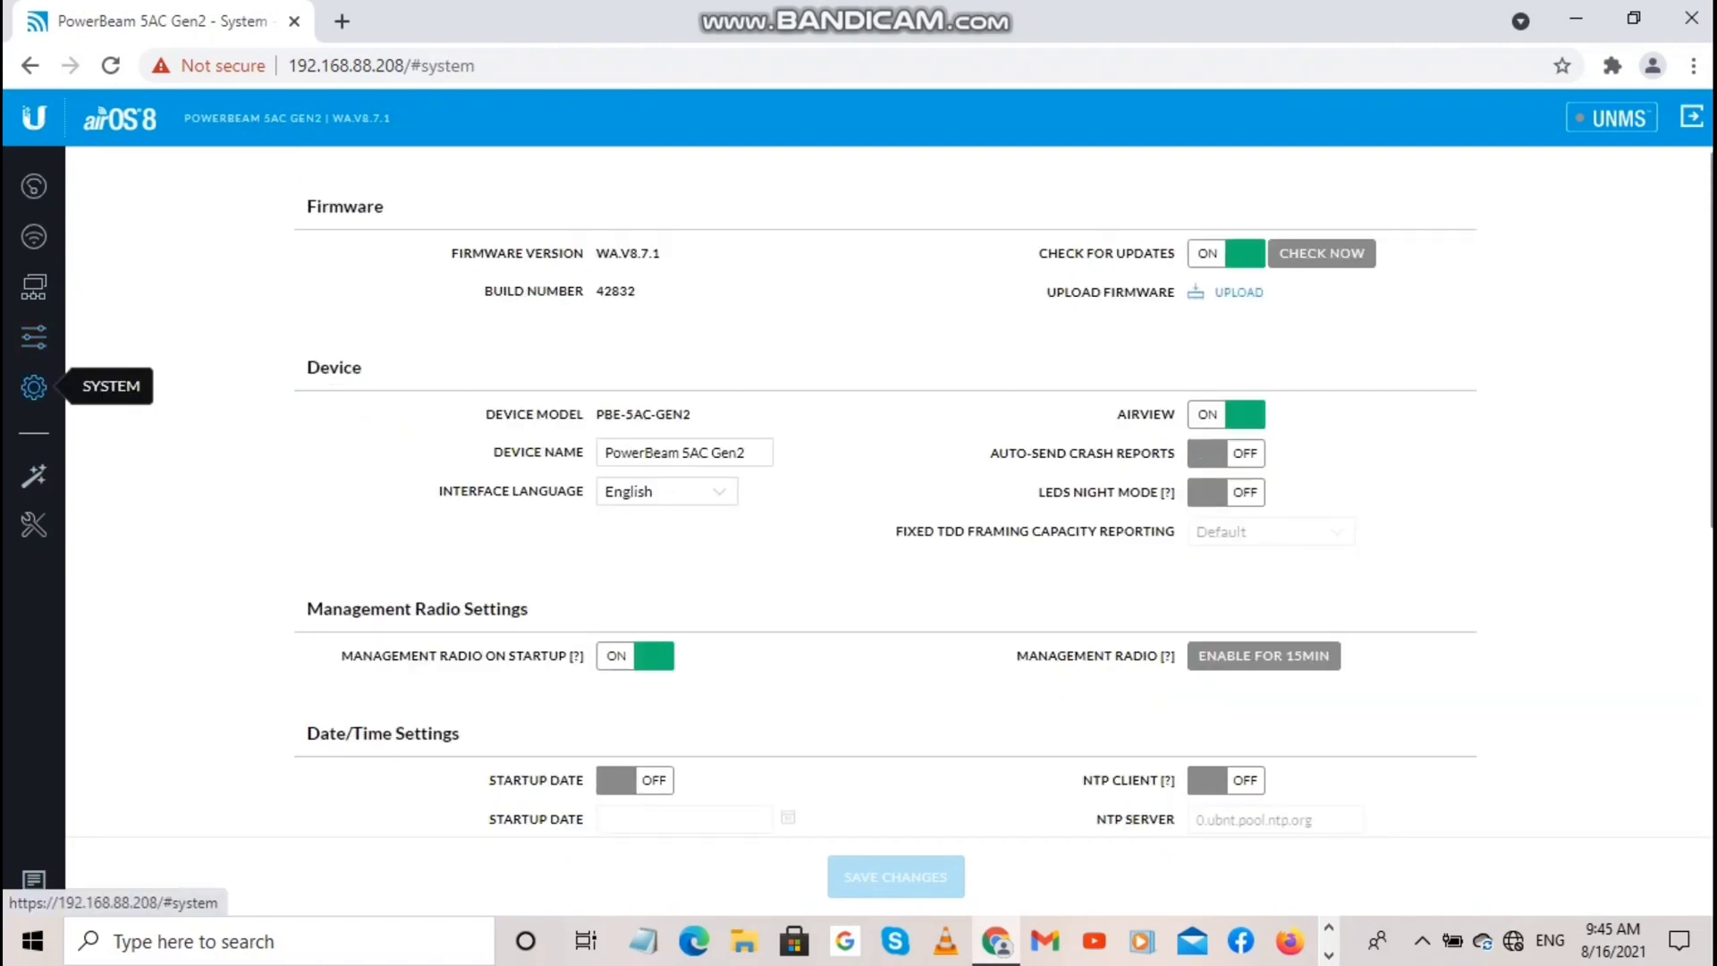
{"action": "left_click", "coordinate": [750, 452]}
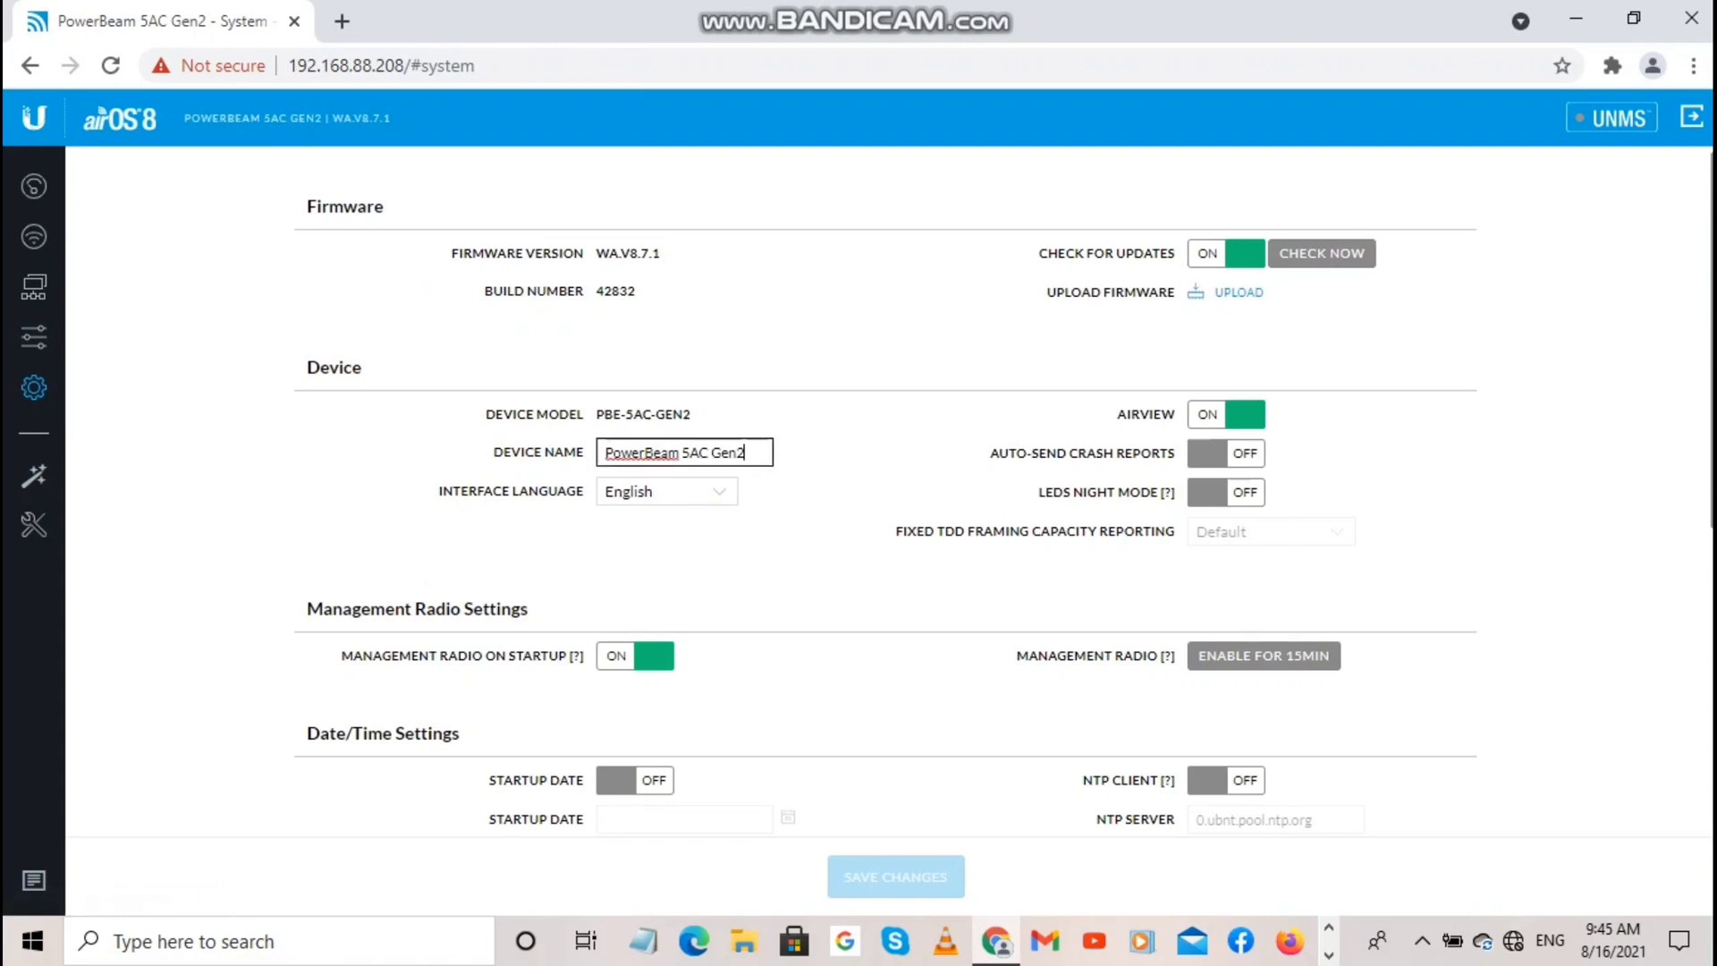
{"action": "key", "text": "BackSpace"}
{"action": "key", "text": "BackSpace"}
{"action": "key", "text": "BackSpace"}
{"action": "key", "text": "BackSpace"}
{"action": "key", "text": "BackSpace"}
{"action": "key", "text": "BackSpace"}
{"action": "key", "text": "BackSpace"}
{"action": "key", "text": "BackSpace"}
{"action": "key", "text": "BackSpace"}
{"action": "key", "text": "BackSpace"}
{"action": "key", "text": "BackSpace"}
{"action": "key", "text": "BackSpace"}
{"action": "key", "text": "BackSpace"}
{"action": "key", "text": "BackSpace"}
{"action": "key", "text": "BackSpace"}
{"action": "key", "text": "BackSpace"}
{"action": "key", "text": "BackSpace"}
{"action": "key", "text": "BackSpace"}
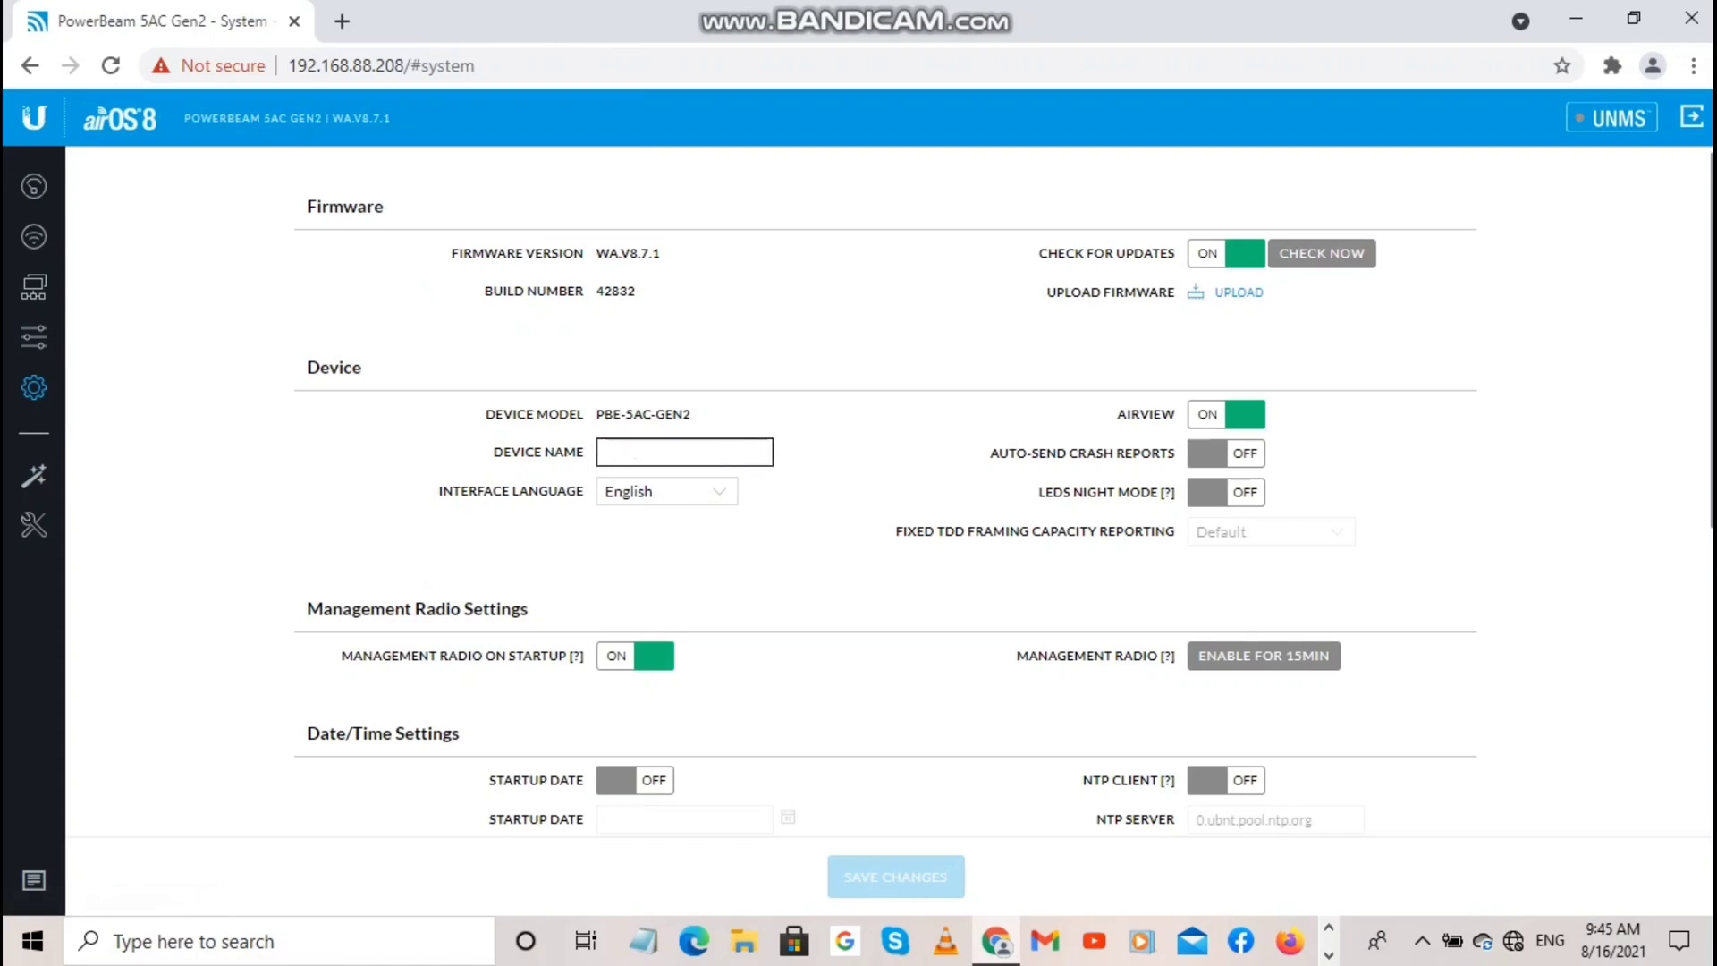
{"action": "type", "text": "TC"}
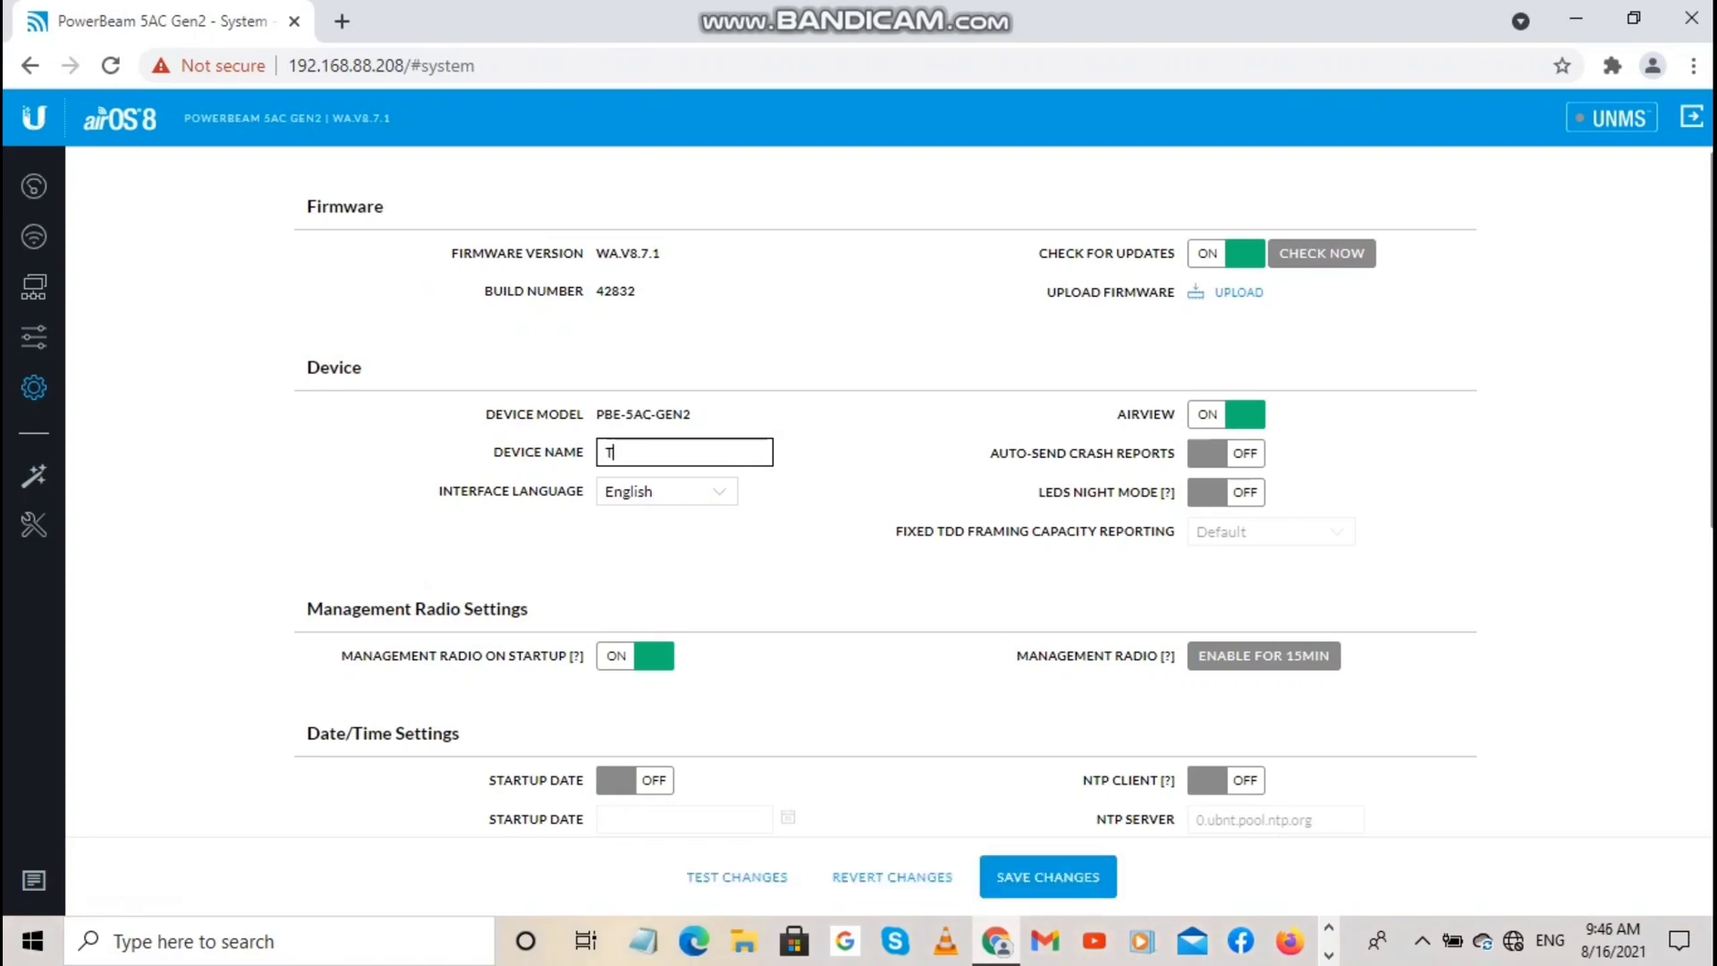
{"action": "type", "text": "WER"}
{"action": "type", "text": " 4"}
{"action": "key", "text": "BackSpace"}
{"action": "type", "text": "3 AP"}
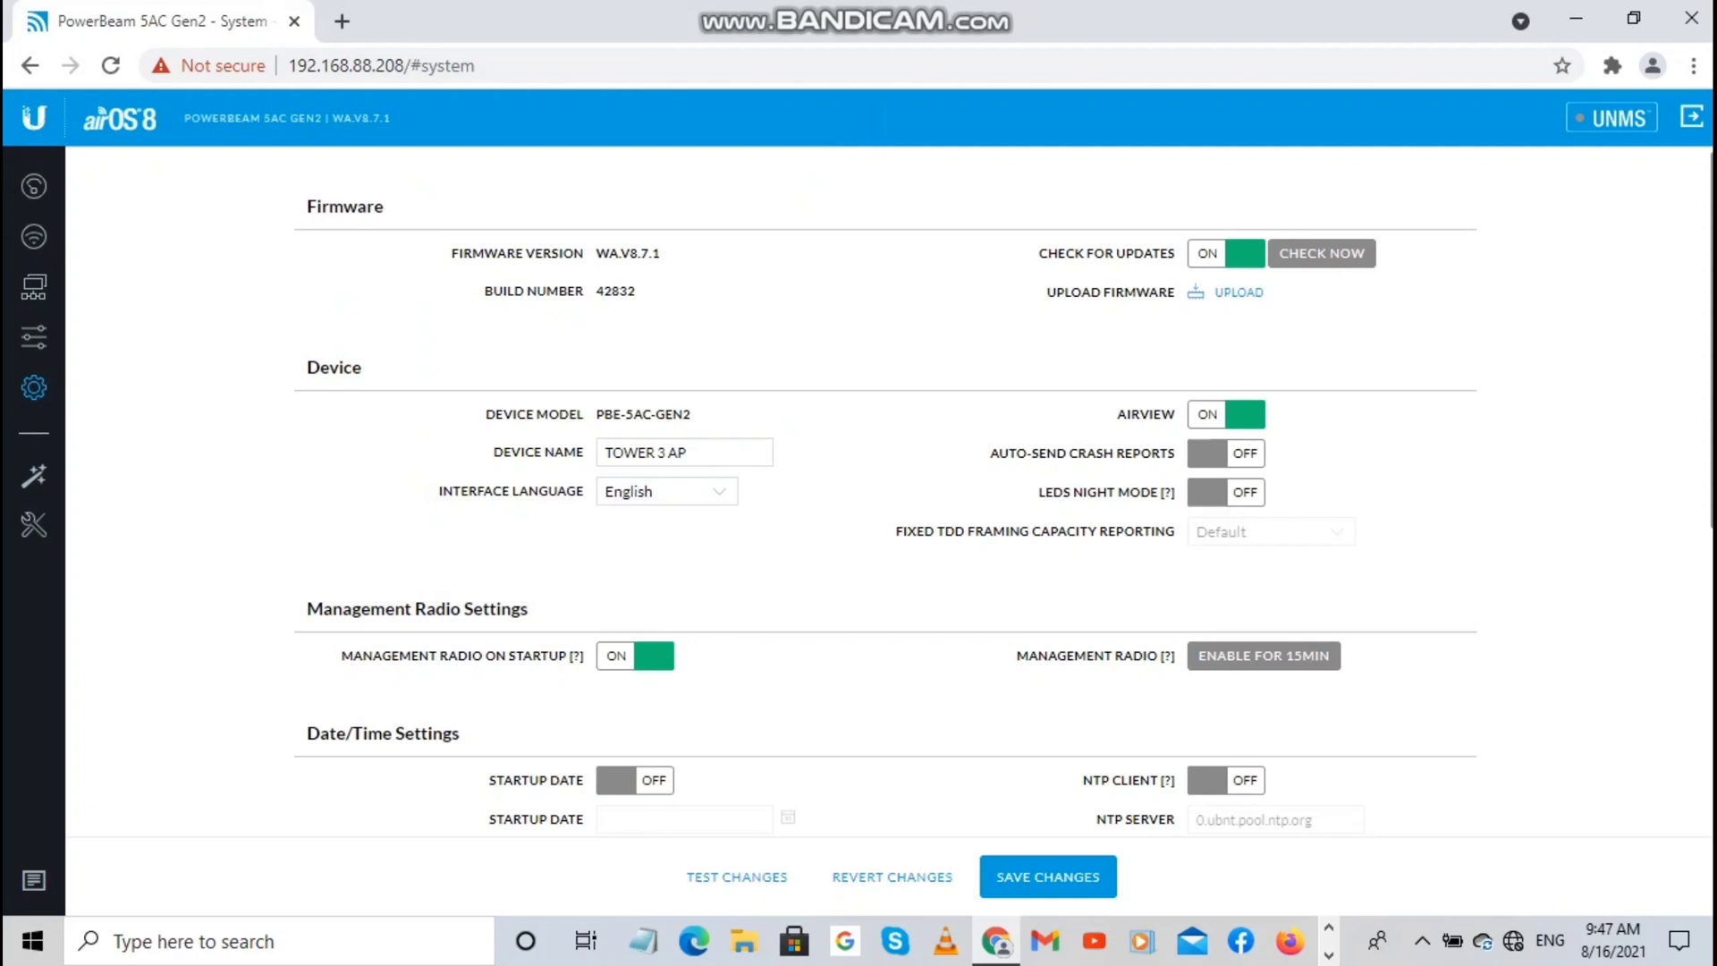
Examine the date/time, system account and location sections of the system settings
{"action": "scroll", "coordinate": [885, 491], "scroll_direction": "down", "scroll_amount": 3}
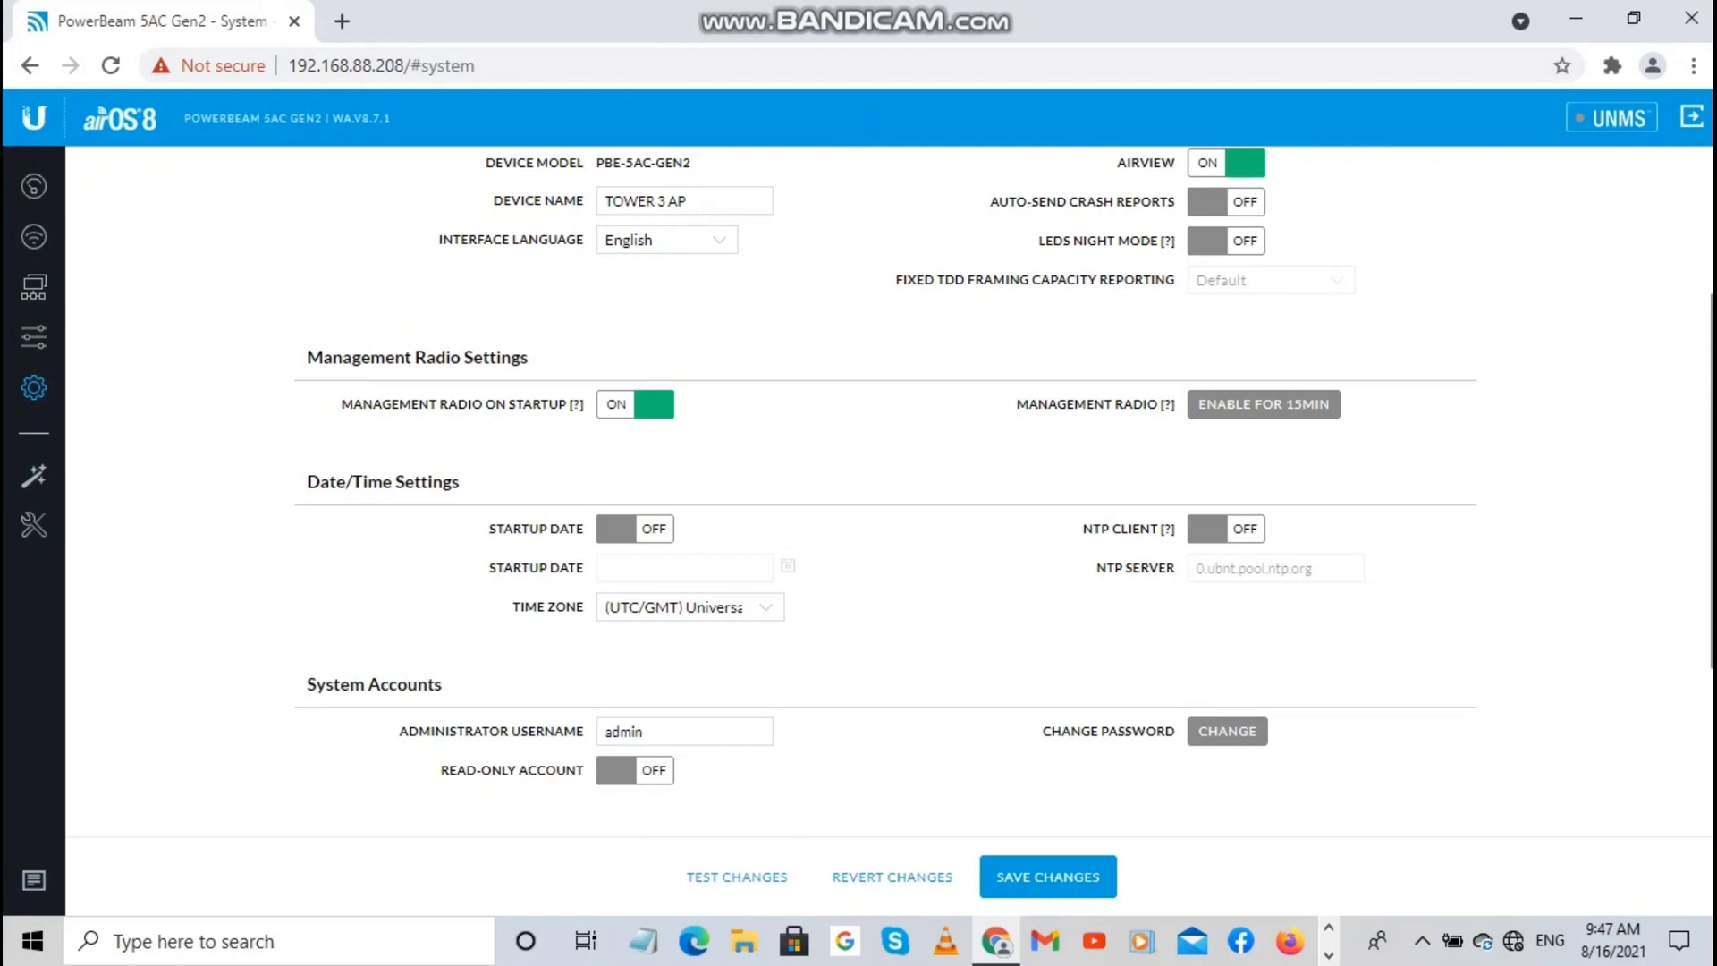
{"action": "scroll", "coordinate": [885, 492], "scroll_direction": "down", "scroll_amount": 3}
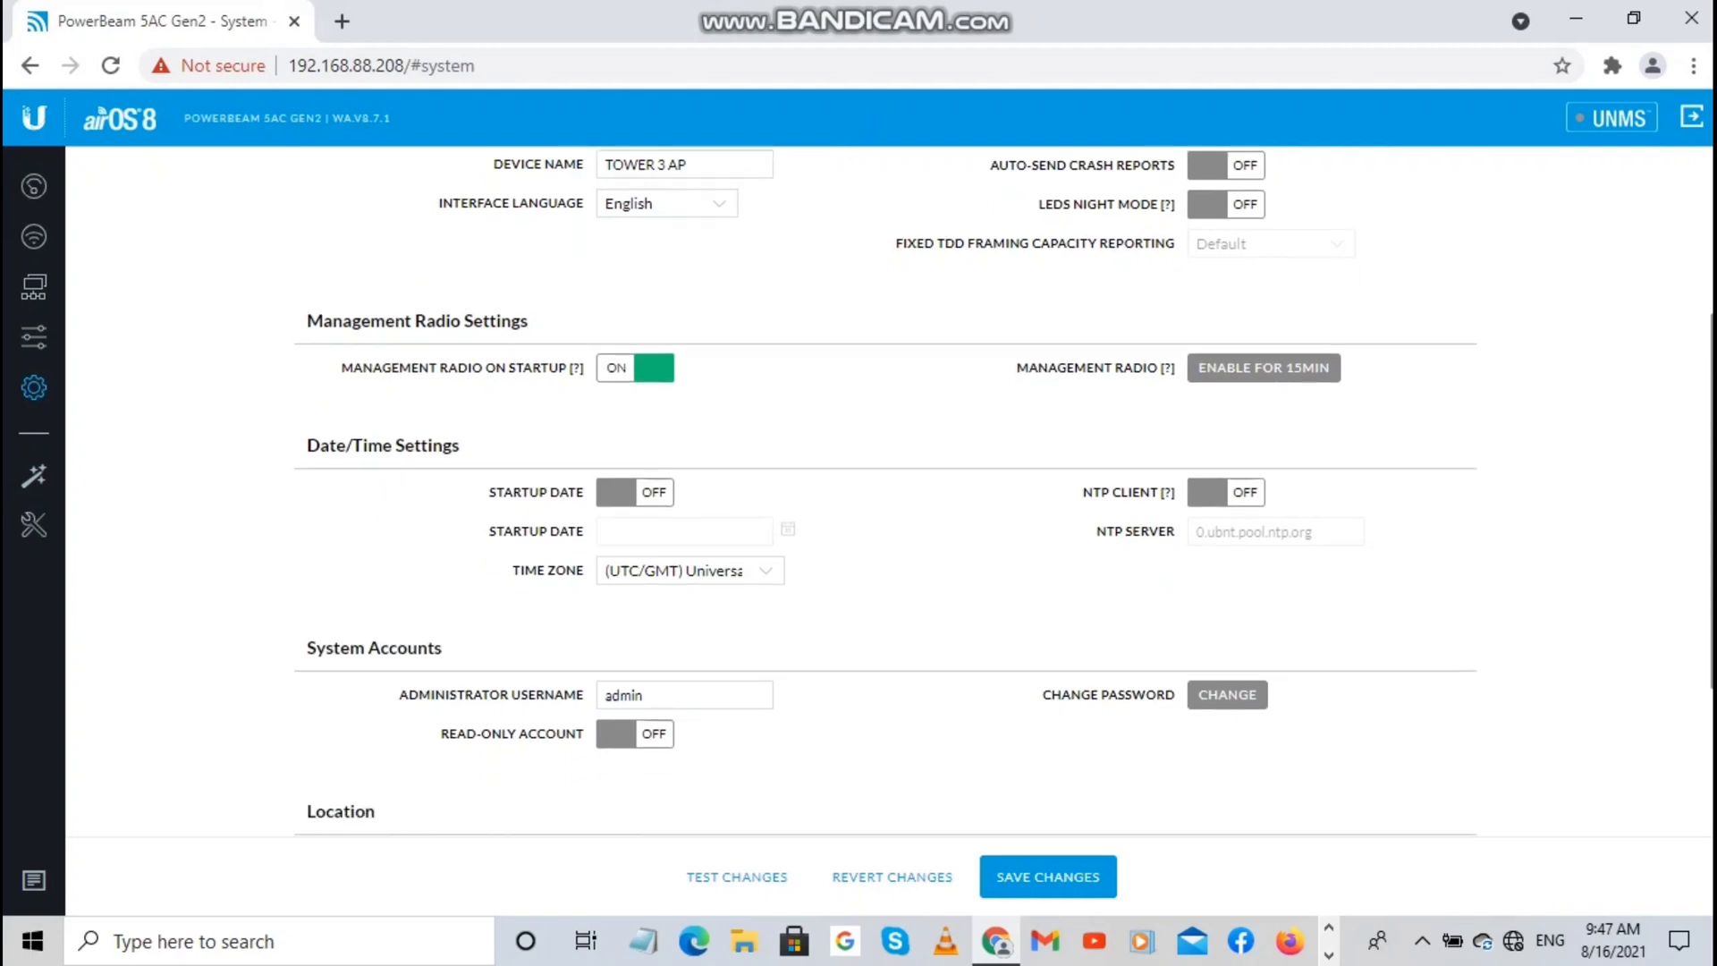